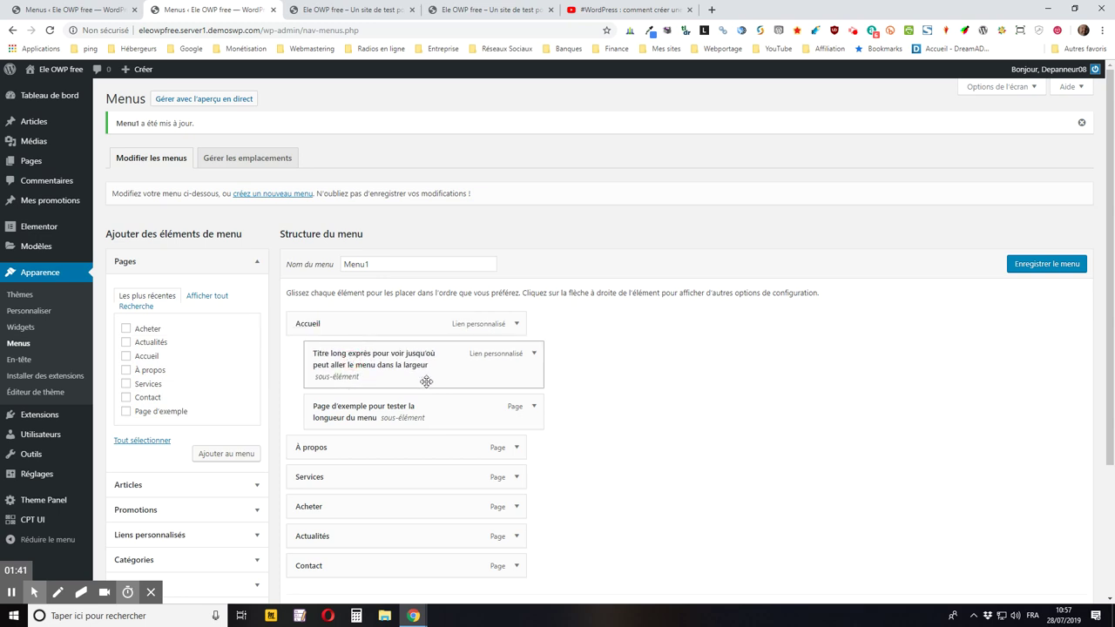
# Move both sub-items under Accueil to the top level of Menu1, save the menu and refresh the site's front page.
pyautogui.moveTo(510, 406); pyautogui.dragTo(413, 411)
pyautogui.moveTo(458, 368); pyautogui.dragTo(385, 364)
pyautogui.click(1019, 270)
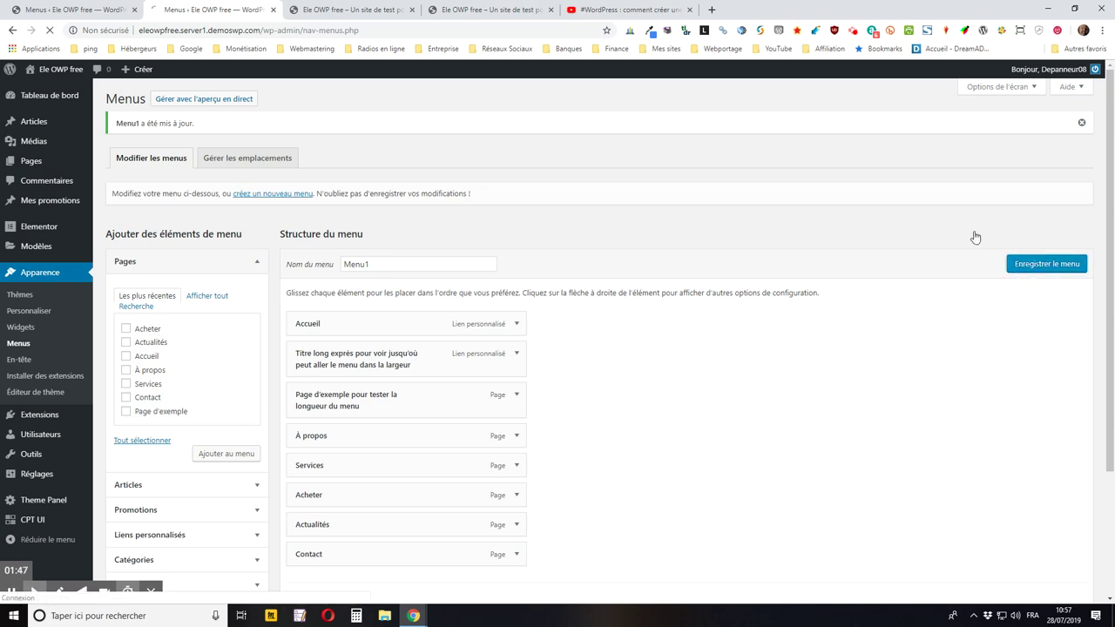
pyautogui.click(353, 11)
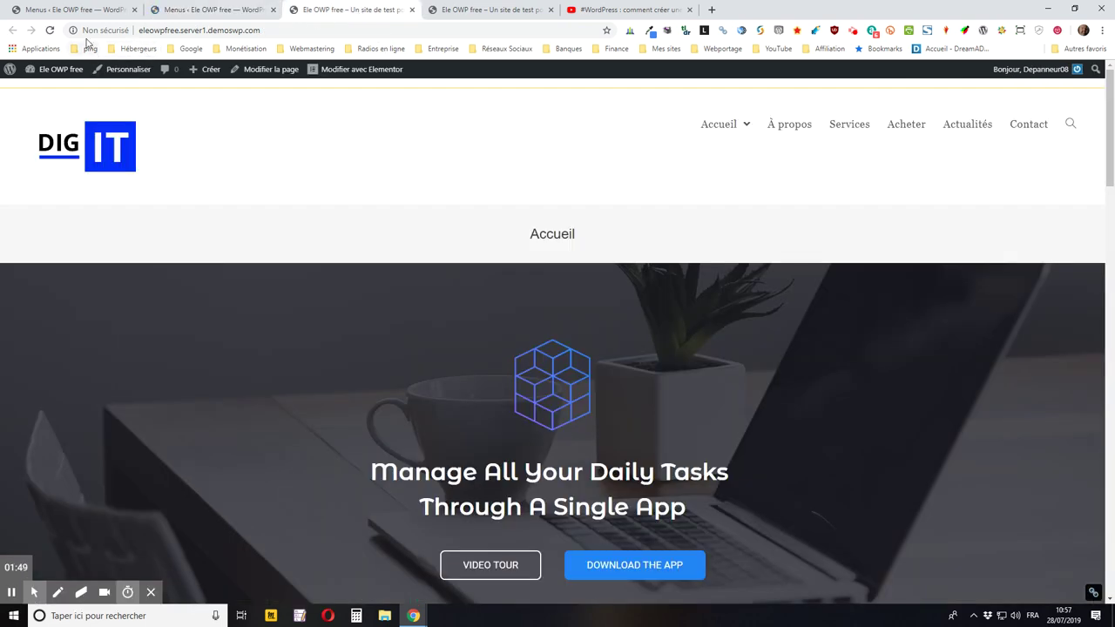
pyautogui.click(50, 30)
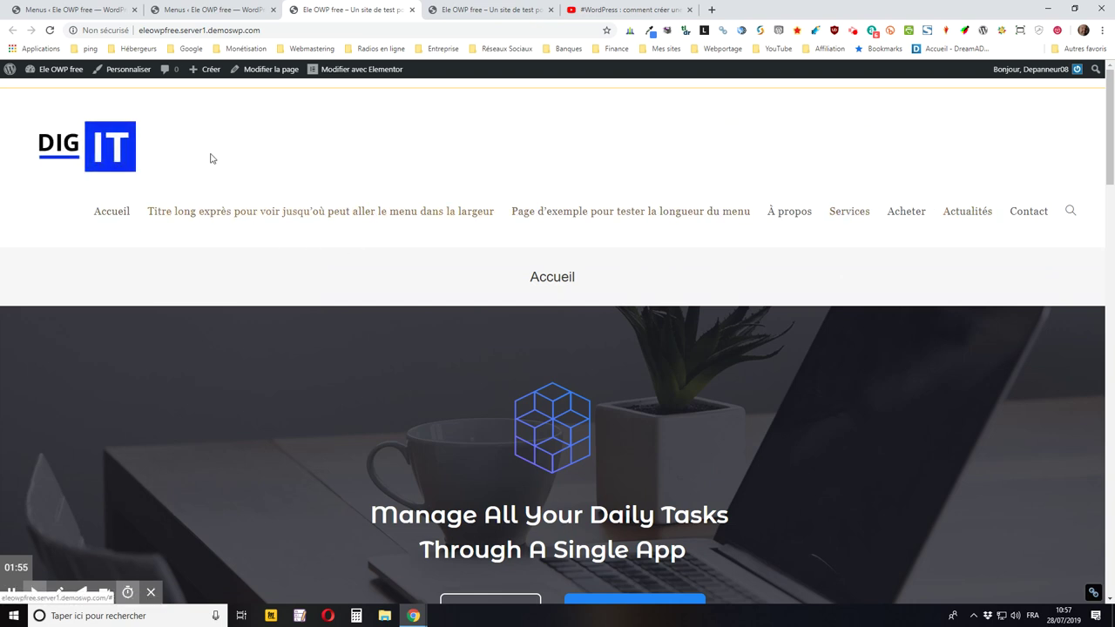
# Compare the default header and its long menu items with the yellow custom header, including its logo and menu entries.
pyautogui.click(197, 10)
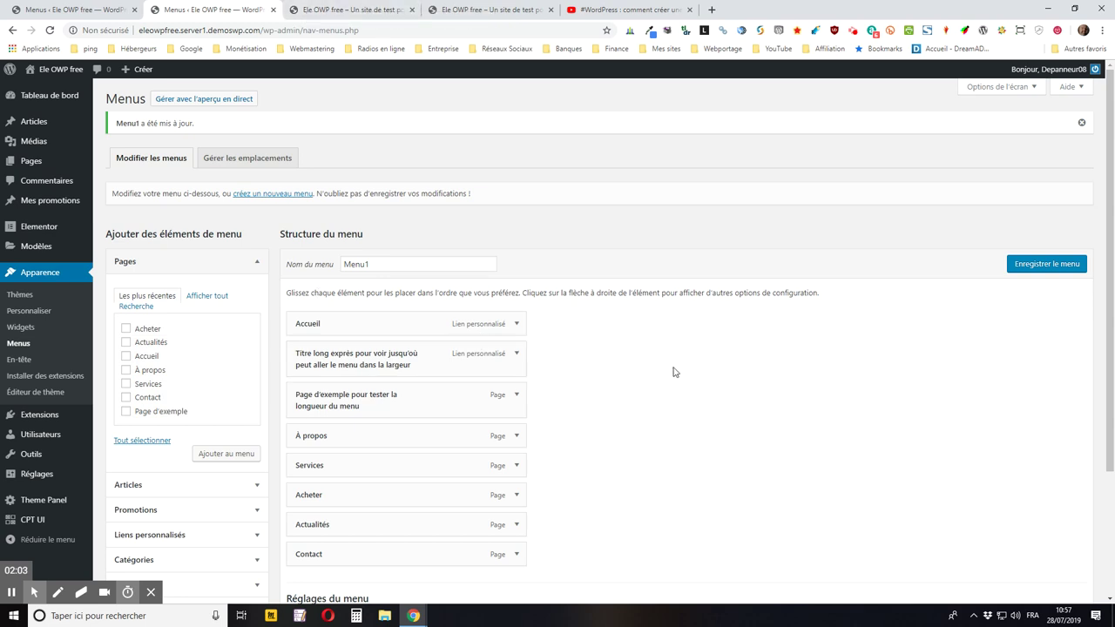
pyautogui.click(357, 10)
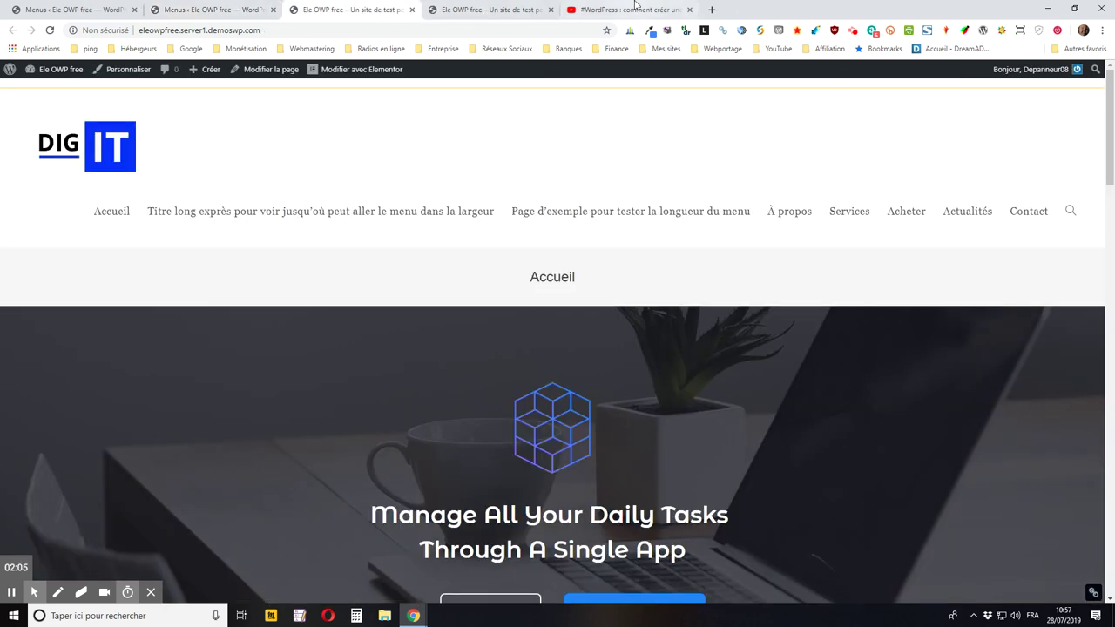
pyautogui.click(508, 7)
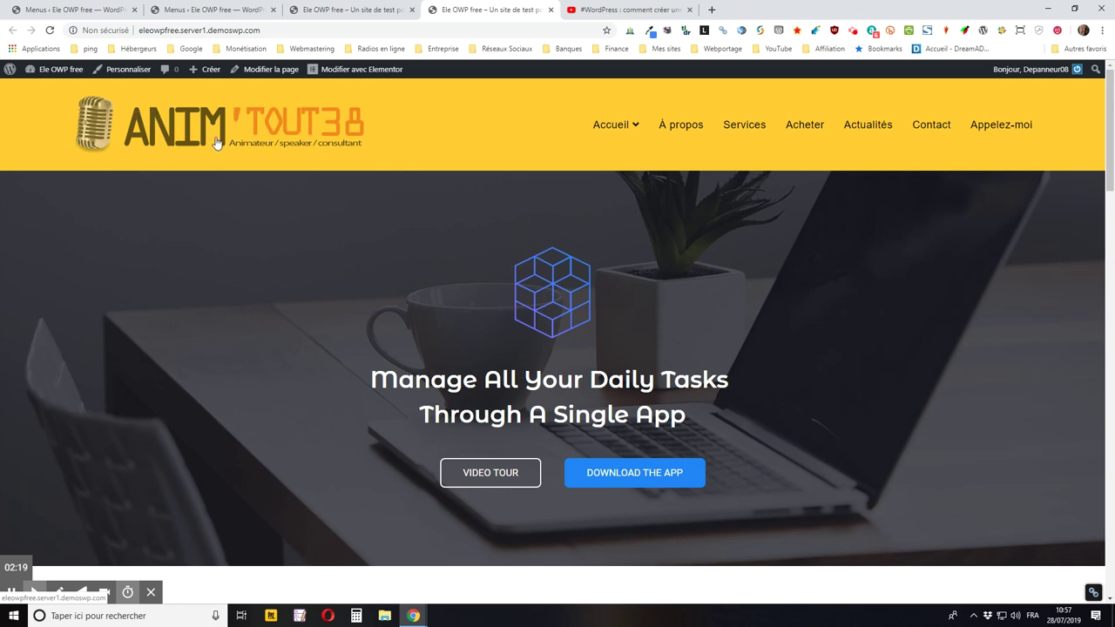
pyautogui.click(102, 11)
pyautogui.click(236, 9)
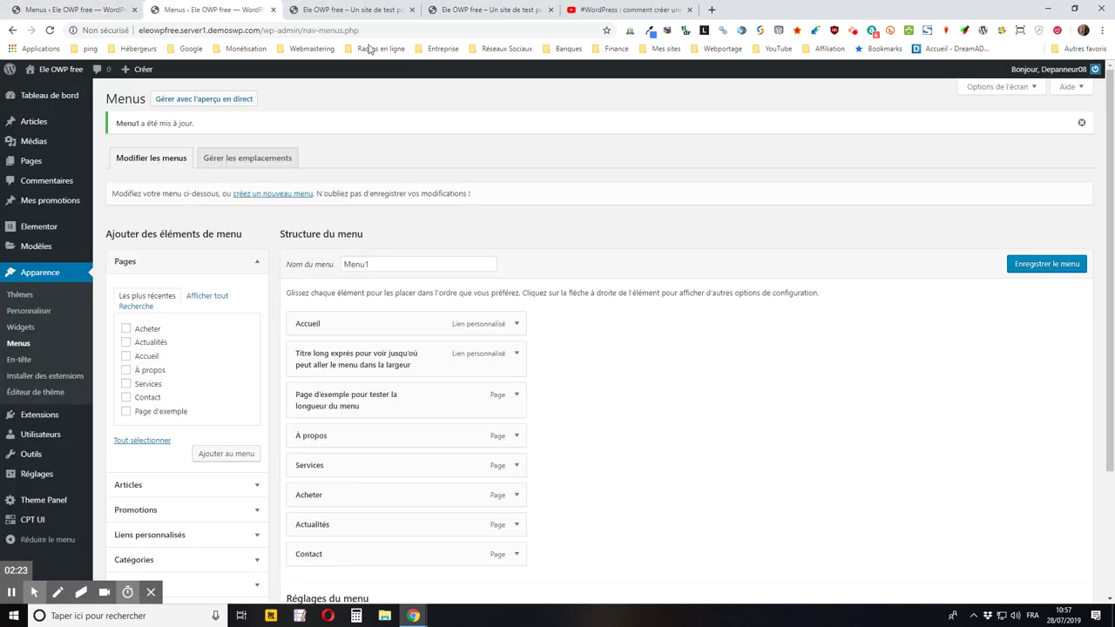
pyautogui.click(348, 10)
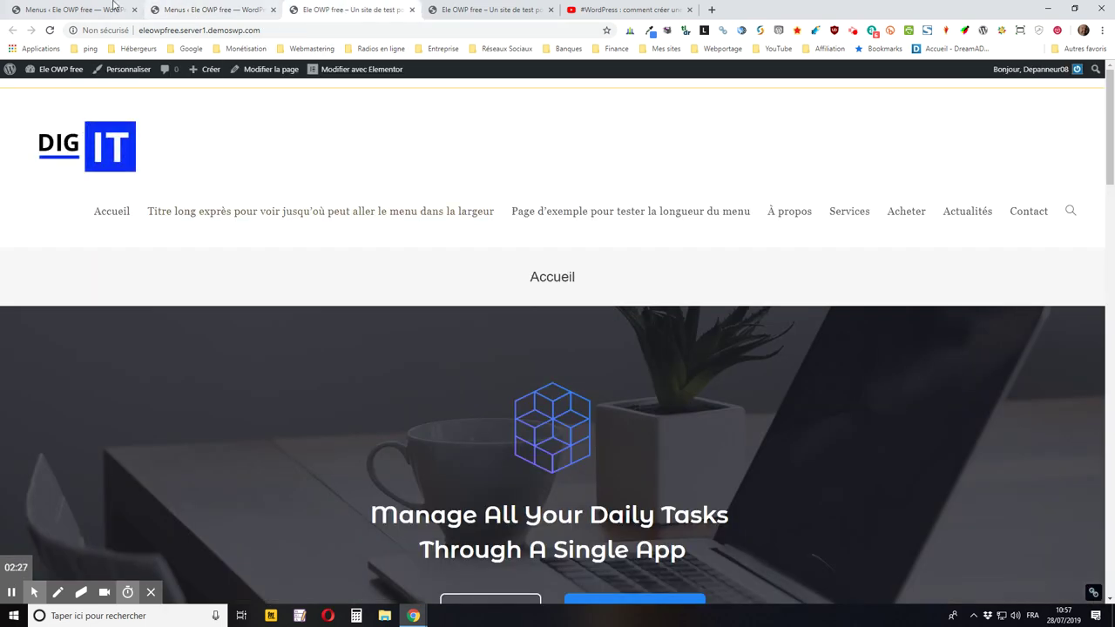
pyautogui.click(462, 8)
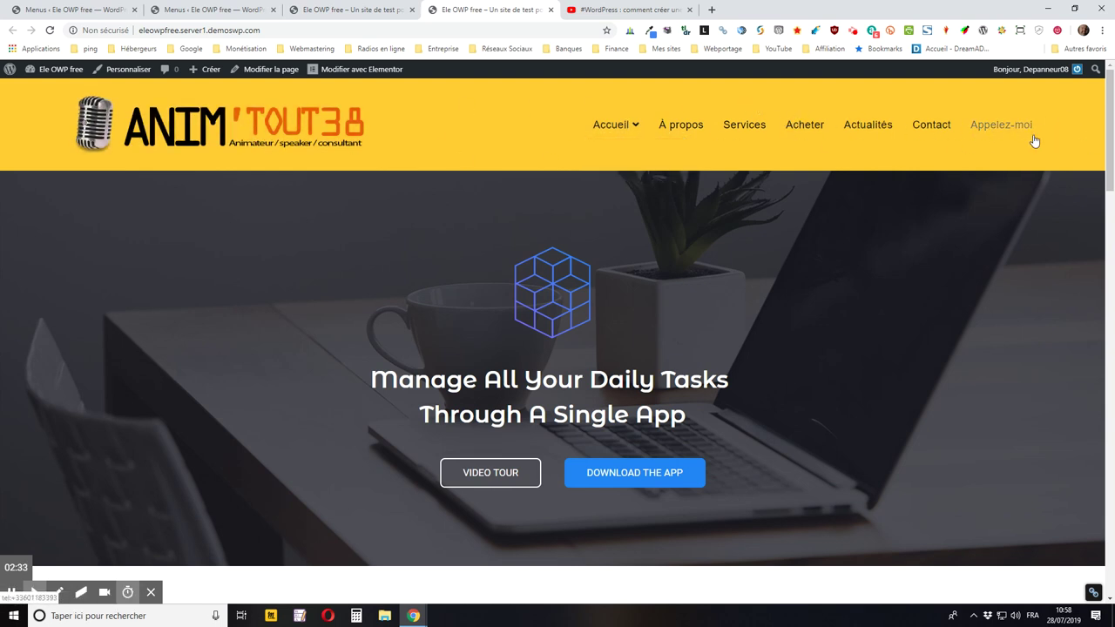
pyautogui.moveTo(608, 139)
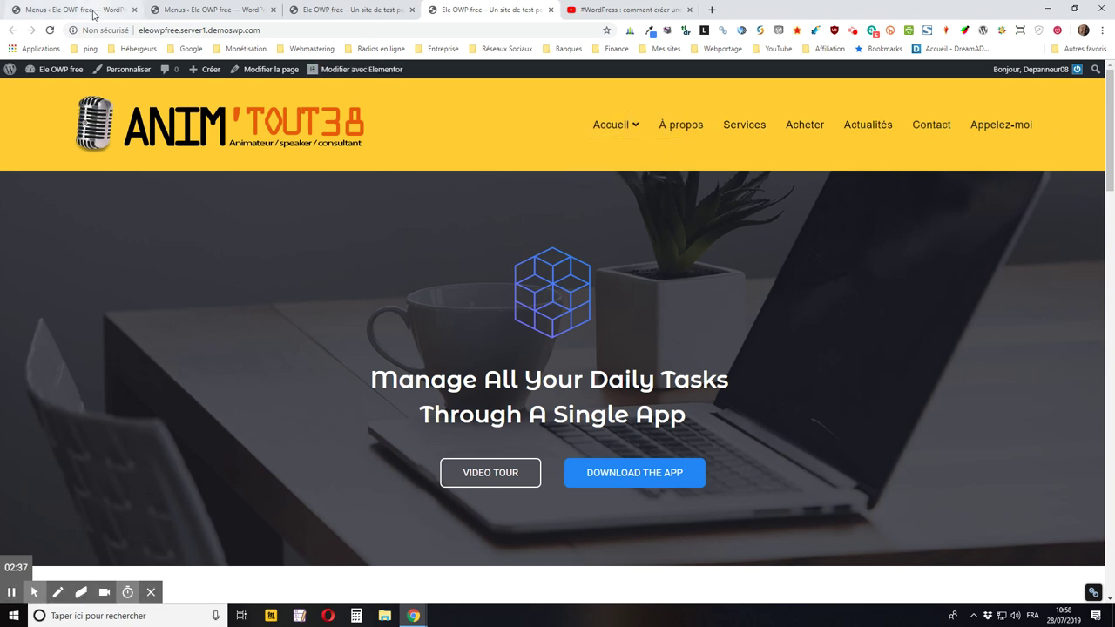
# In the theme customizer's header settings, replace the logo with LOGO-animtout38-520_99.png from the media library, without cropping it.
pyautogui.click(90, 10)
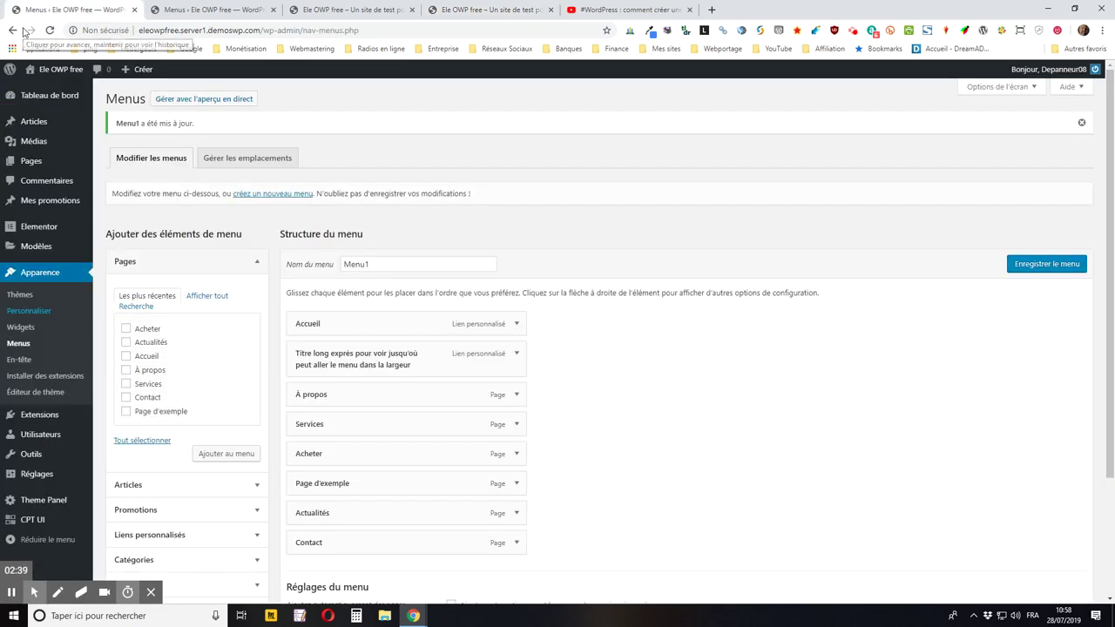
pyautogui.click(21, 312)
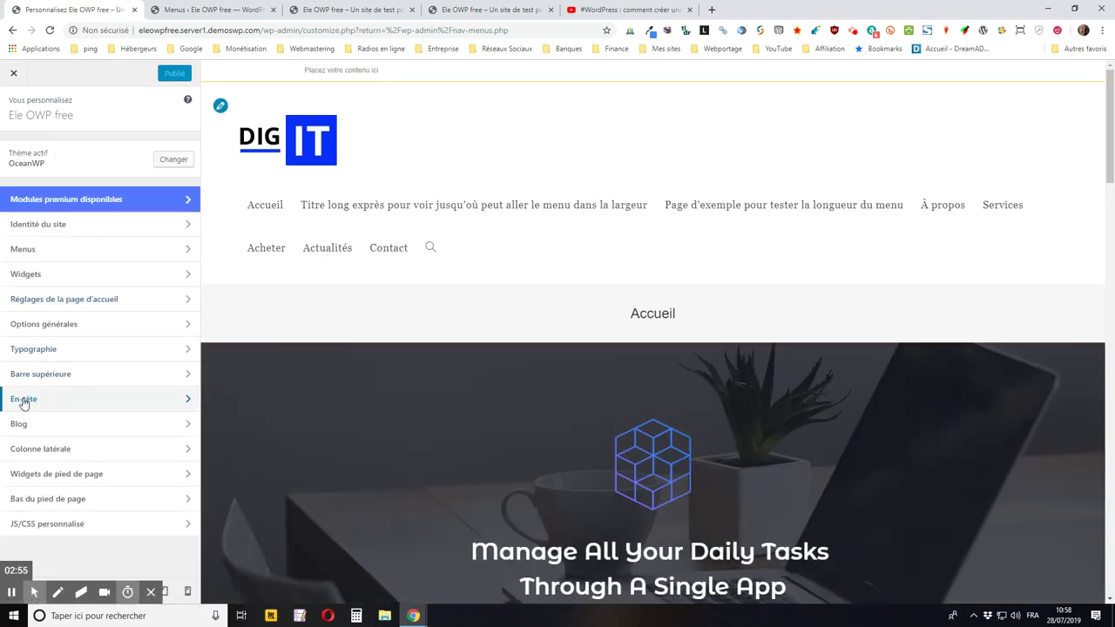
pyautogui.click(24, 398)
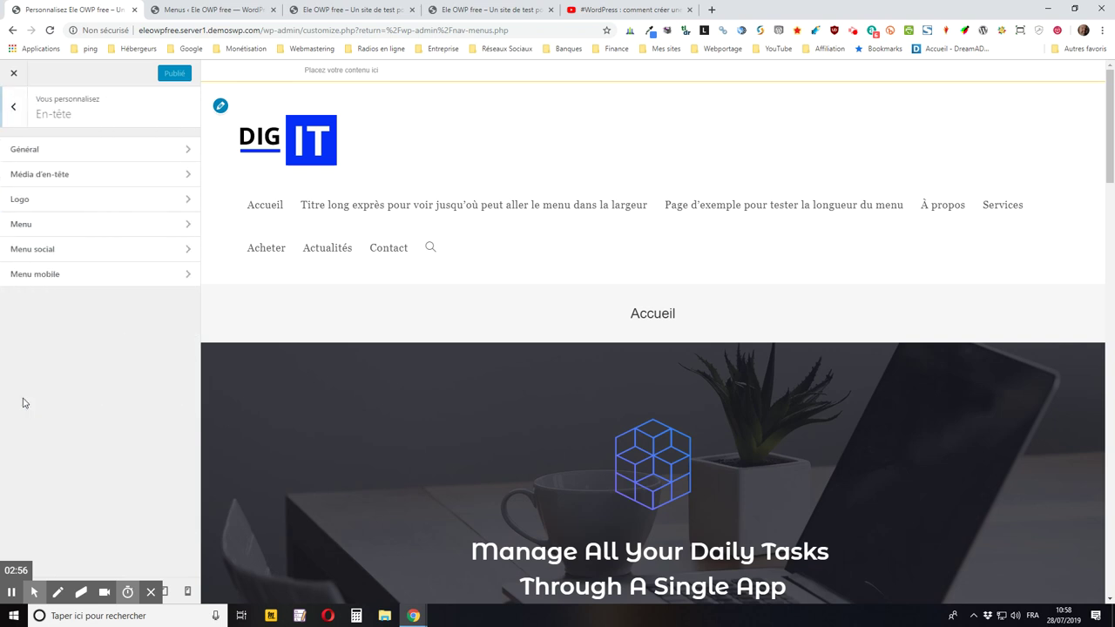
pyautogui.click(35, 200)
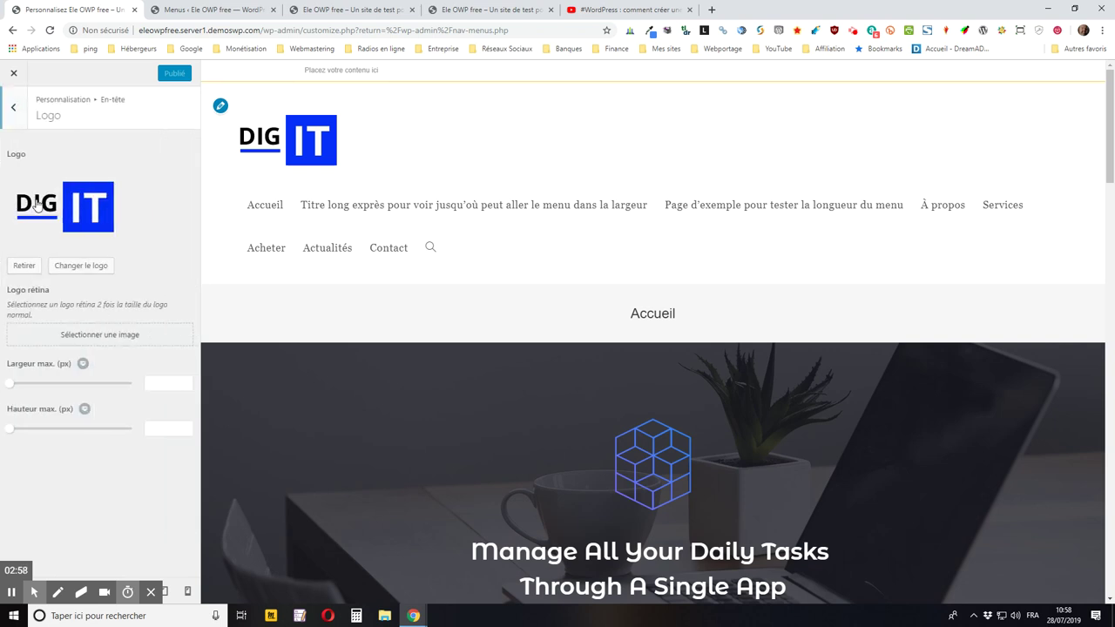
pyautogui.click(76, 267)
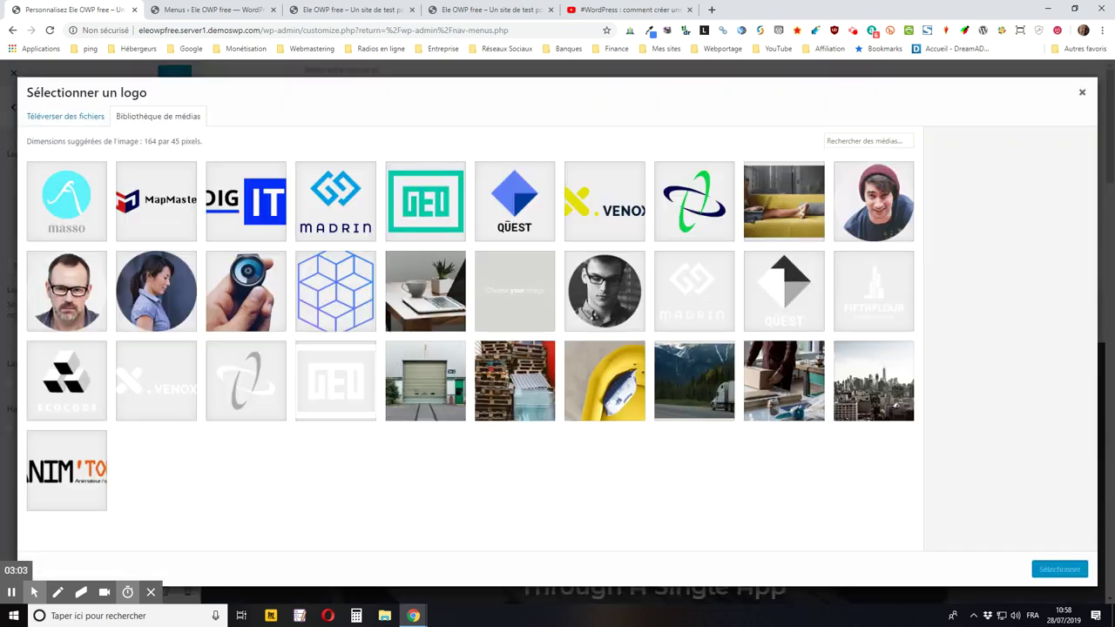
pyautogui.click(64, 473)
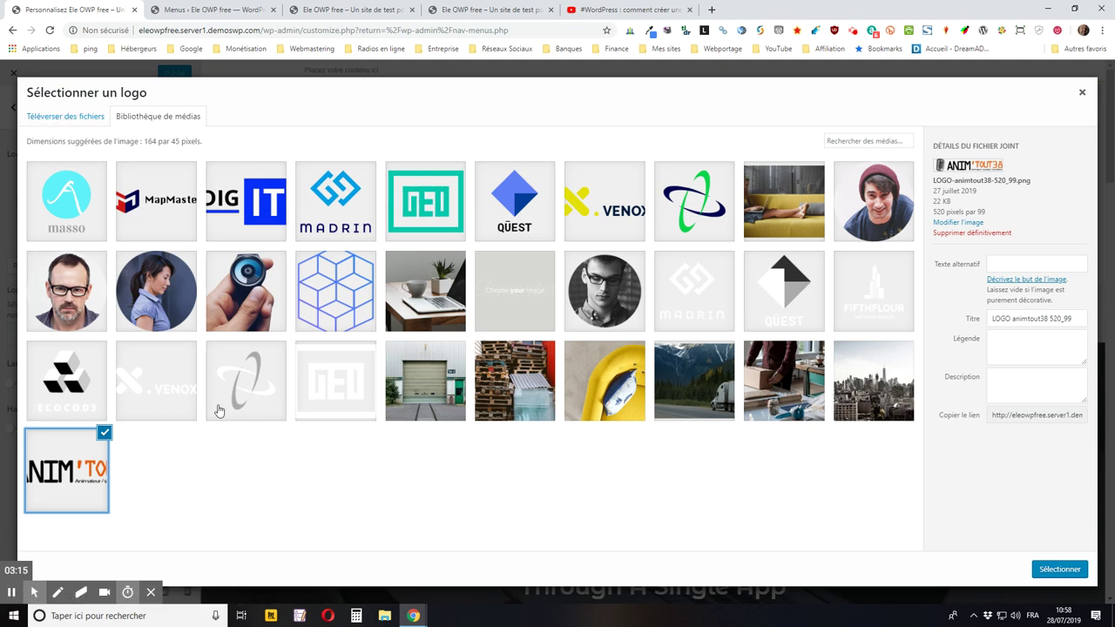
pyautogui.click(1060, 571)
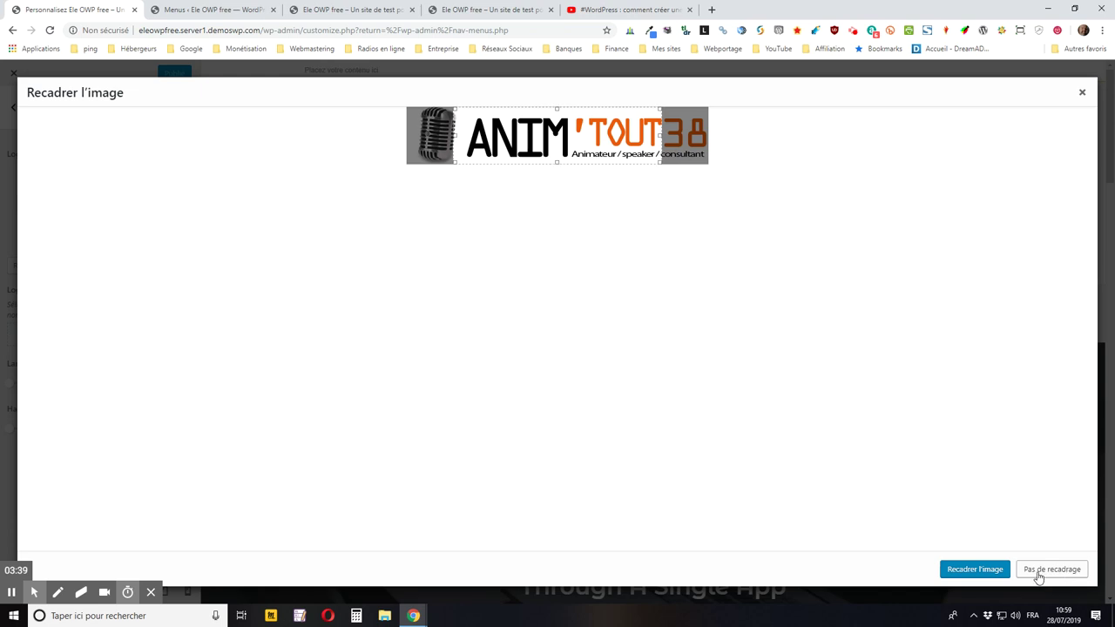
pyautogui.click(1064, 575)
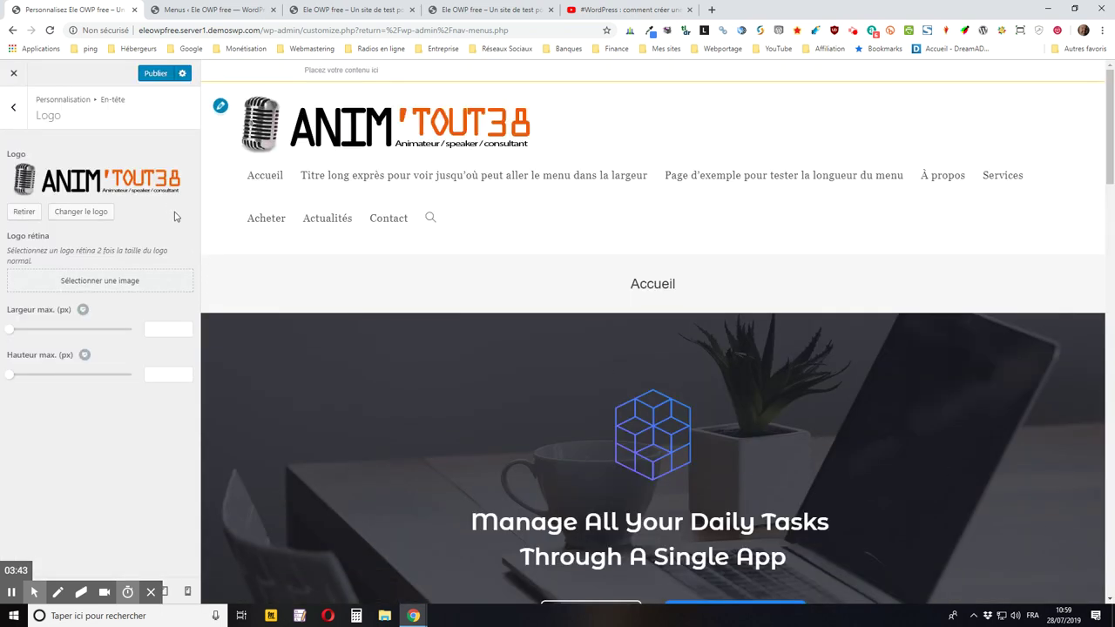
# Publish the logo change and refresh the site's front page to check the header.
pyautogui.moveTo(15, 551)
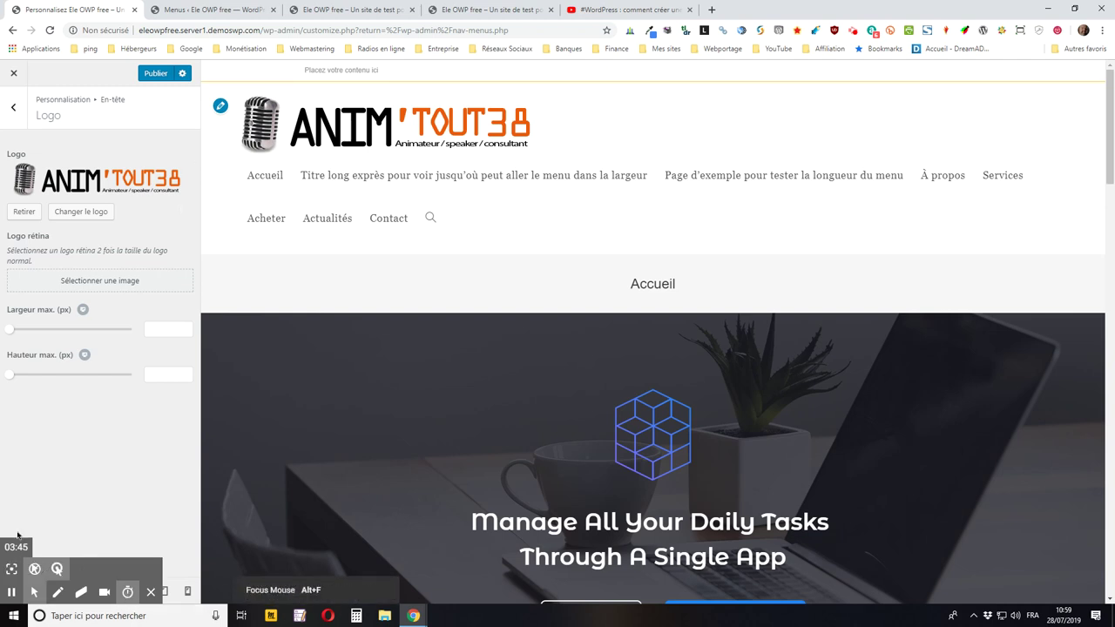
pyautogui.click(150, 76)
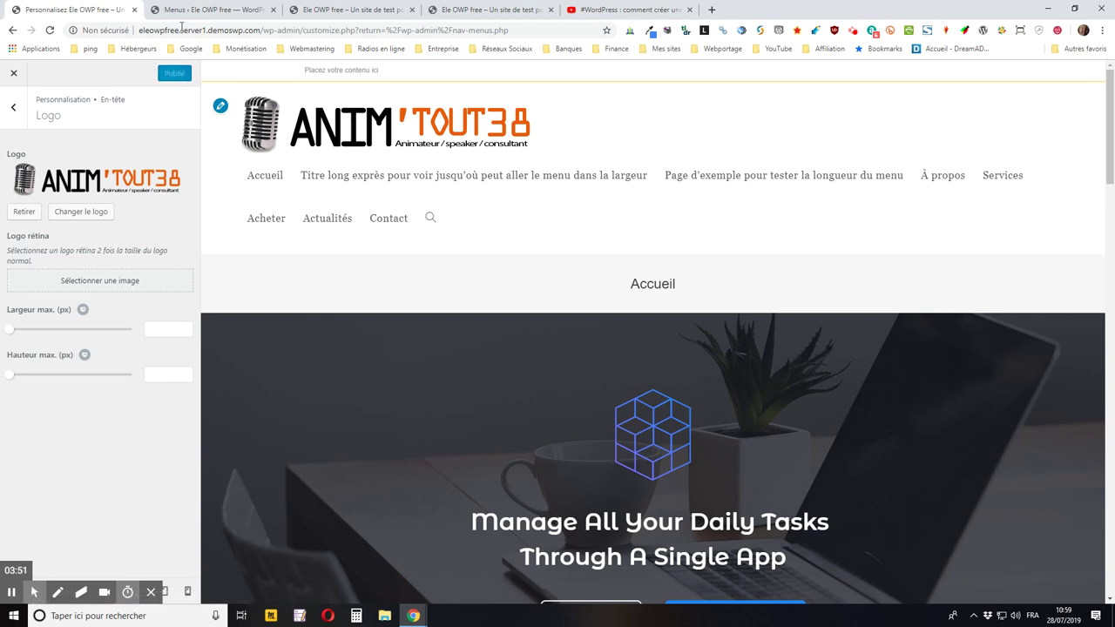
pyautogui.click(342, 10)
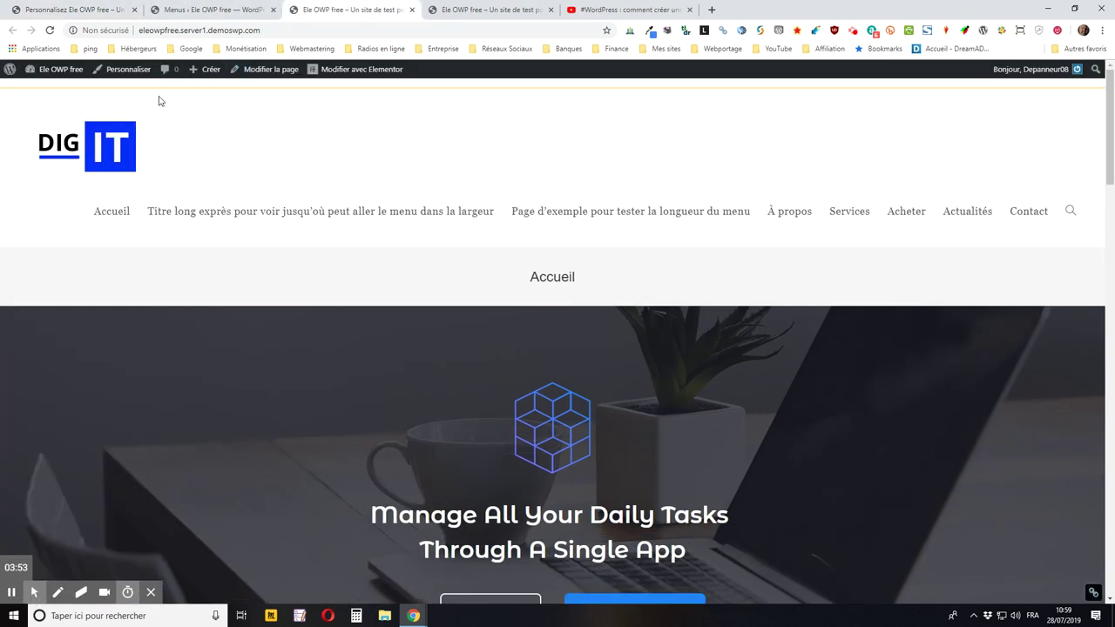
pyautogui.click(50, 30)
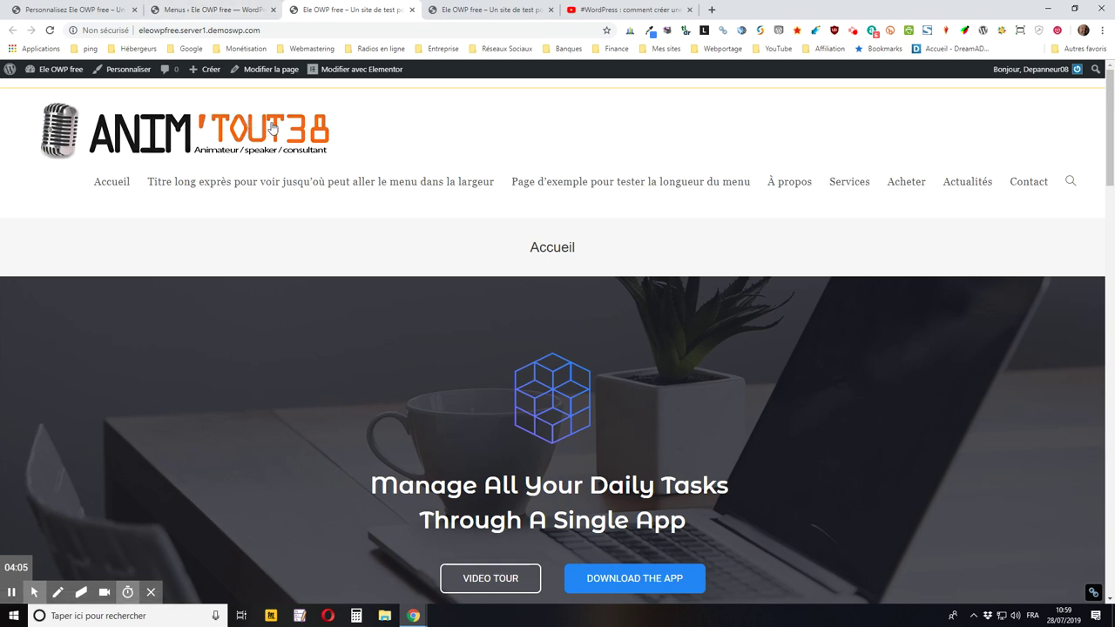
# Close the customizer and open the Theme Panel's template library, Ma bibliothèque.
pyautogui.click(74, 10)
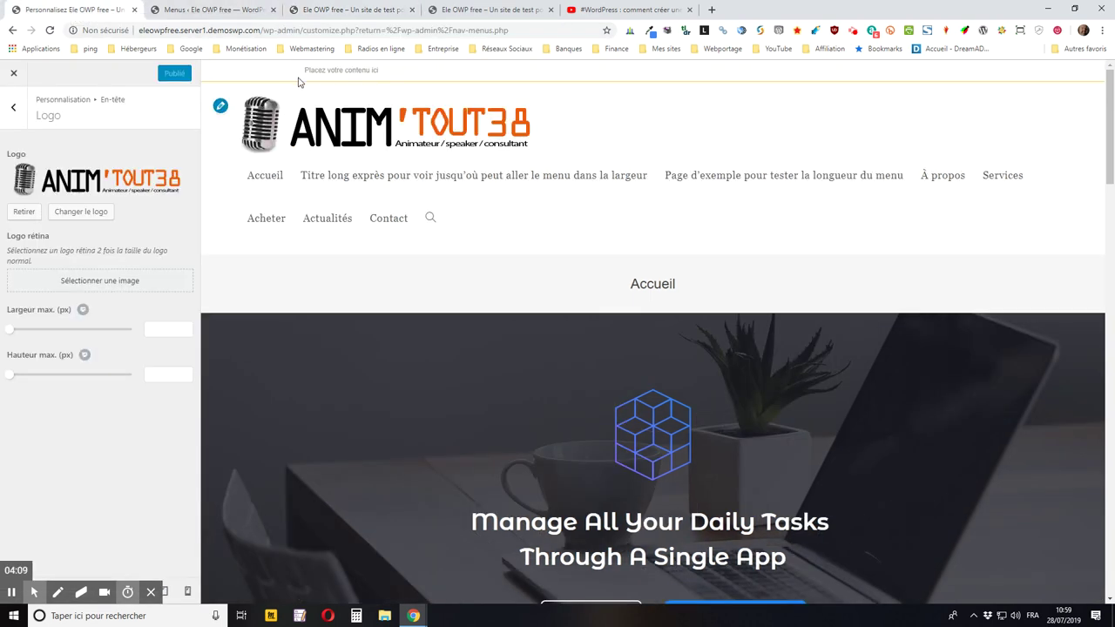
pyautogui.click(13, 73)
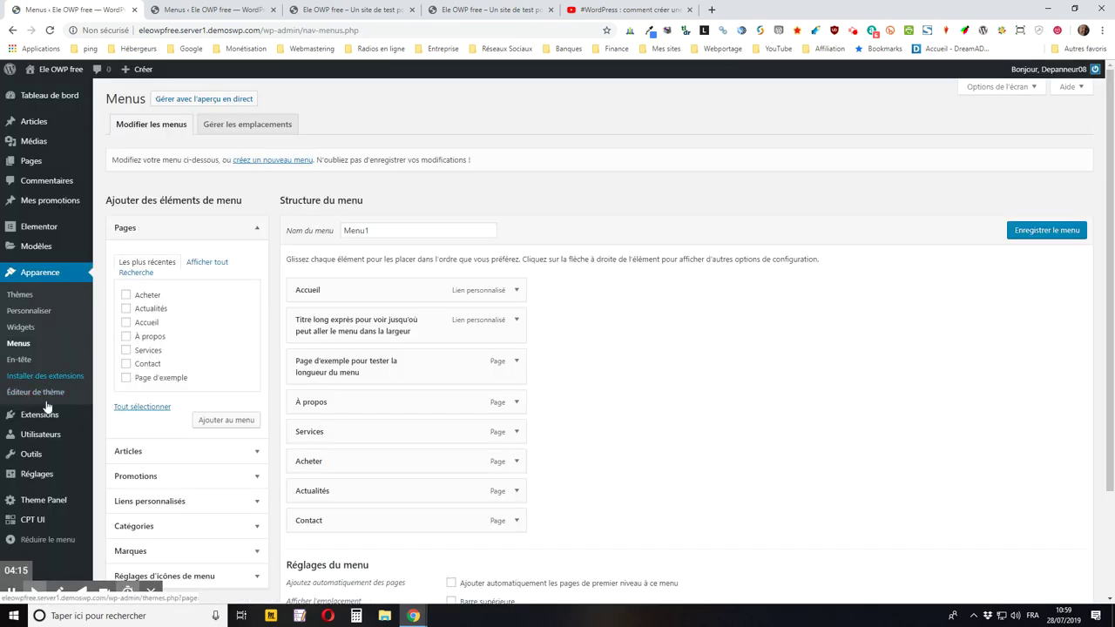
pyautogui.moveTo(34, 505)
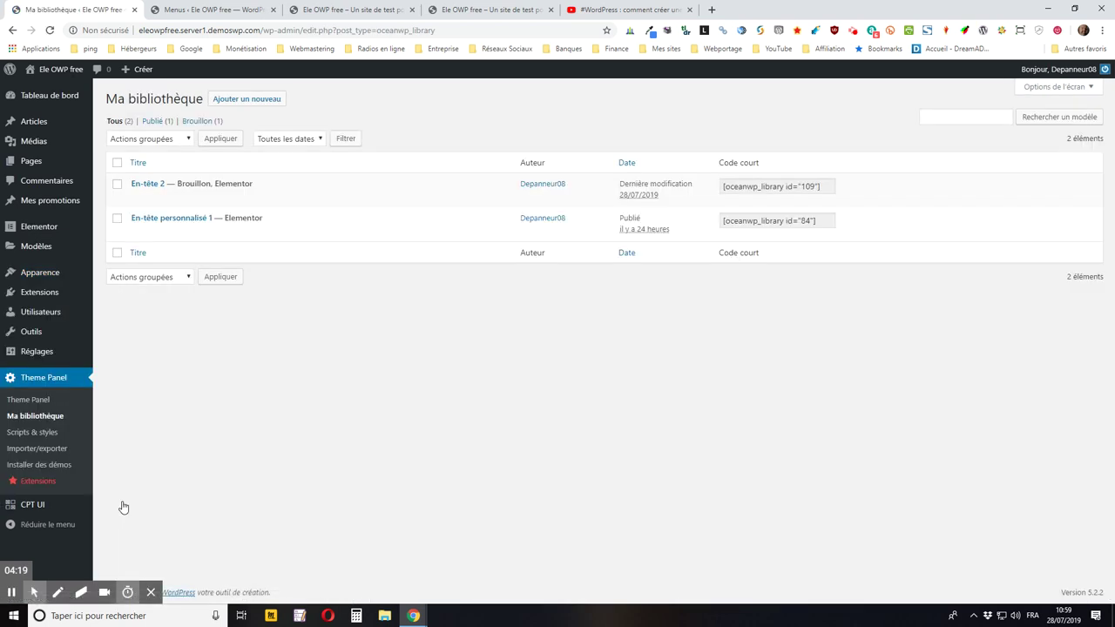
pyautogui.moveTo(152, 224)
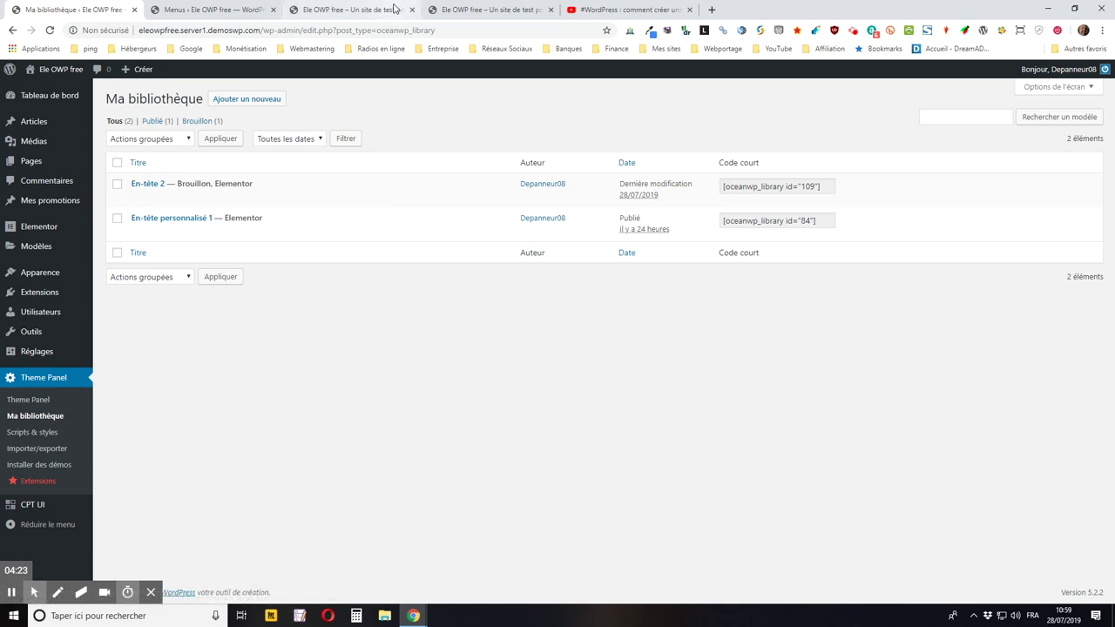
# Review the yellow custom header on the site and the existing header templates in the library.
pyautogui.click(482, 8)
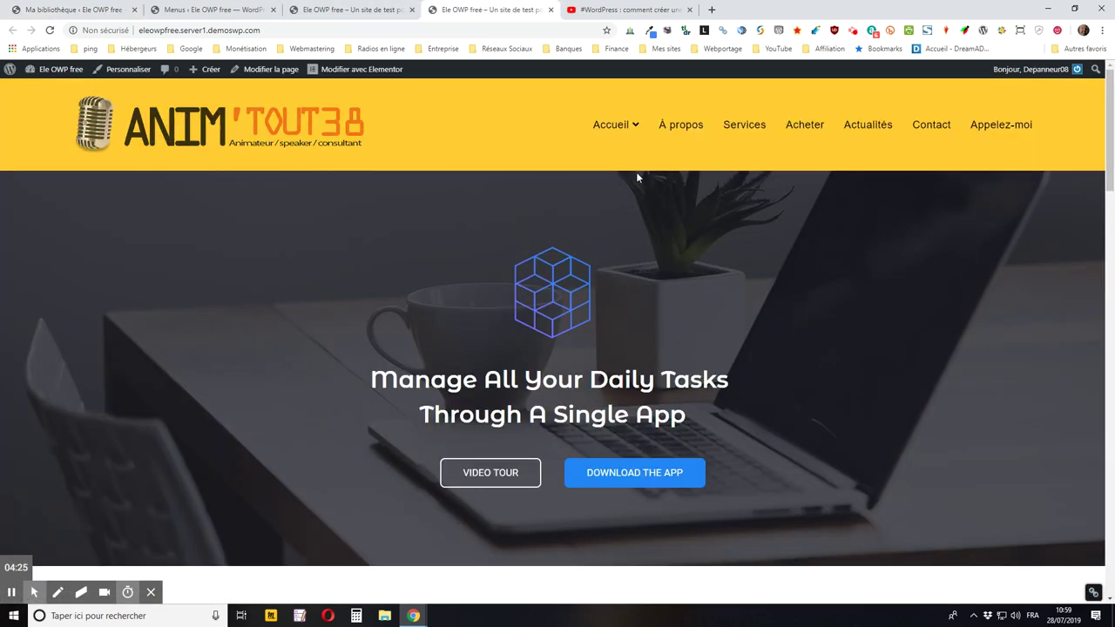
pyautogui.click(101, 7)
pyautogui.moveTo(155, 218)
pyautogui.moveTo(137, 183)
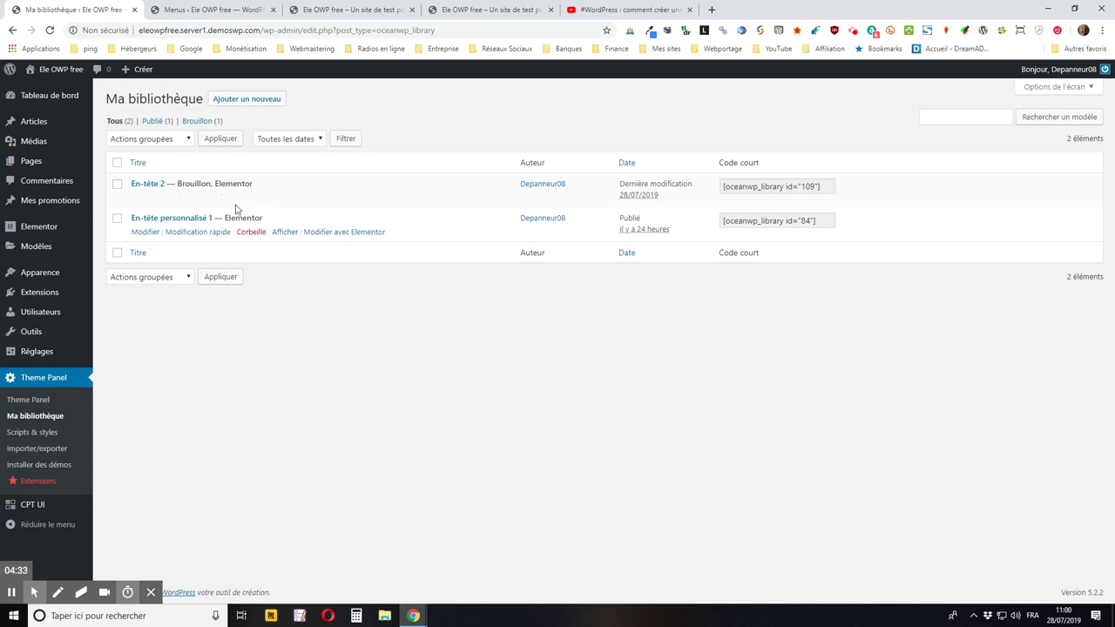
pyautogui.moveTo(464, 224)
pyautogui.moveTo(421, 189)
pyautogui.moveTo(198, 184)
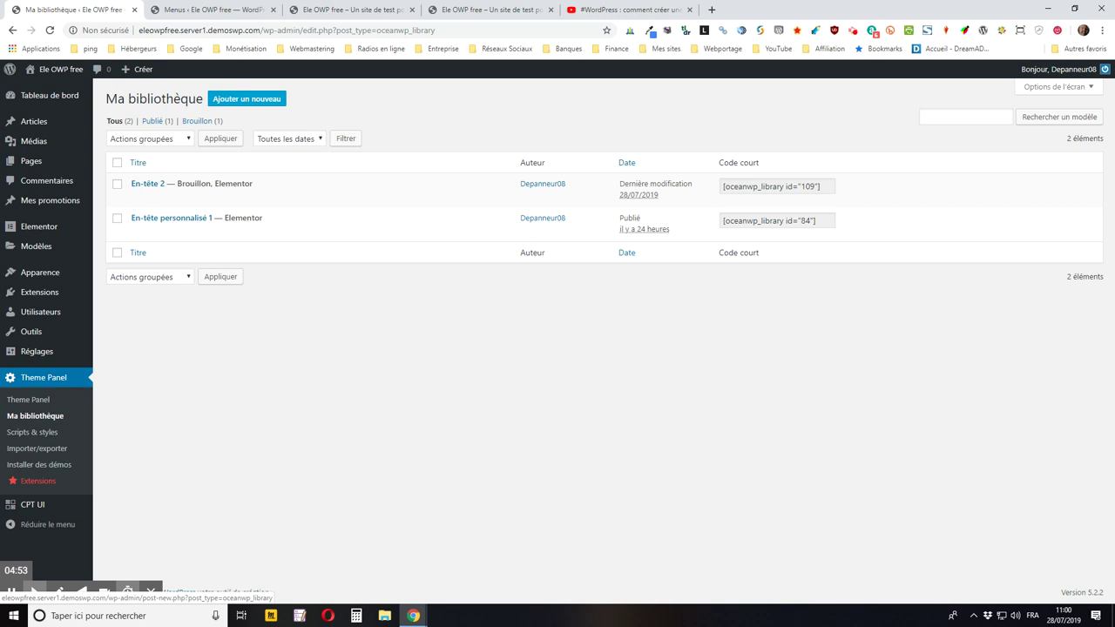
# Save a new draft template titled "En-tête 3" with the Elementor canevas layout and open it in the Elementor editor.
pyautogui.click(233, 101)
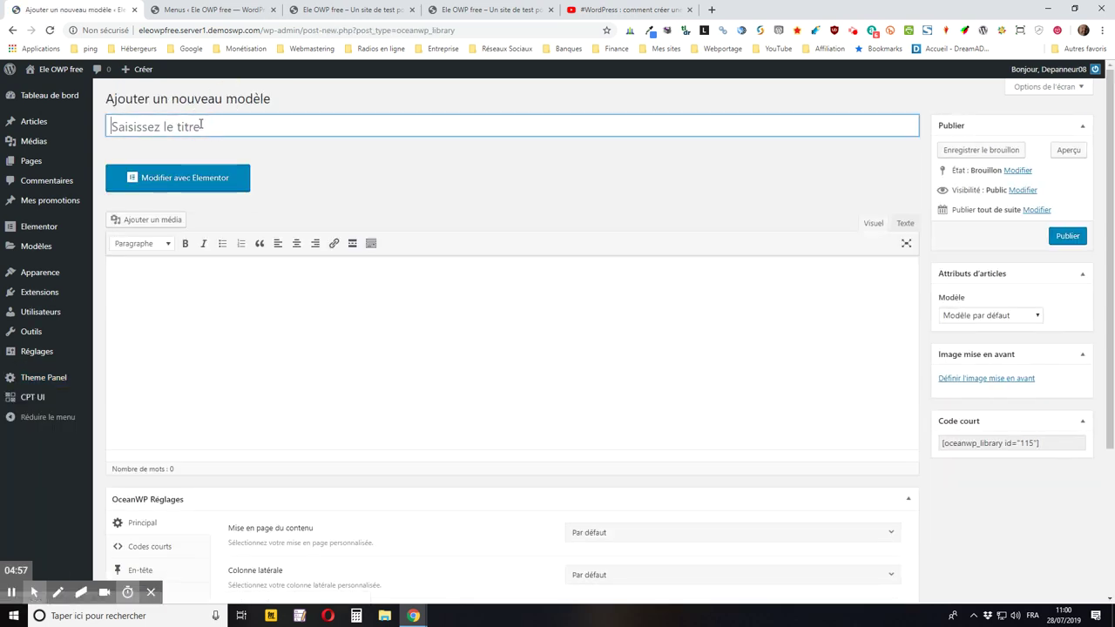
pyautogui.write('En-tête 3')
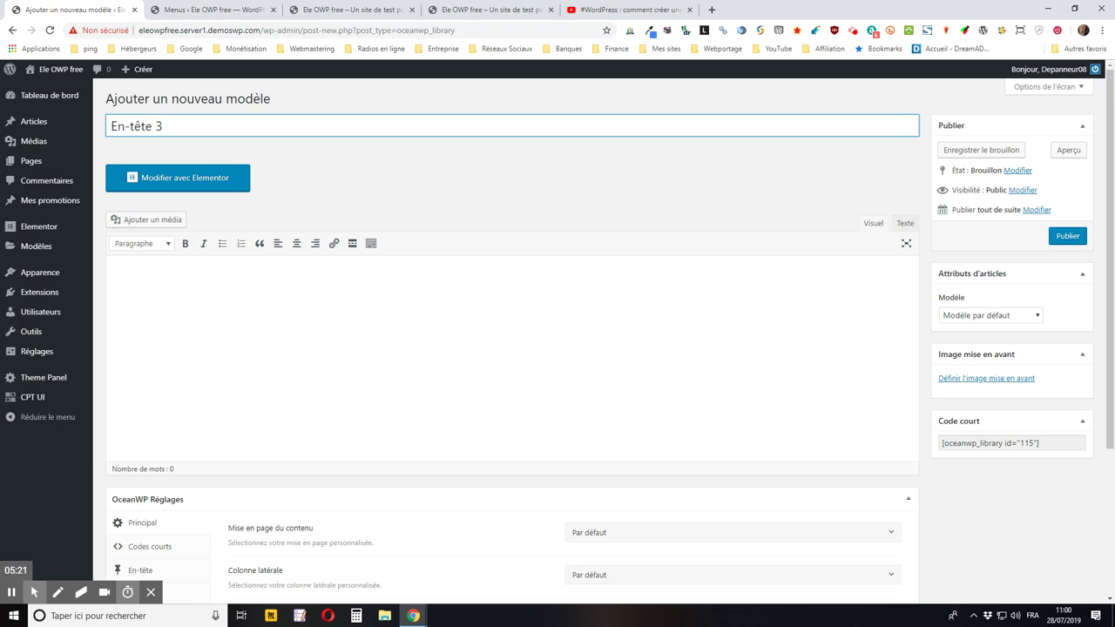
pyautogui.click(1007, 319)
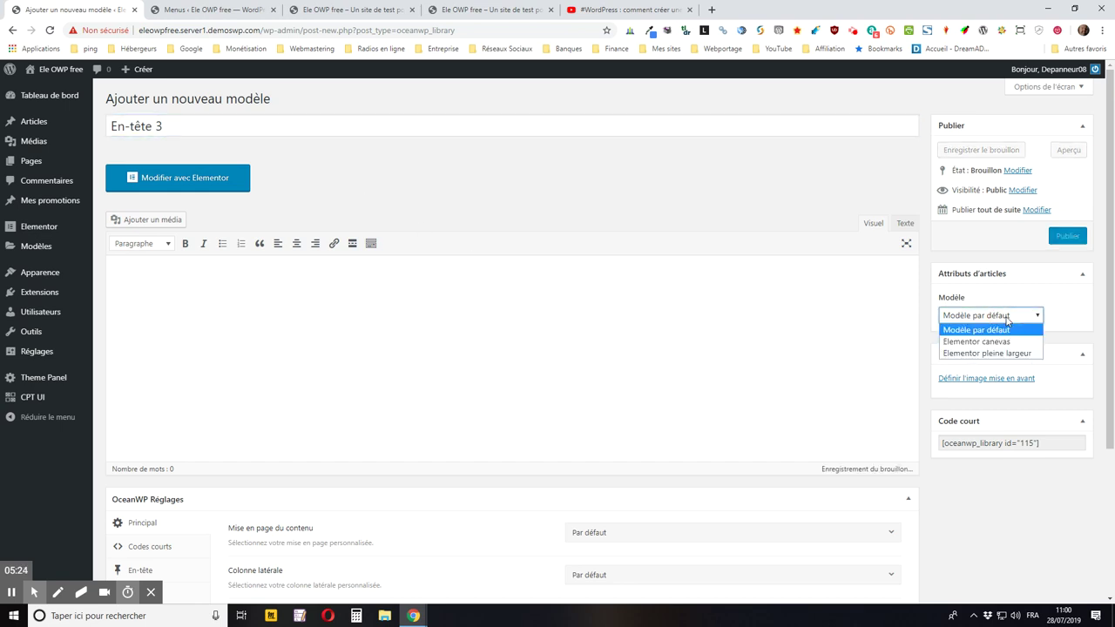
pyautogui.click(977, 343)
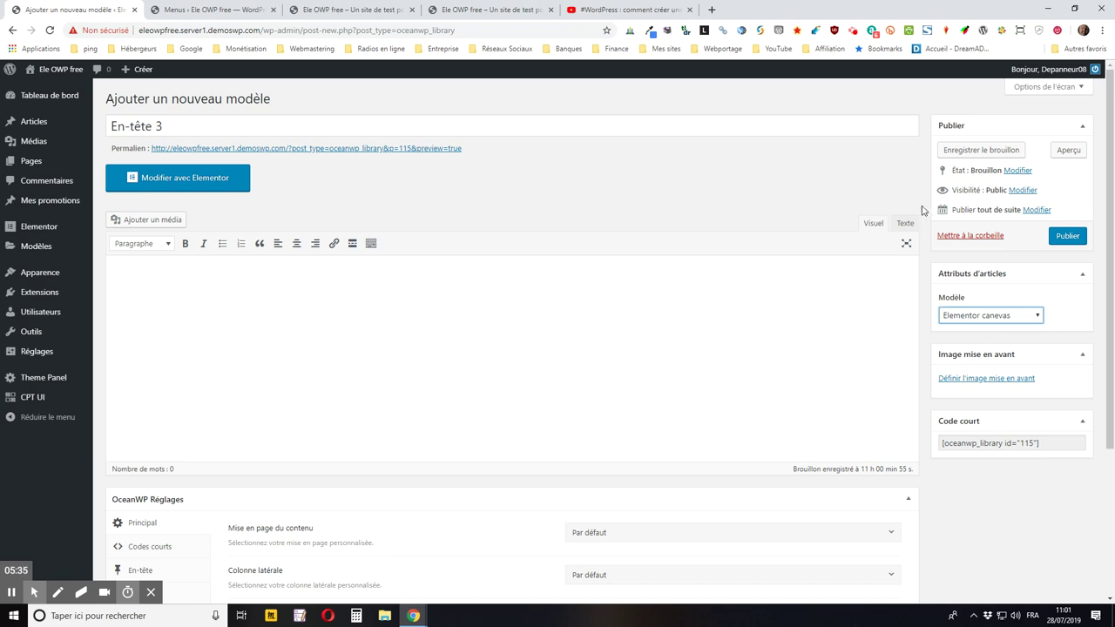
pyautogui.click(950, 149)
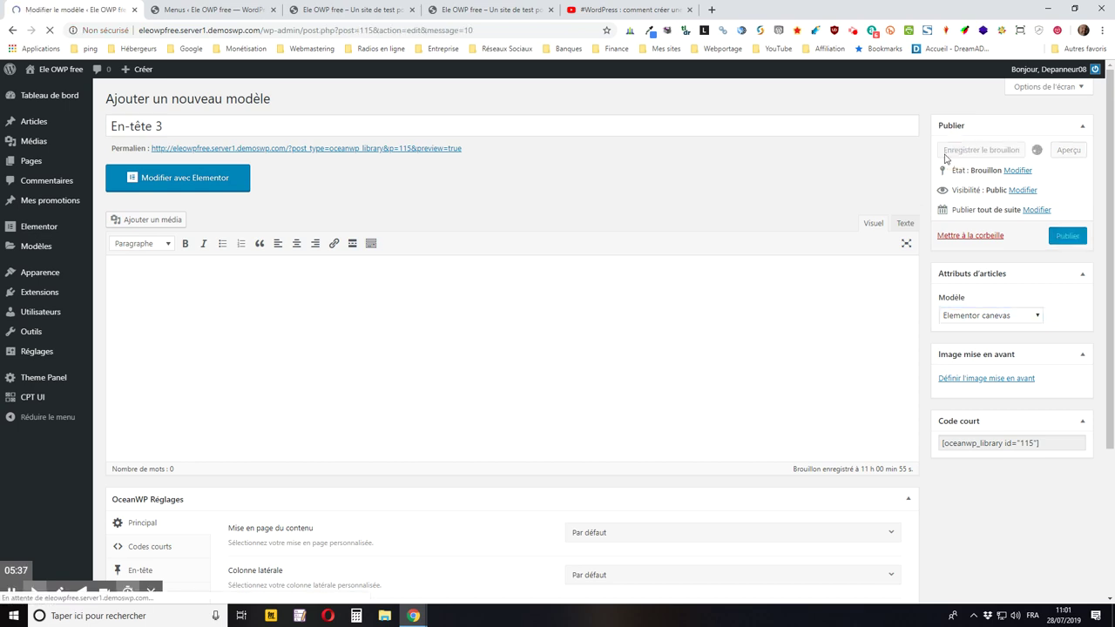
pyautogui.click(158, 214)
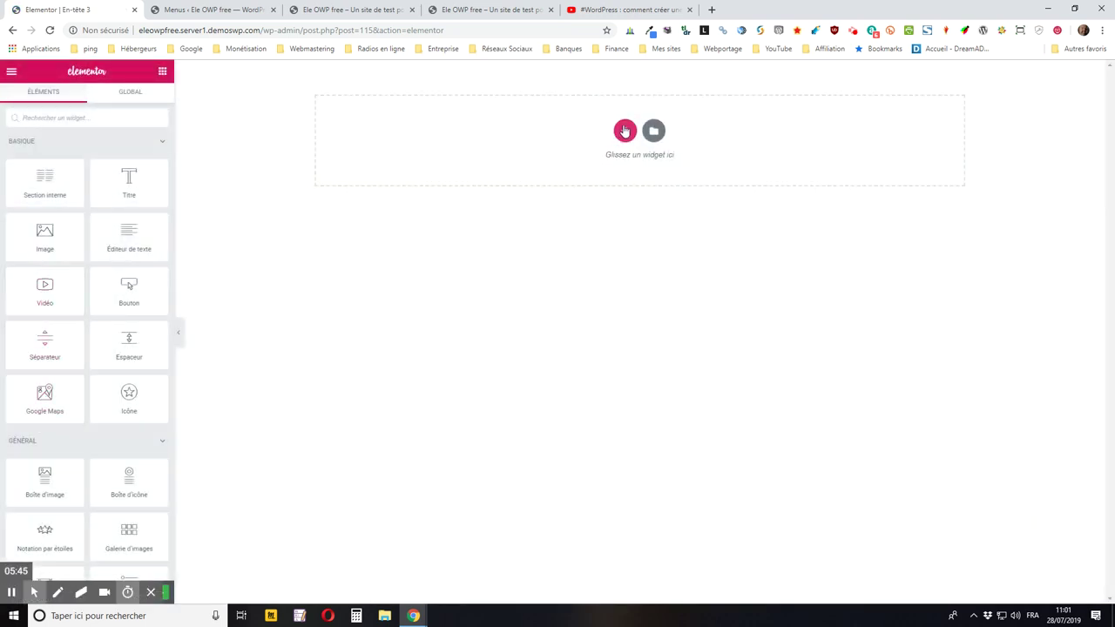
# Start adding a new section, review the current header on the site's front page and close the Menus page.
pyautogui.click(625, 131)
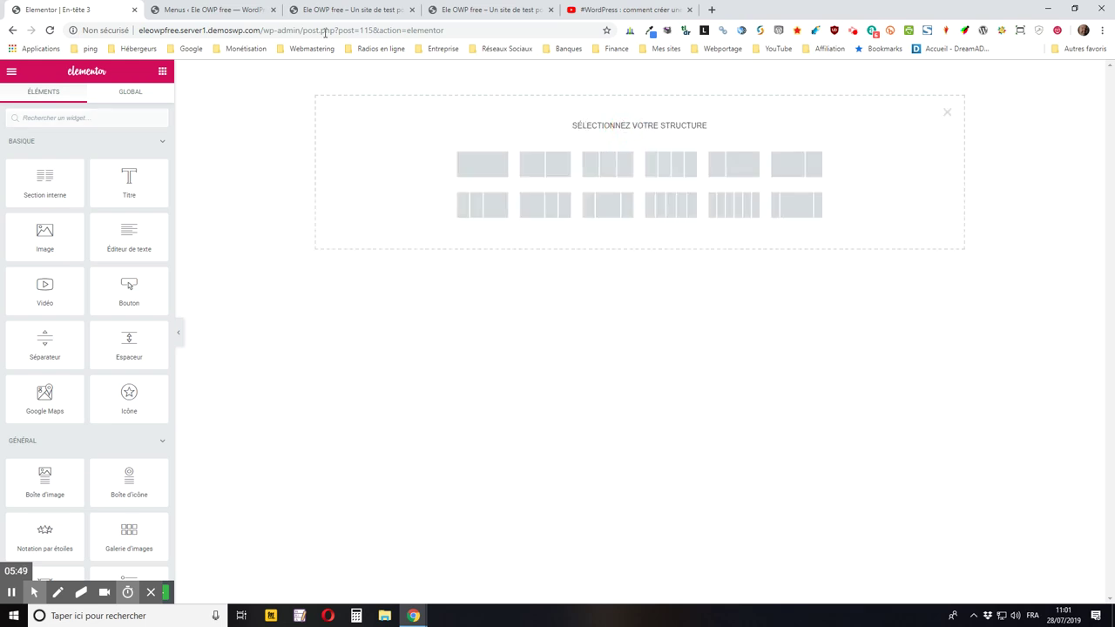
pyautogui.click(355, 10)
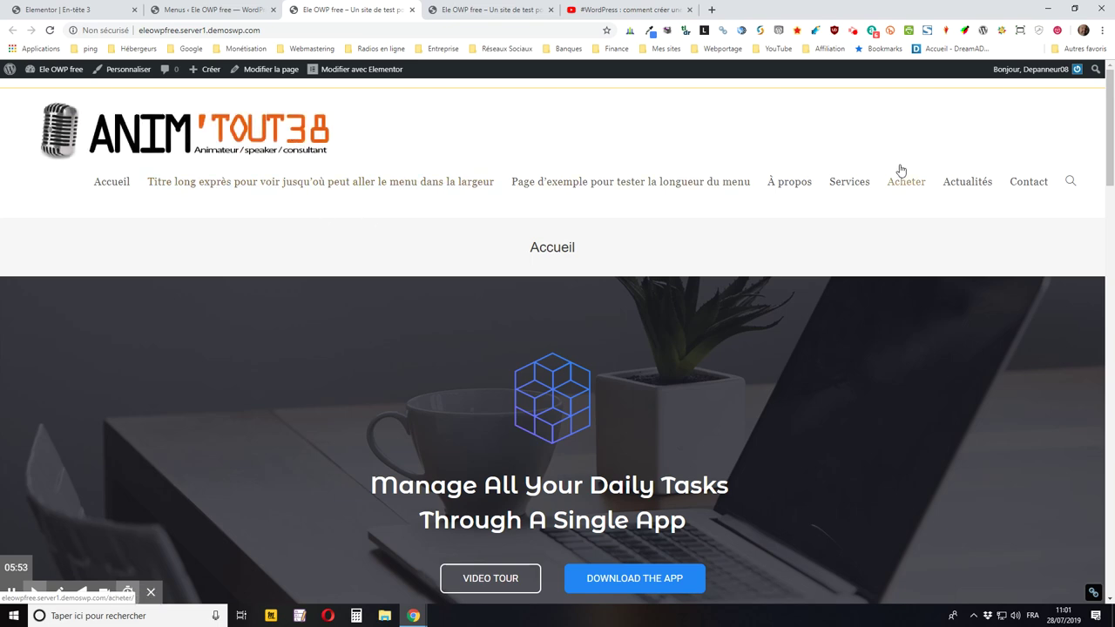
pyautogui.click(192, 9)
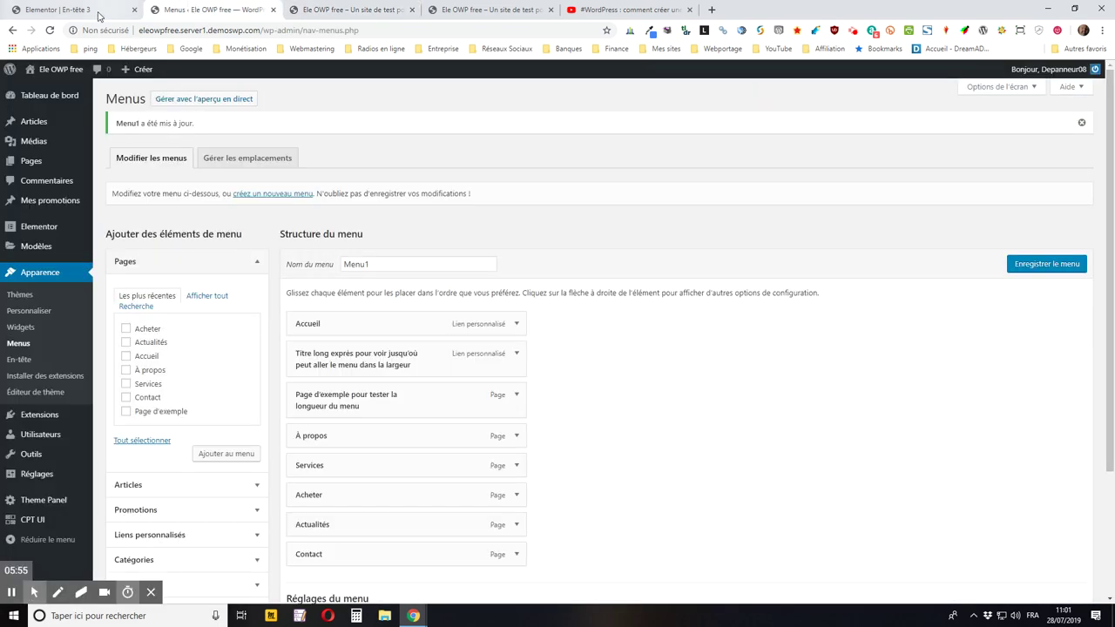
pyautogui.click(112, 12)
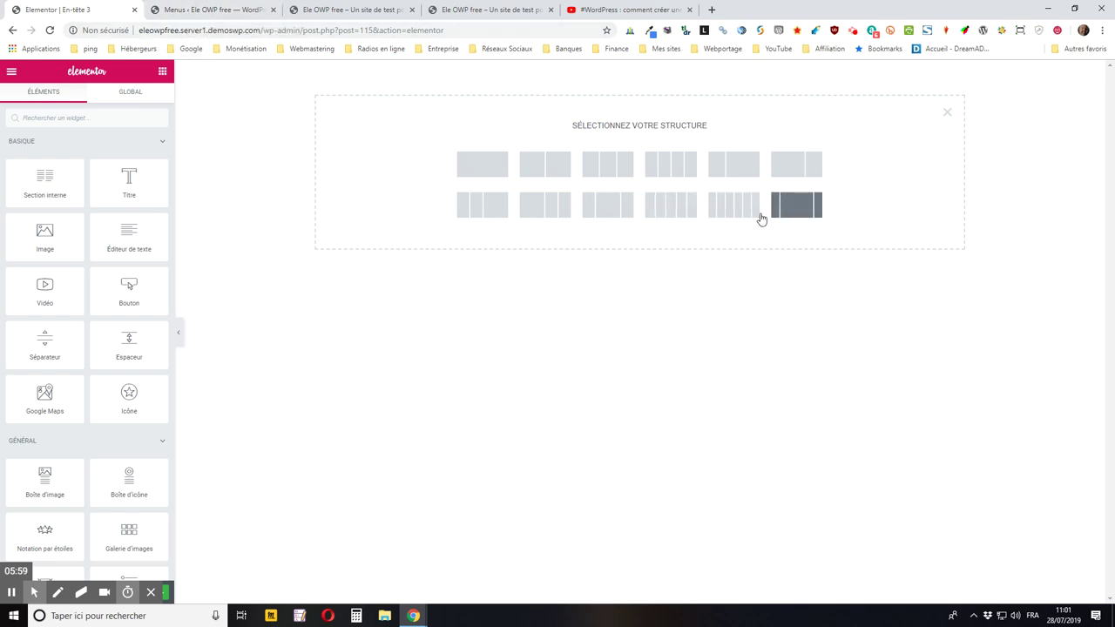
pyautogui.click(272, 9)
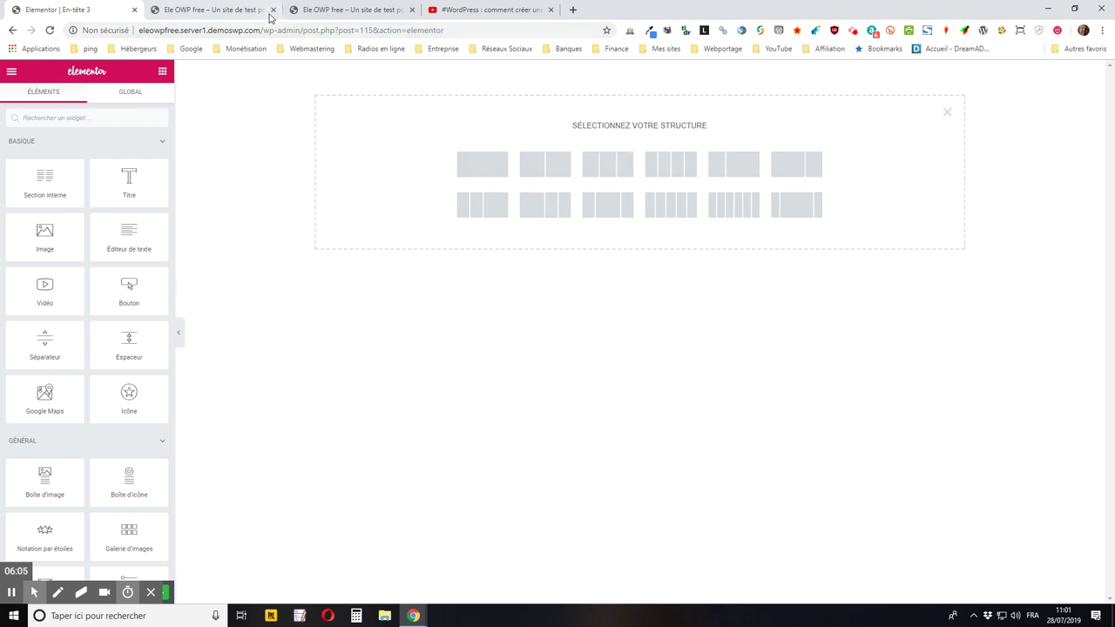
pyautogui.click(231, 9)
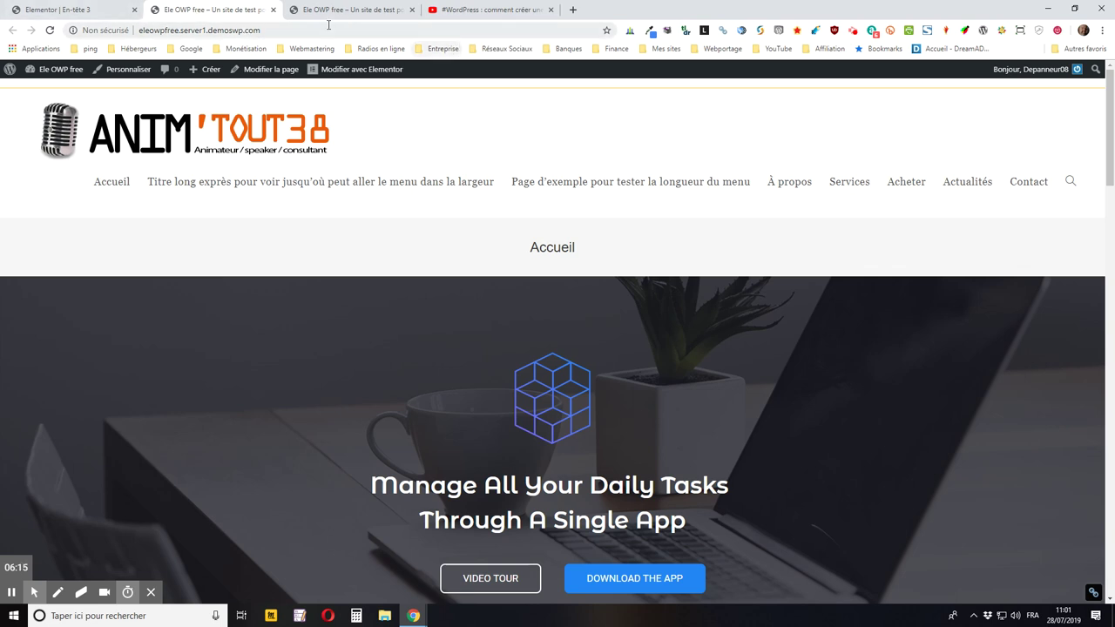
pyautogui.click(75, 9)
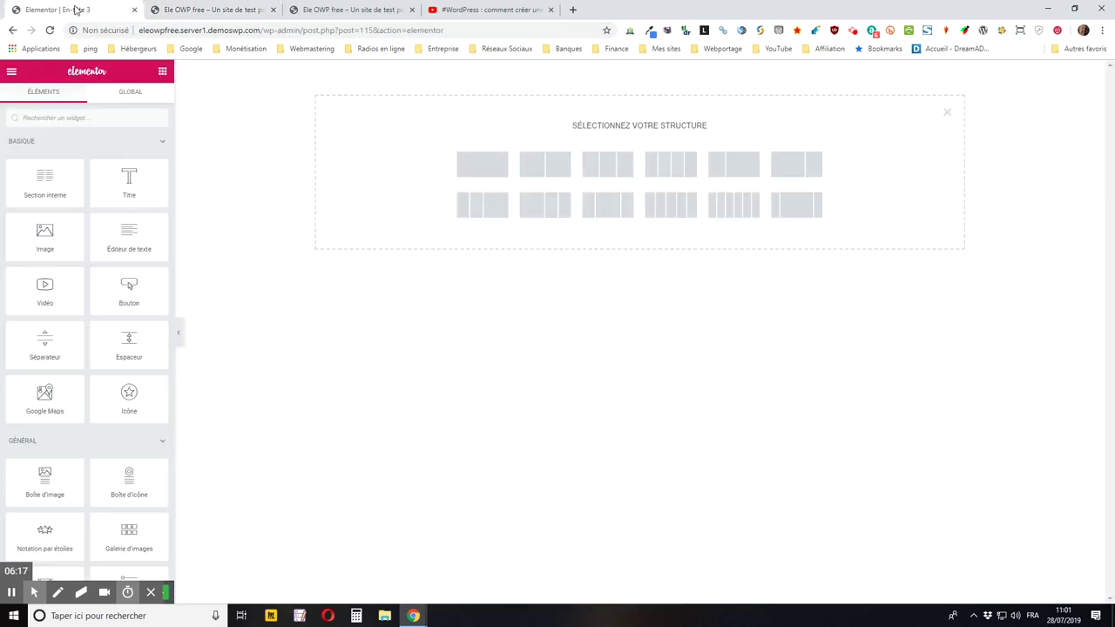
# Insert a two-column section with the 33/66 structure and narrow its first column.
pyautogui.click(727, 165)
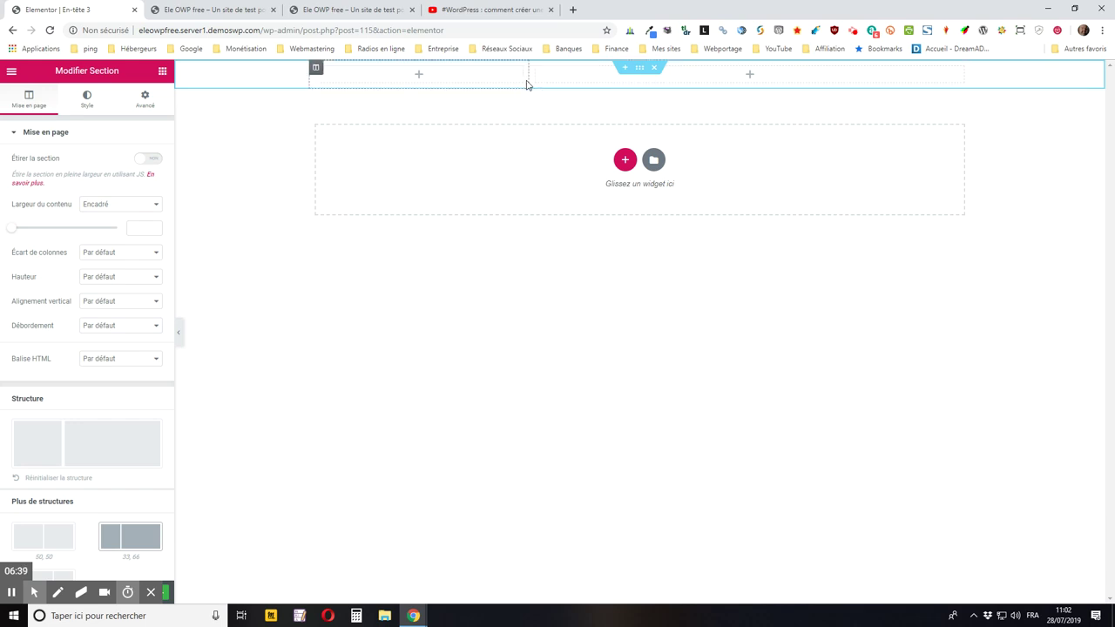
pyautogui.click(527, 73)
pyautogui.moveTo(527, 73); pyautogui.dragTo(507, 91)
# Find the Logo d'en-tête personnalisé widget, place it in the first column and save the template as a draft.
pyautogui.click(162, 72)
pyautogui.click(88, 119)
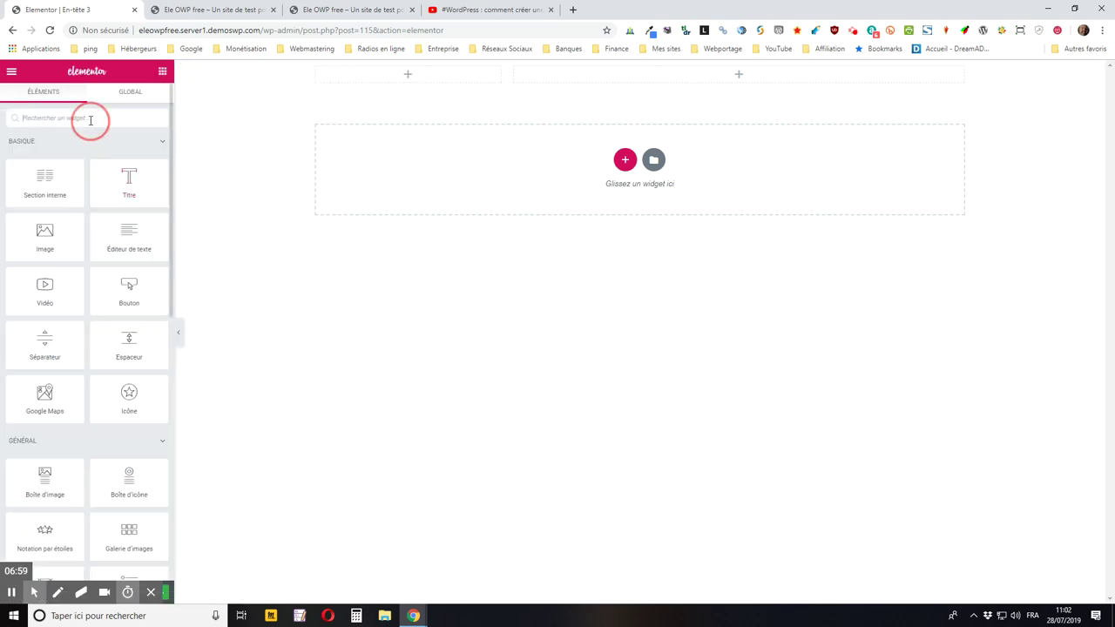
pyautogui.write('logo')
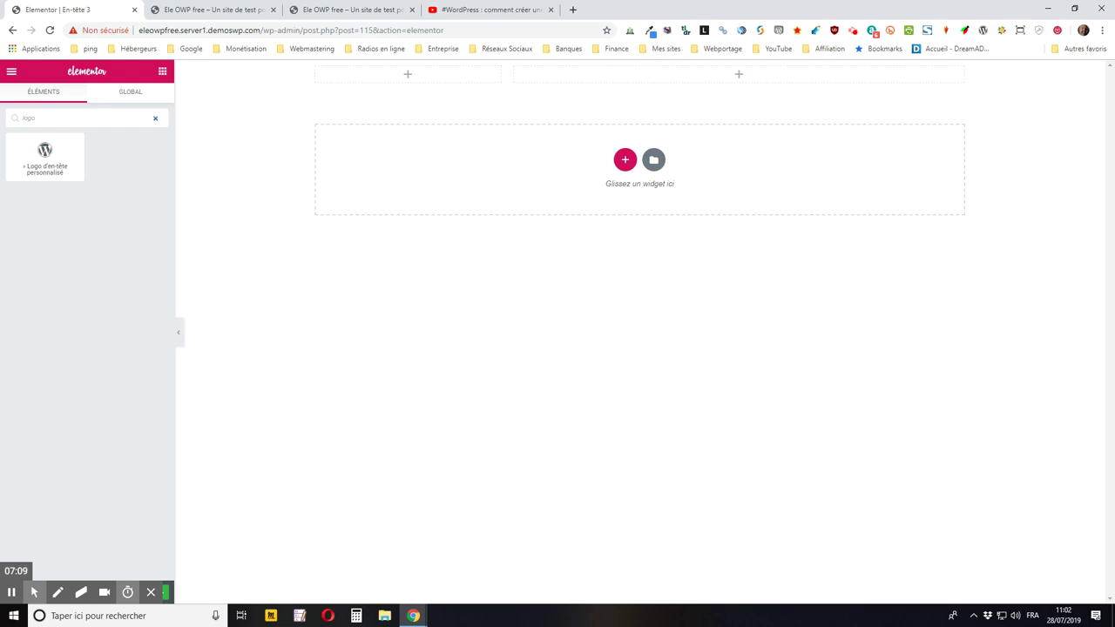
pyautogui.click(42, 151)
pyautogui.moveTo(45, 152); pyautogui.dragTo(414, 80)
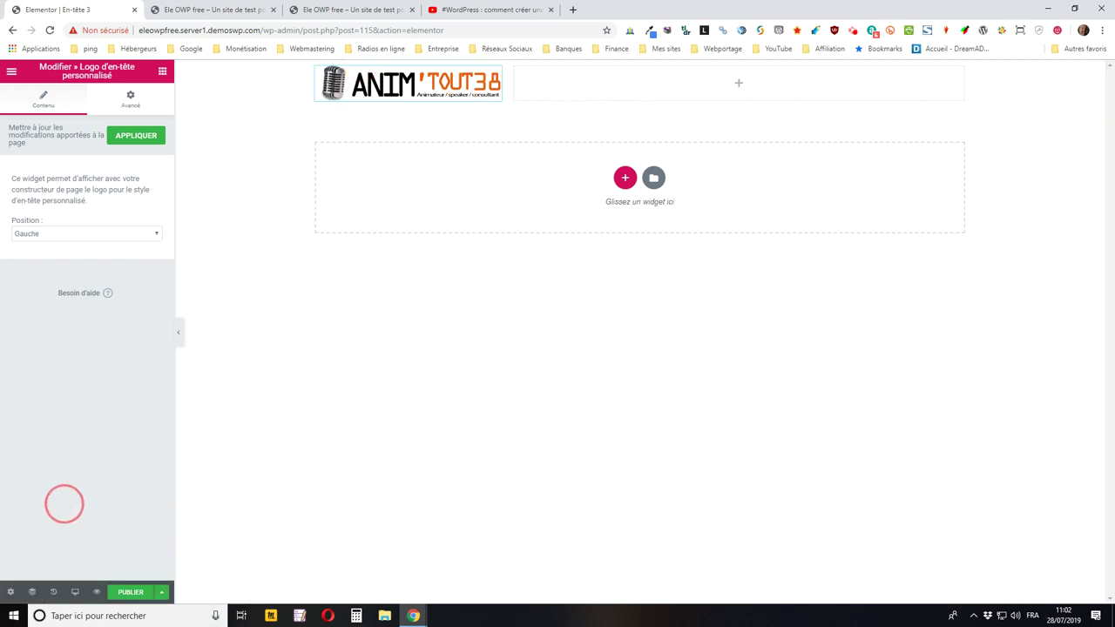
pyautogui.click(162, 592)
pyautogui.click(65, 547)
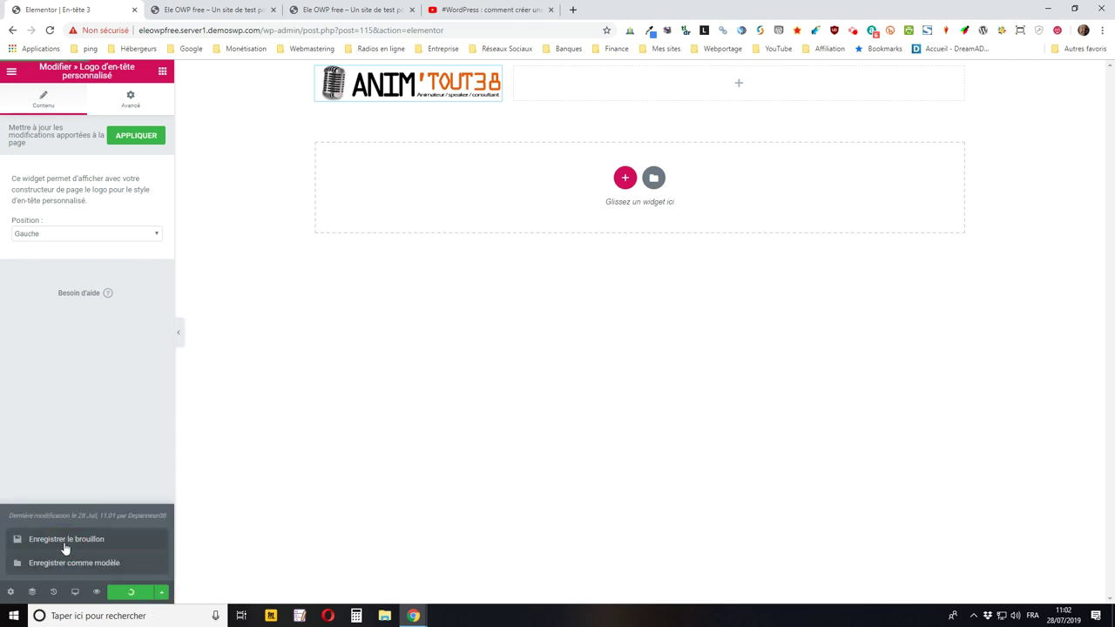
pyautogui.click(136, 478)
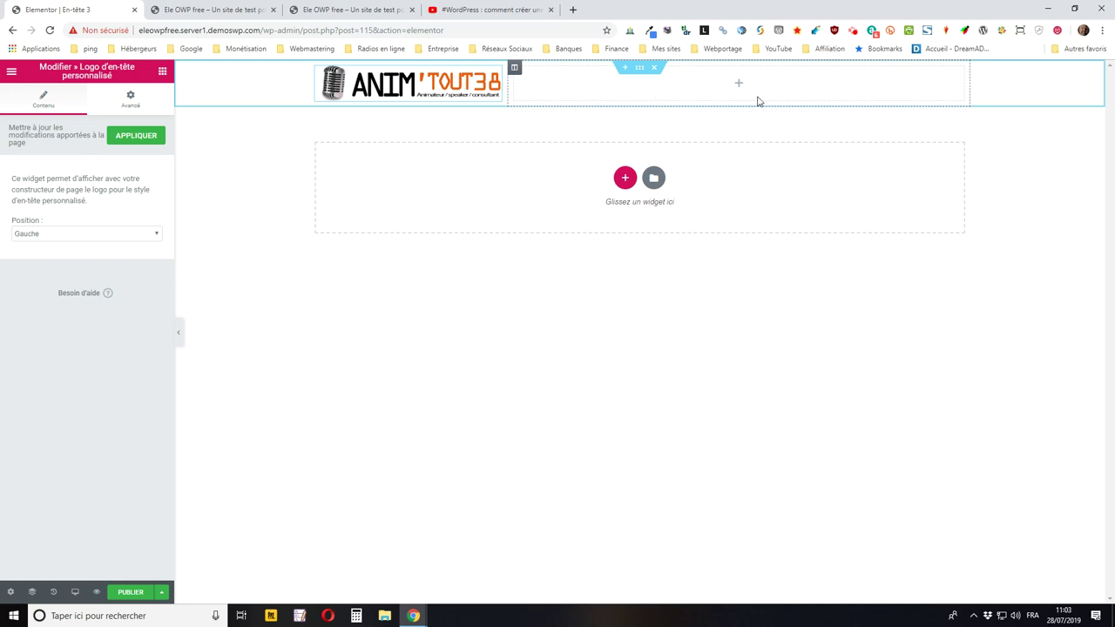
# Find the Menu personnalisé widget, place it in the second column and assign Menu1 to it.
pyautogui.click(162, 74)
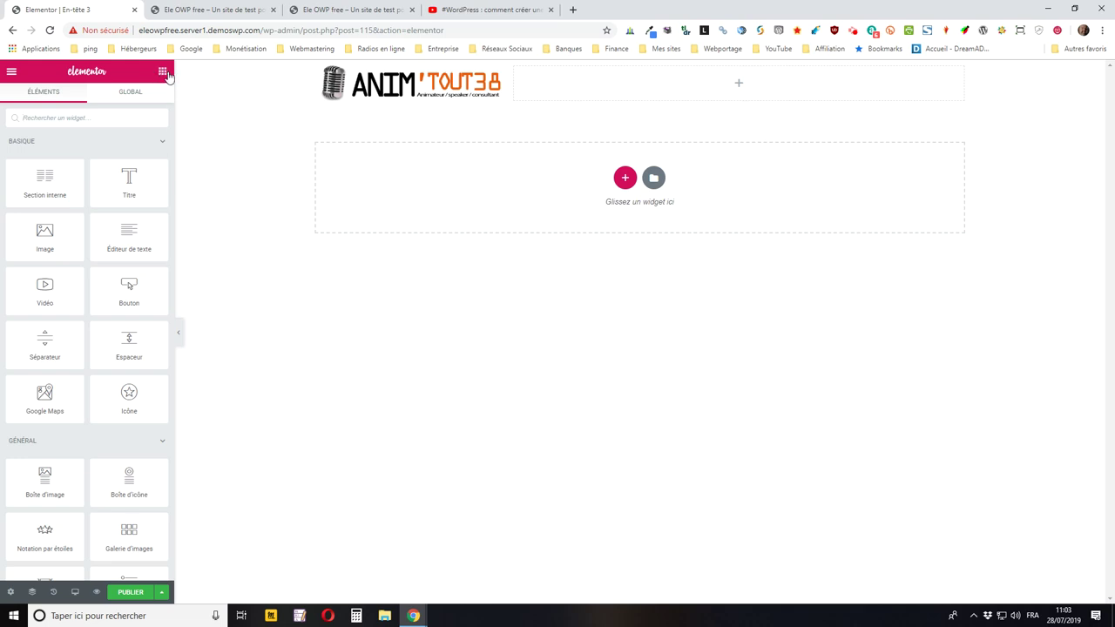
pyautogui.click(99, 121)
pyautogui.write('menu')
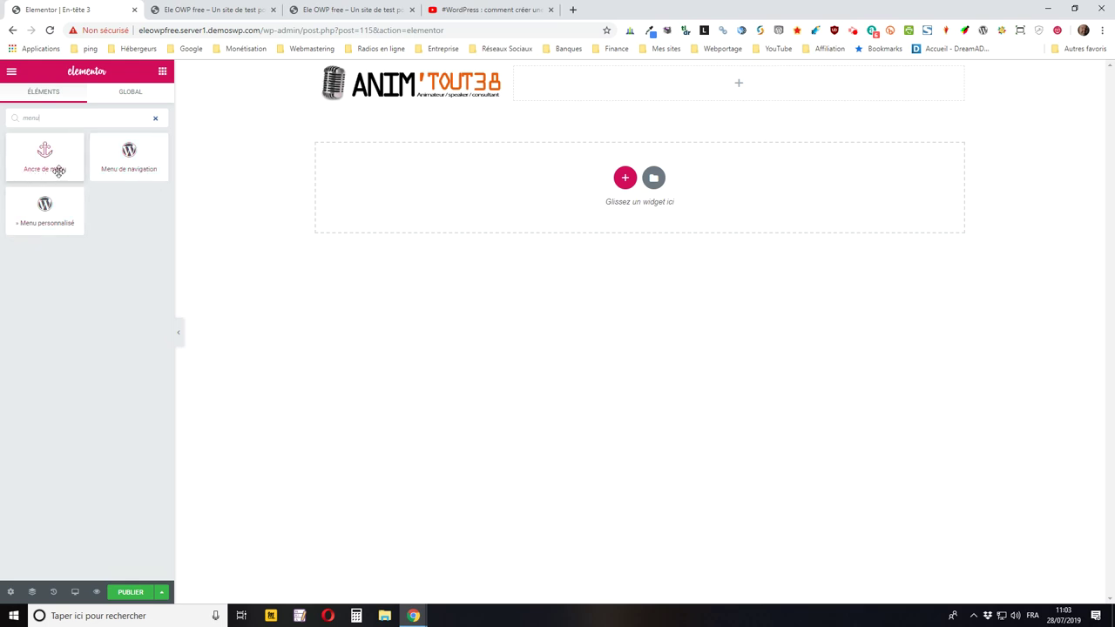
pyautogui.moveTo(42, 211); pyautogui.dragTo(745, 94)
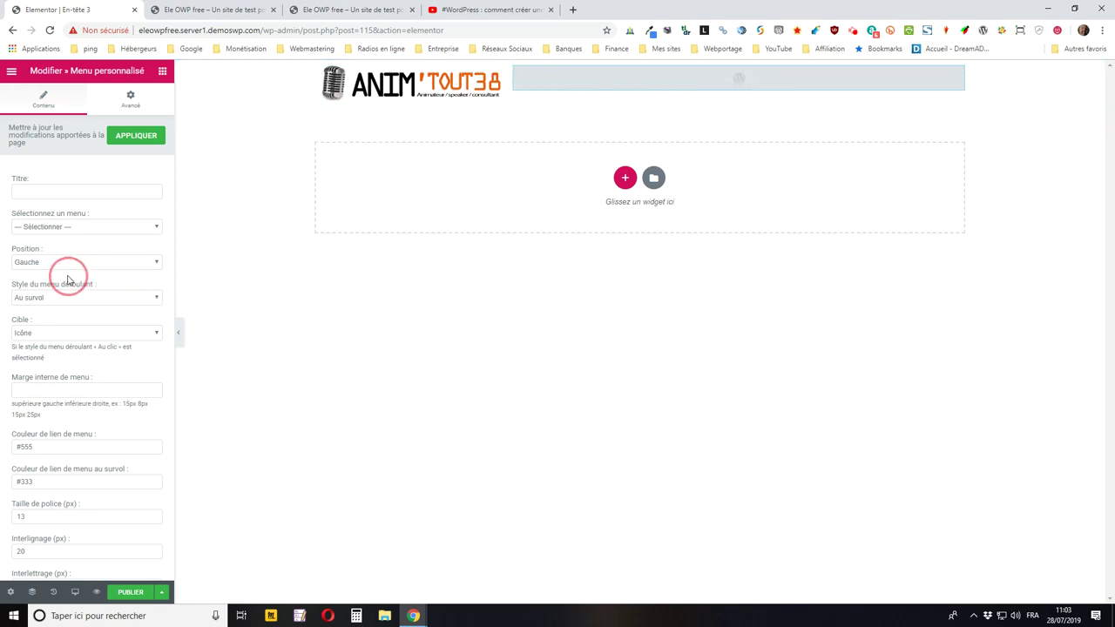
pyautogui.click(70, 227)
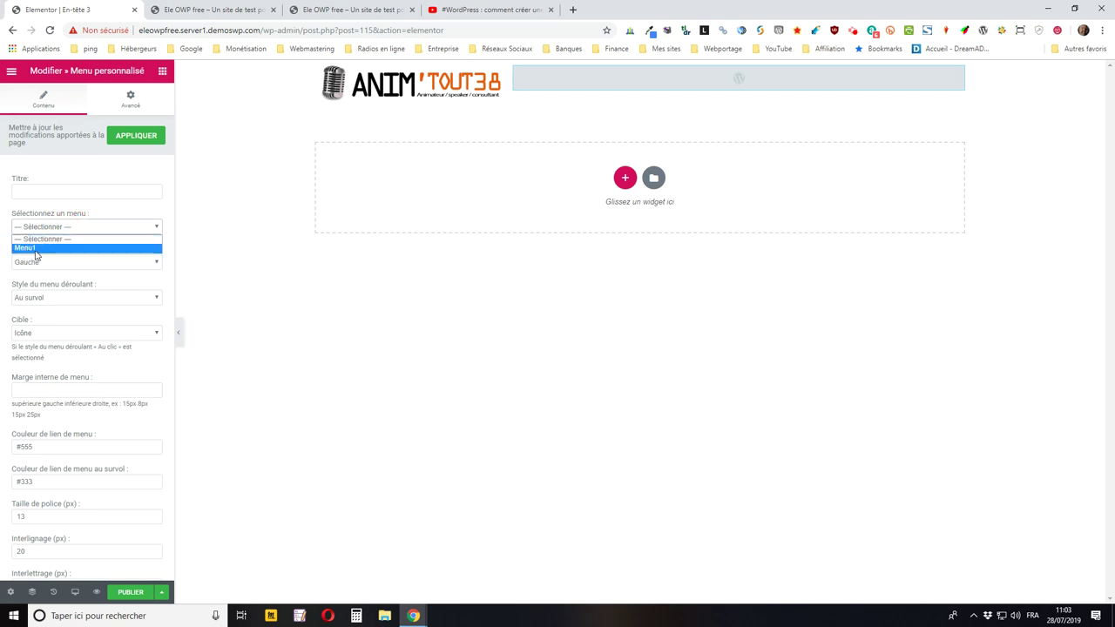
pyautogui.click(37, 249)
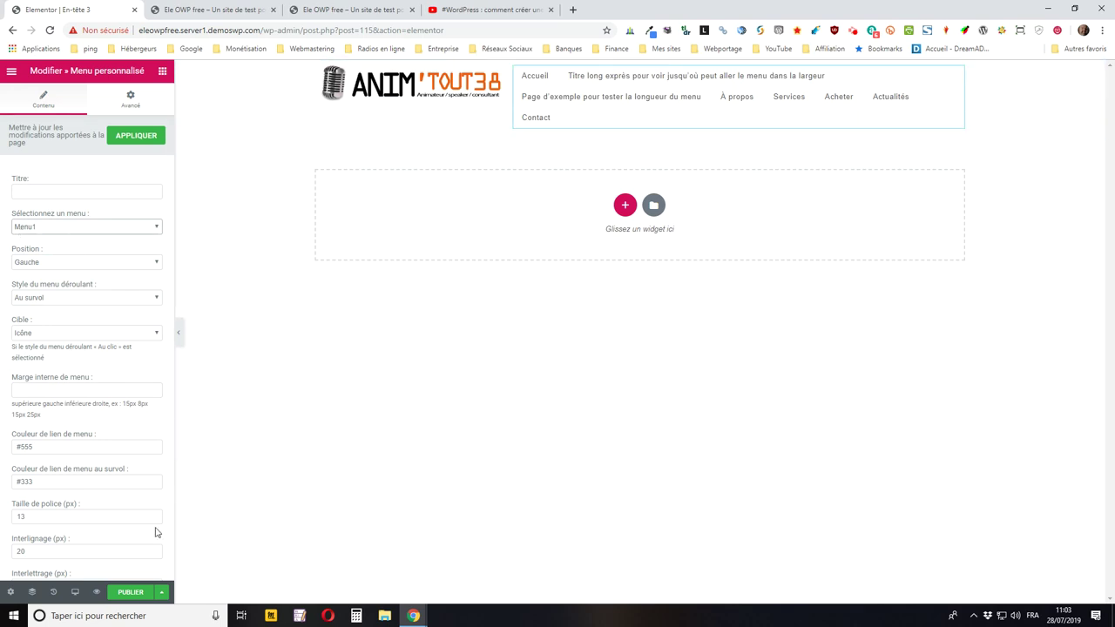
# Save the draft, preview the header template and compare it with the header on the site's front page.
pyautogui.click(162, 593)
pyautogui.click(99, 540)
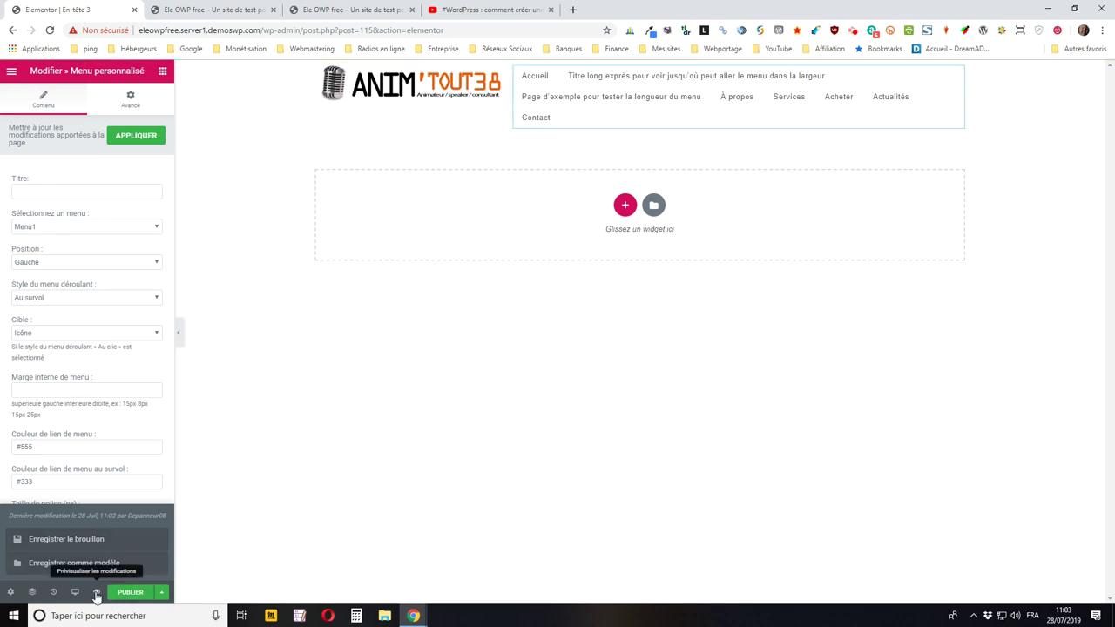
pyautogui.click(99, 538)
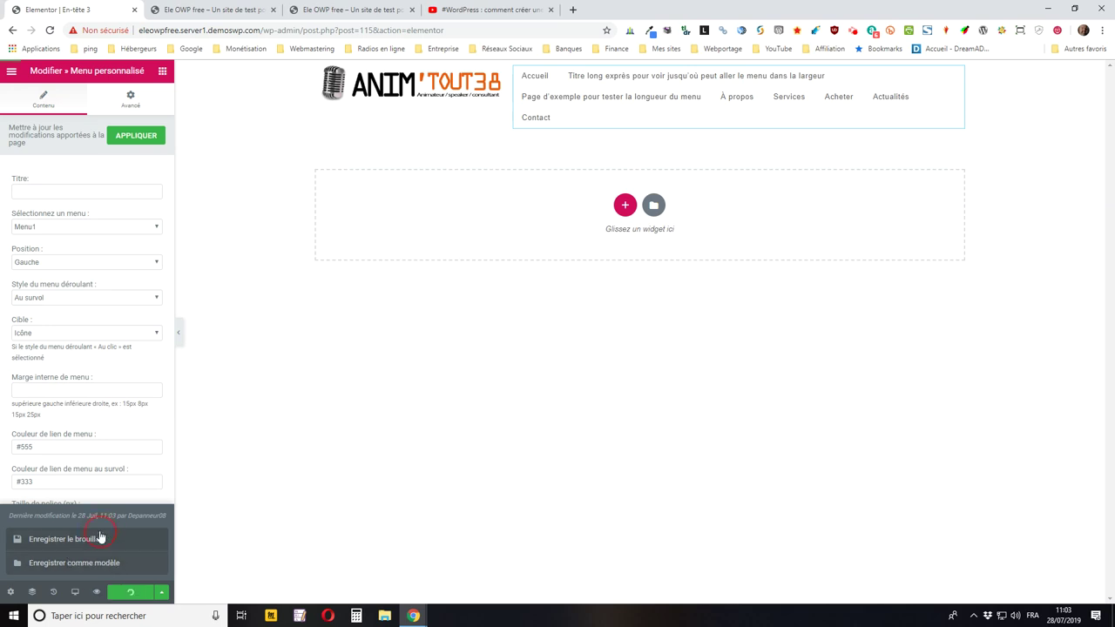
pyautogui.click(97, 593)
pyautogui.click(228, 8)
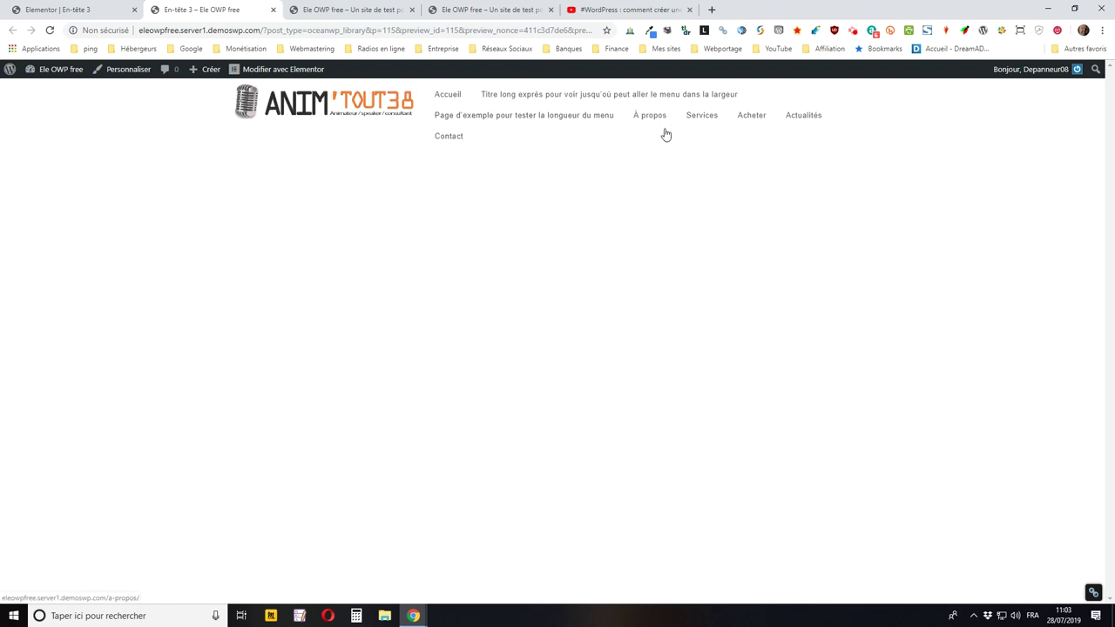
pyautogui.click(378, 11)
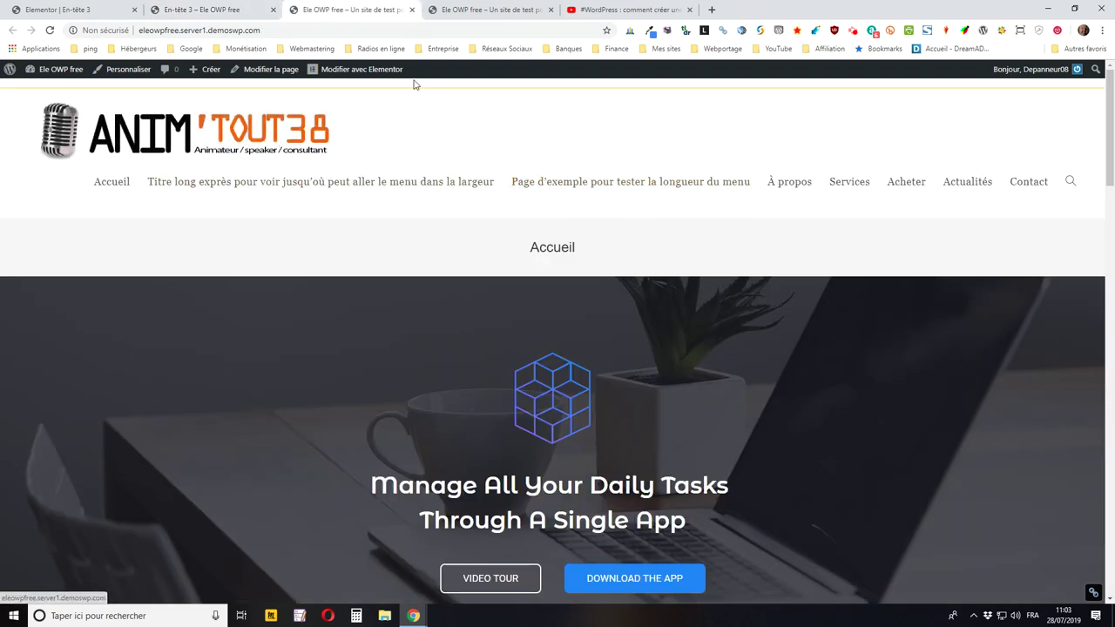
pyautogui.click(188, 10)
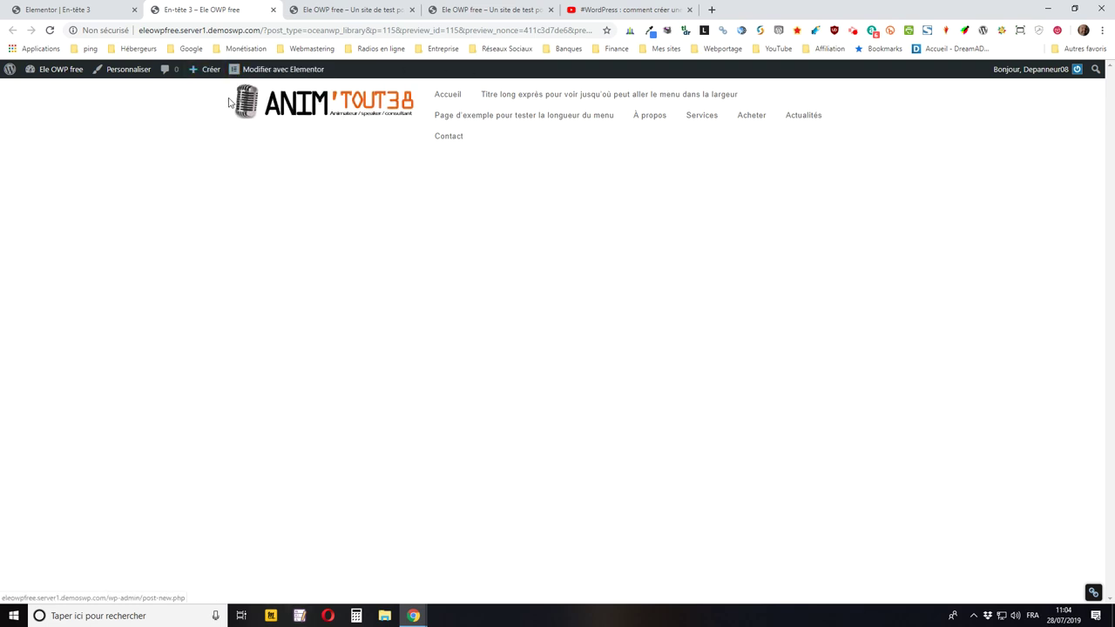
# Set the header section's content width to Pleine largeur in the Elementor editor, with Étirer la section switched off.
pyautogui.click(82, 9)
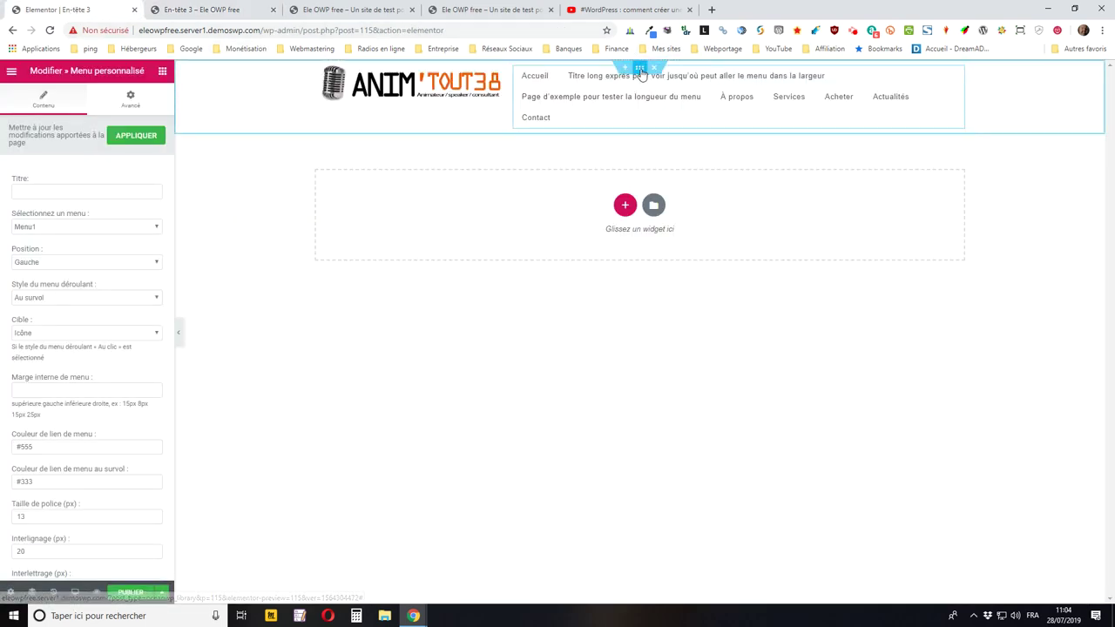
pyautogui.rightClick(641, 69)
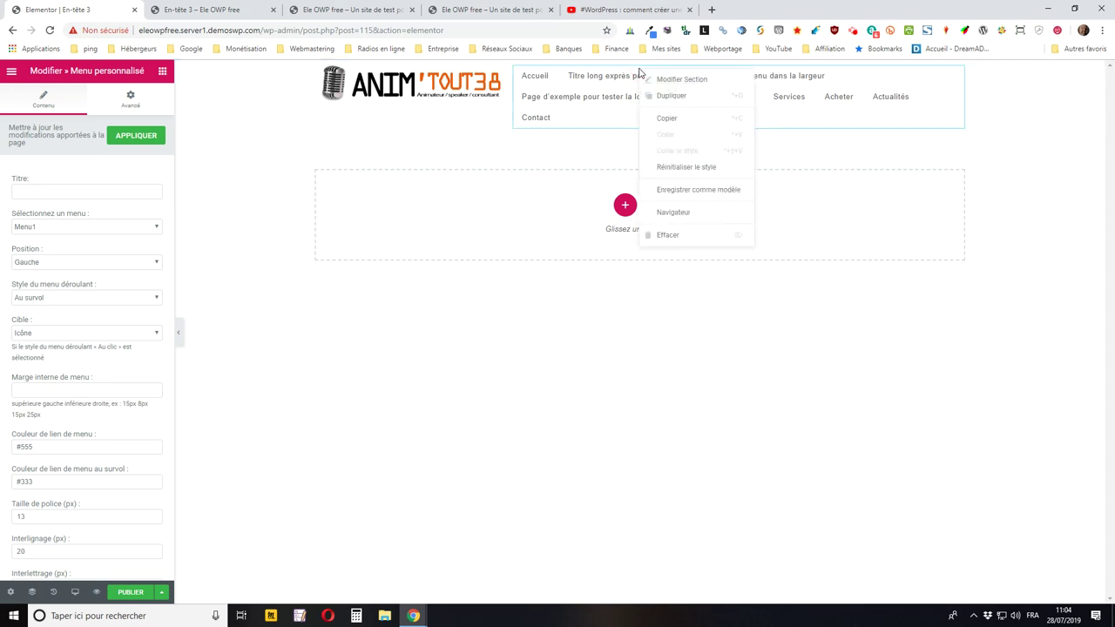
pyautogui.click(689, 88)
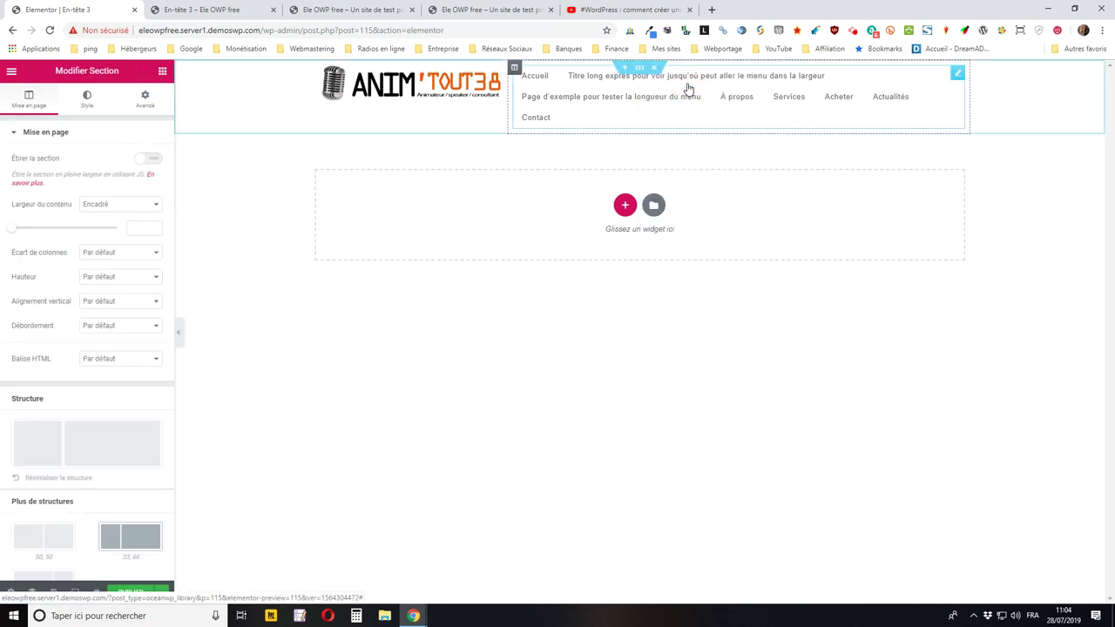
pyautogui.click(146, 162)
pyautogui.click(121, 207)
pyautogui.click(113, 225)
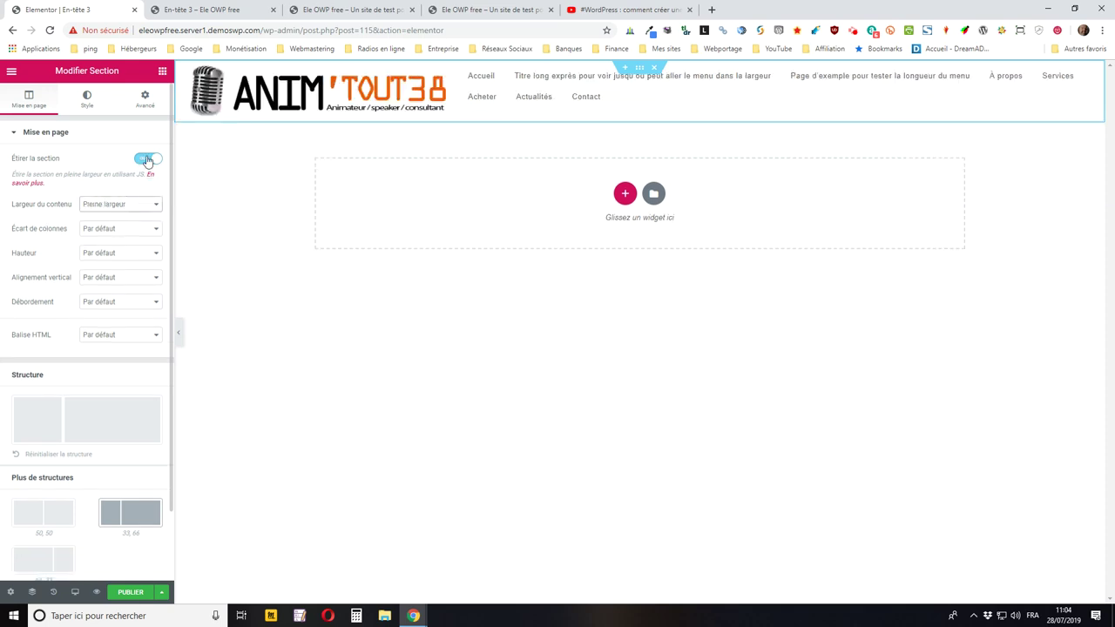
pyautogui.click(150, 162)
# Save the draft, check the full-width header in the template preview and return to the editor.
pyautogui.click(161, 592)
pyautogui.click(111, 541)
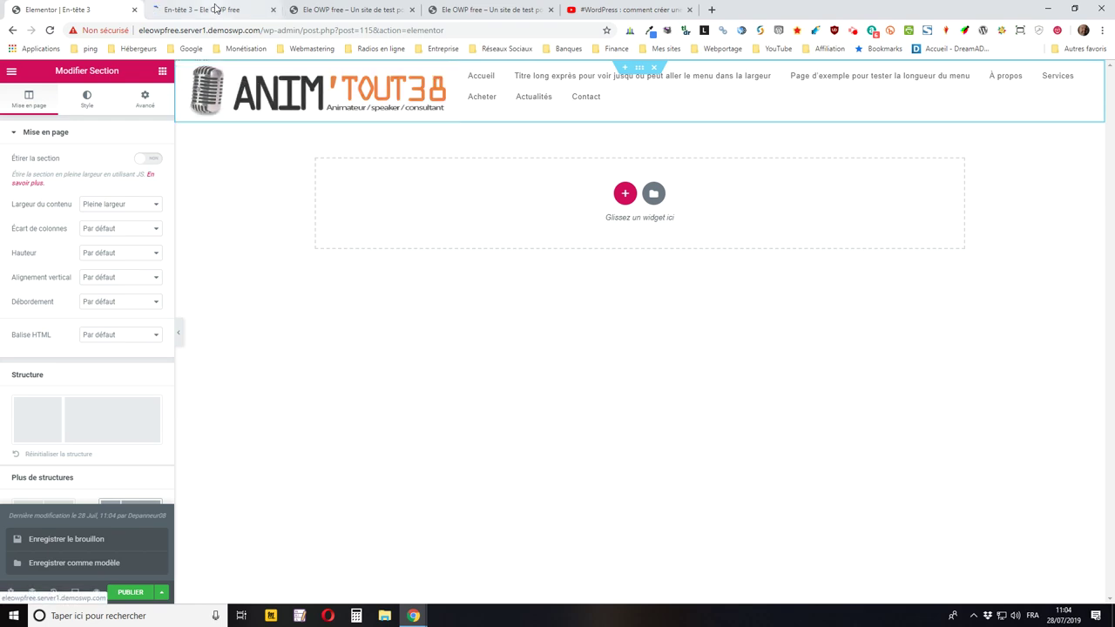
pyautogui.click(213, 11)
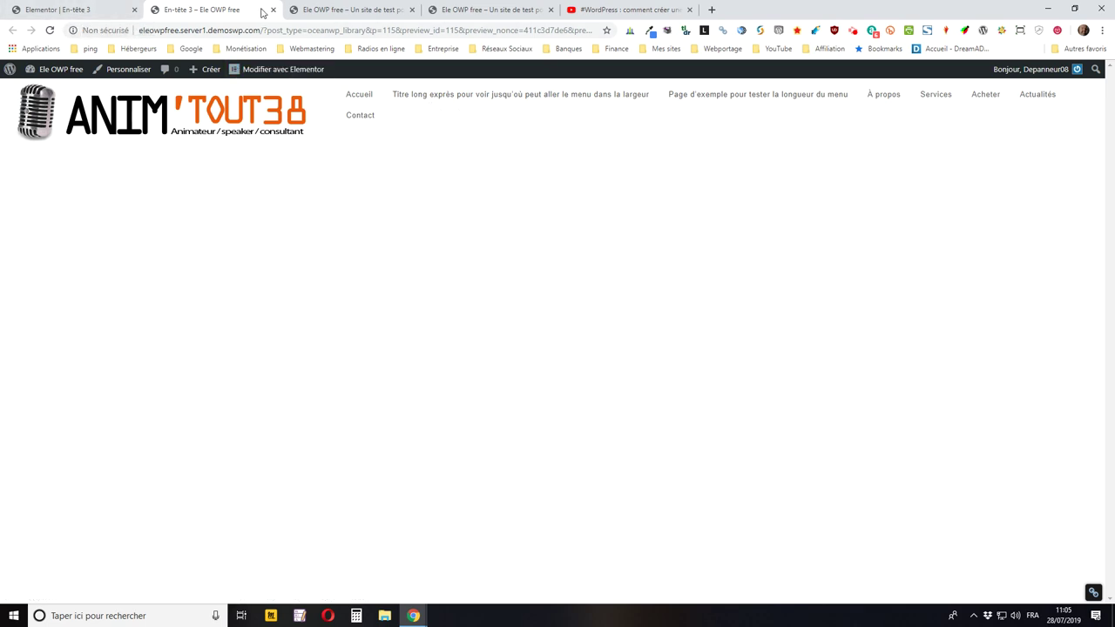
pyautogui.click(70, 9)
# Open the WordPress Menus administration page in a new tab from the site's front page.
pyautogui.click(338, 11)
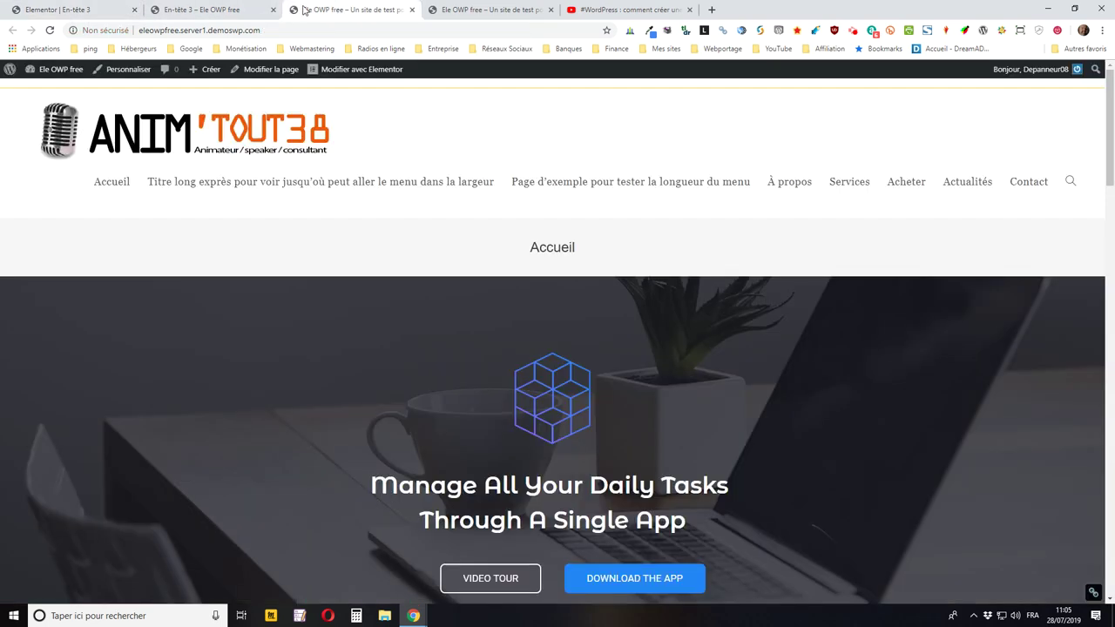
pyautogui.moveTo(72, 78)
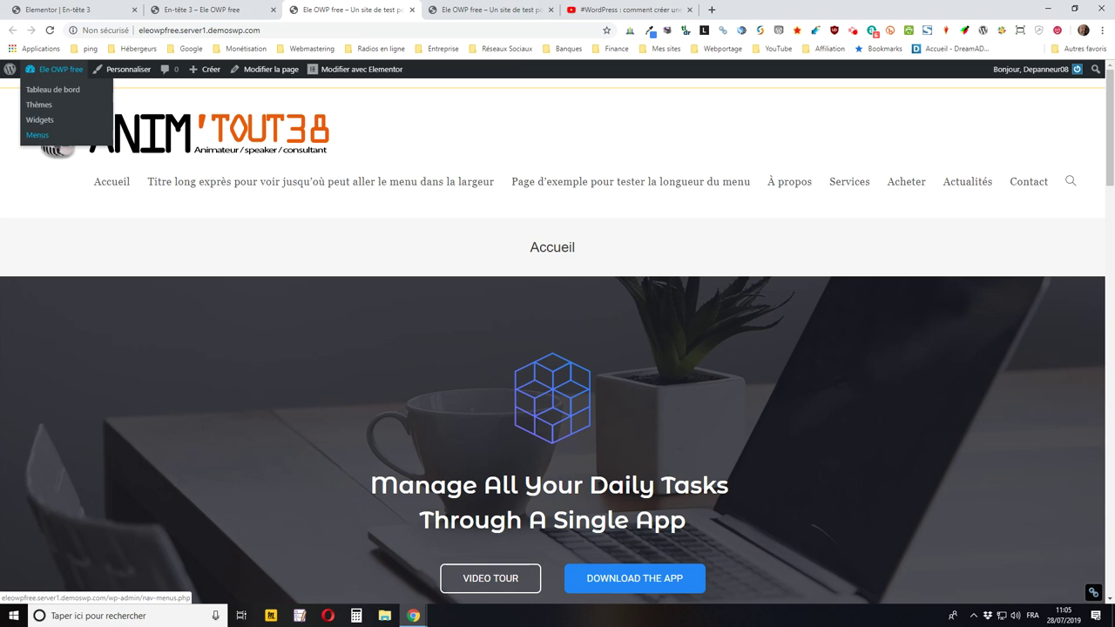
pyautogui.middleClick(37, 135)
pyautogui.click(492, 10)
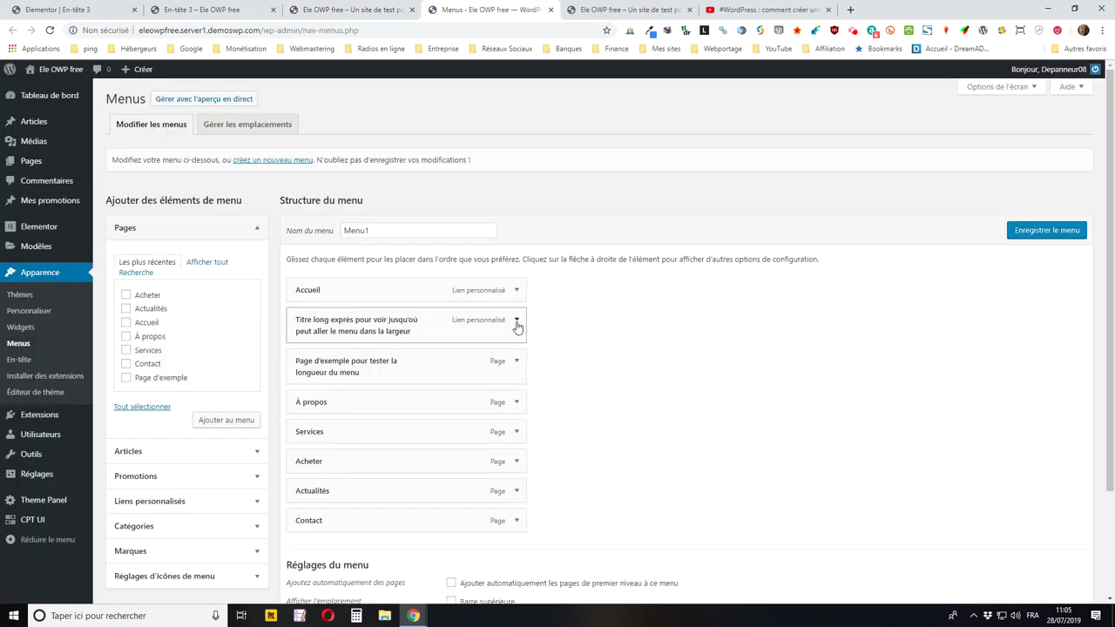
# Remove the long-titled custom link and the example page item from Menu1, and save the menu.
pyautogui.click(516, 320)
pyautogui.scroll(-2, 360, 569)
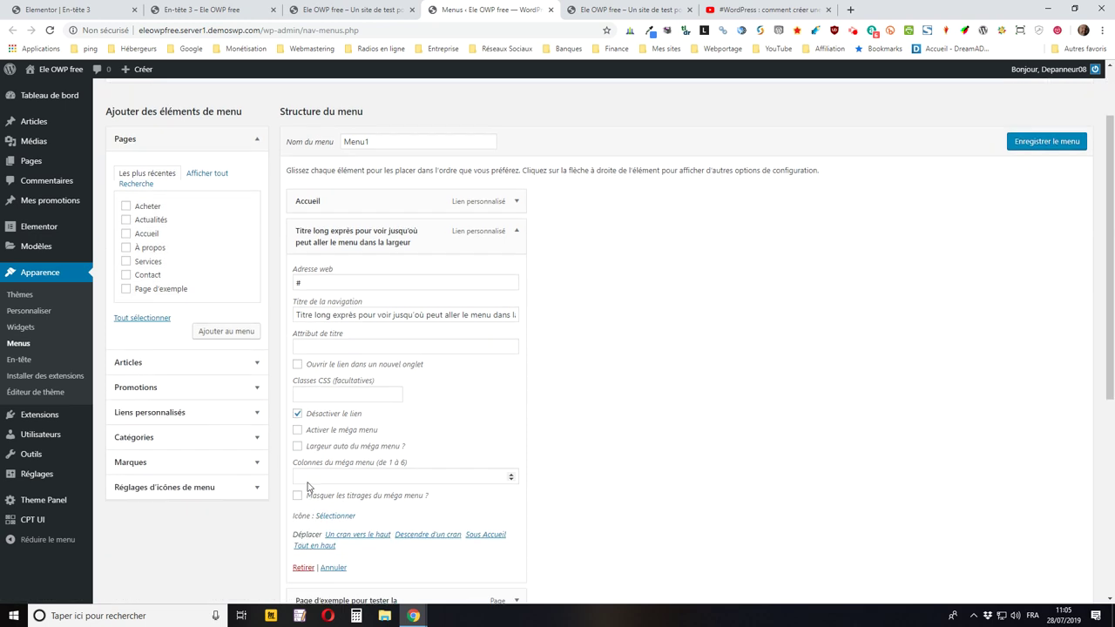
pyautogui.click(303, 484)
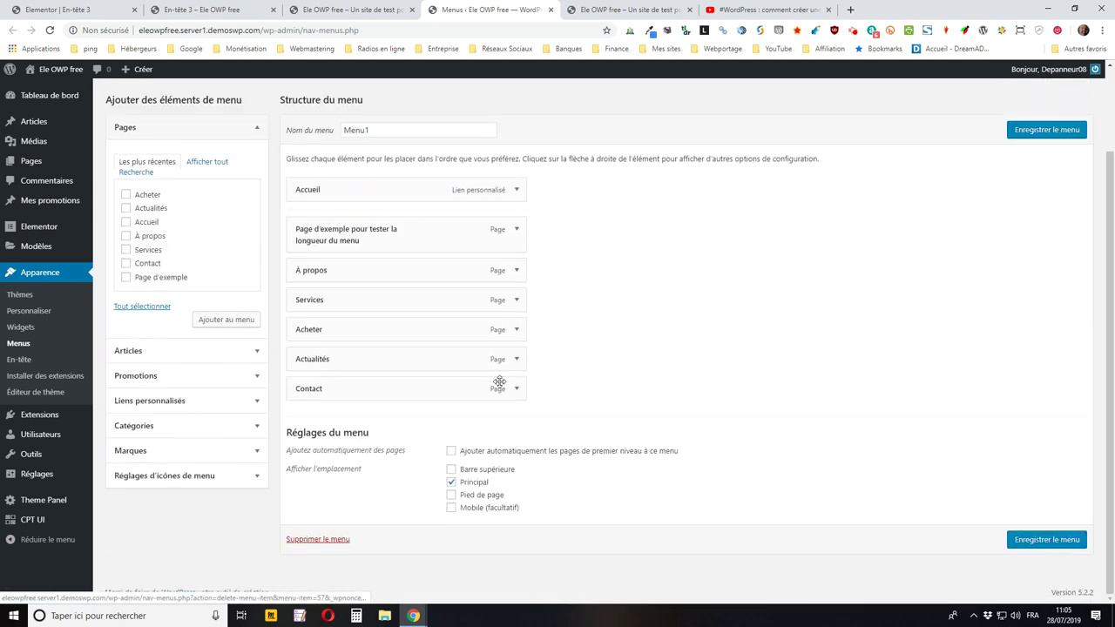
pyautogui.click(517, 228)
pyautogui.scroll(-1, 517, 228)
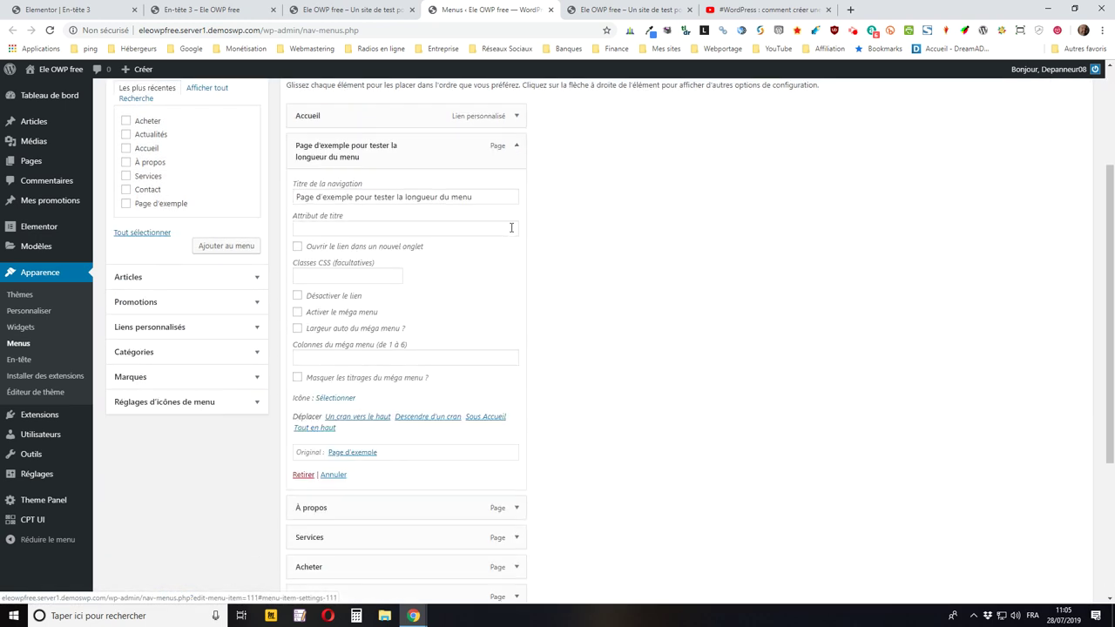
pyautogui.click(303, 475)
pyautogui.click(1059, 539)
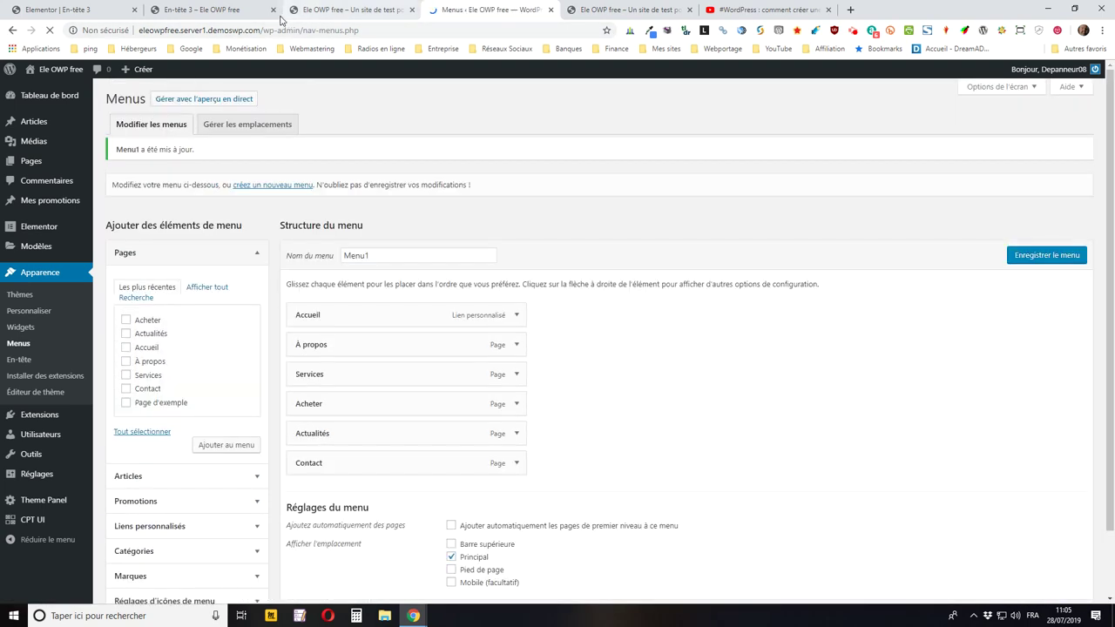
# Reload the En-tête 3 preview to check the shortened menu, and close the Menus page and the outdated front page.
pyautogui.click(253, 9)
pyautogui.click(51, 31)
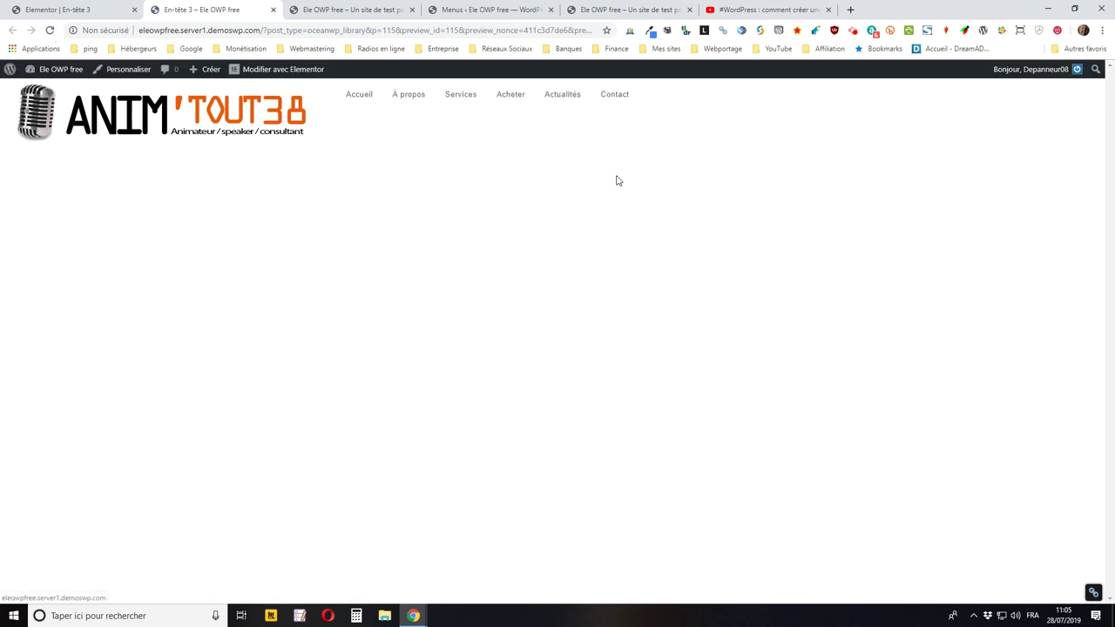
pyautogui.click(485, 14)
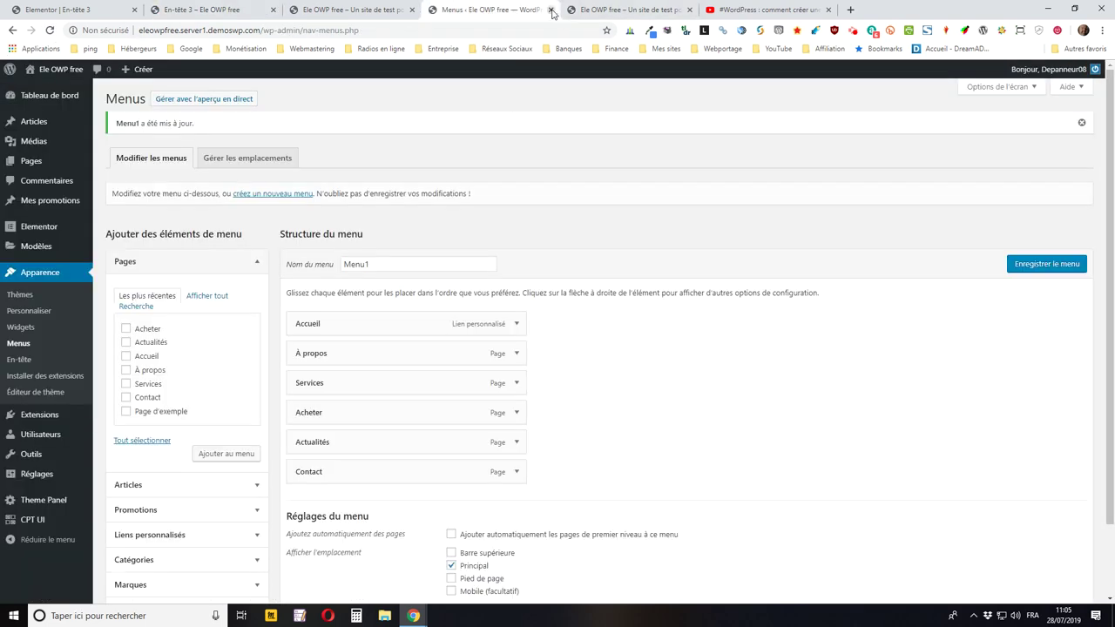
pyautogui.click(551, 10)
pyautogui.click(335, 9)
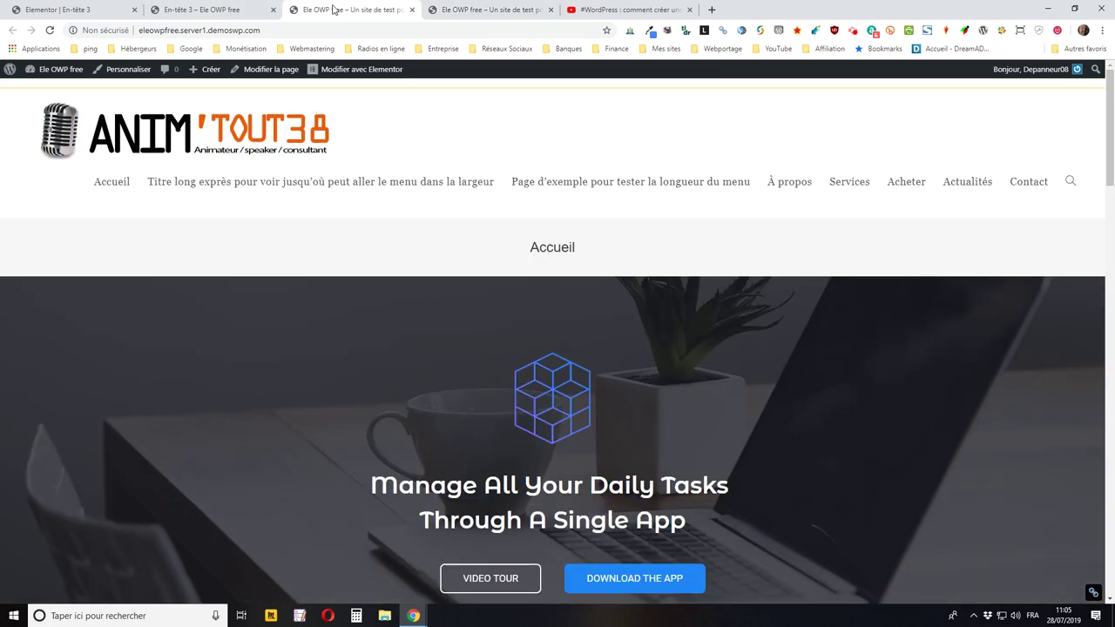
pyautogui.click(413, 10)
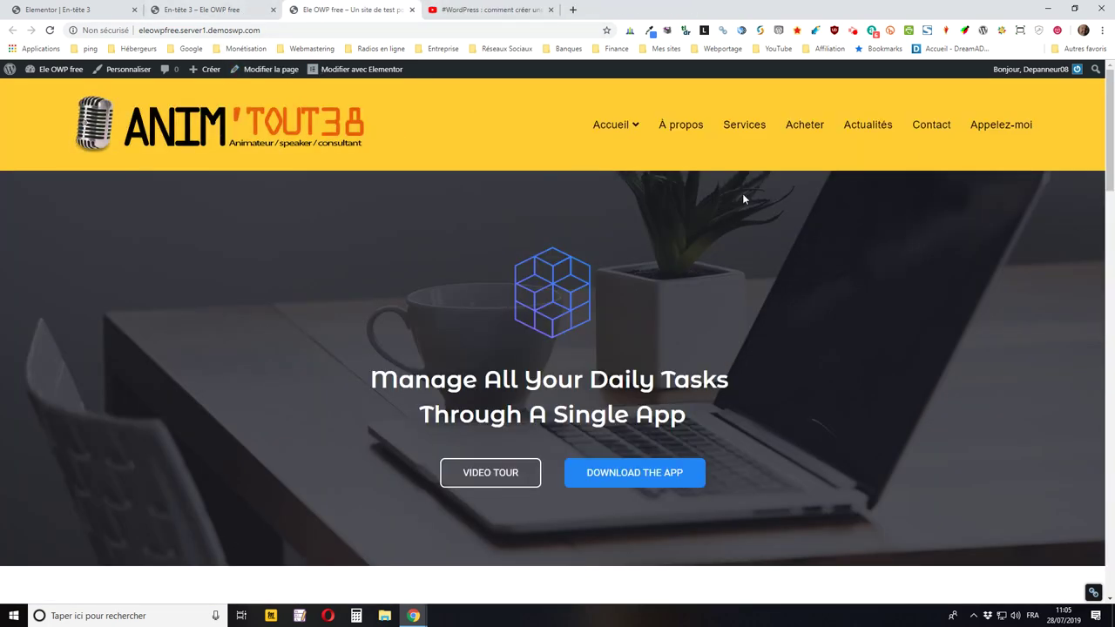
# Set the header section's vertical alignment to Milieu in the Elementor editor.
pyautogui.click(185, 12)
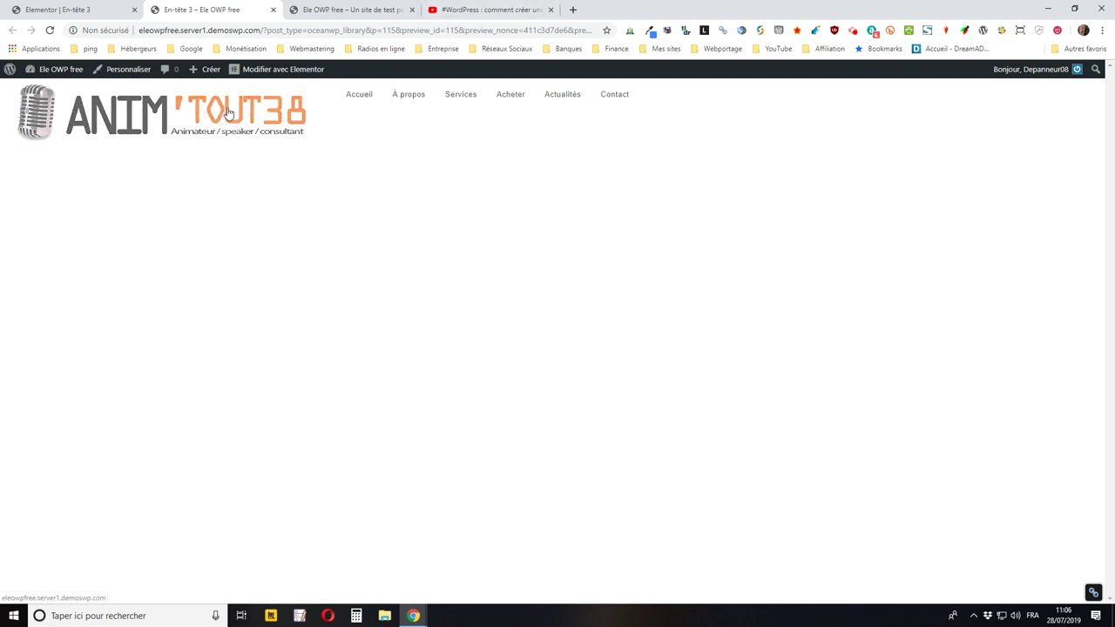
pyautogui.click(61, 9)
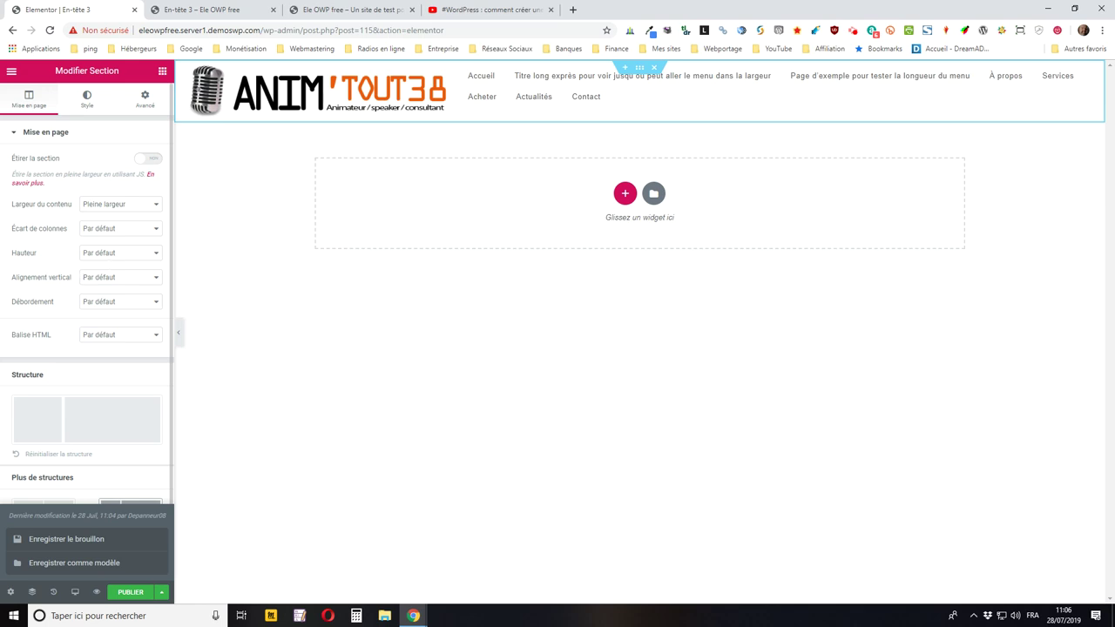
pyautogui.click(119, 278)
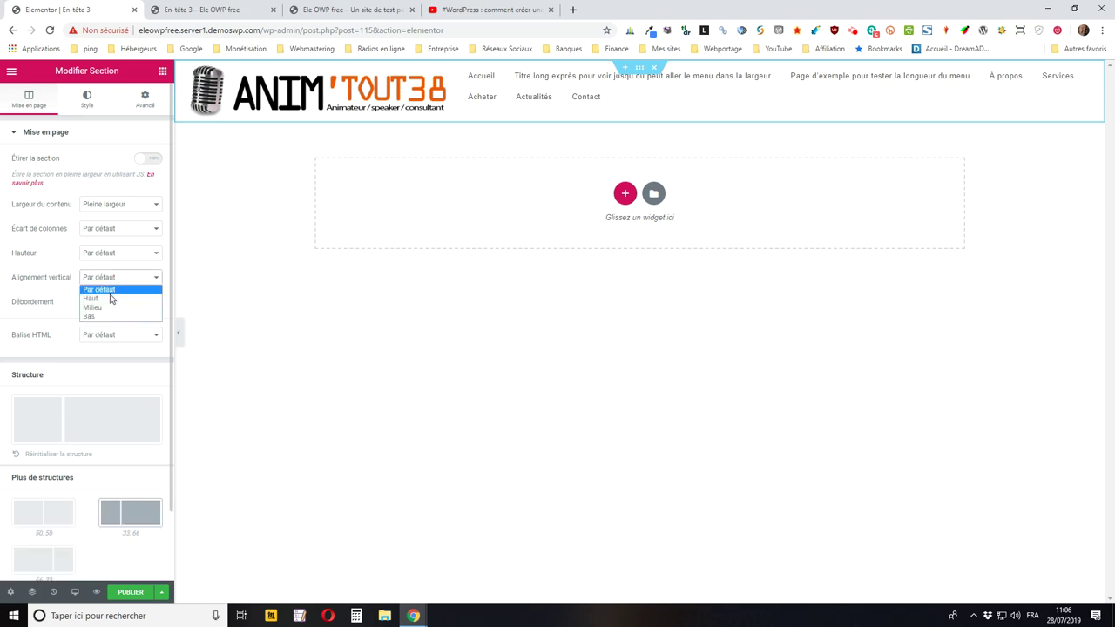
pyautogui.click(107, 309)
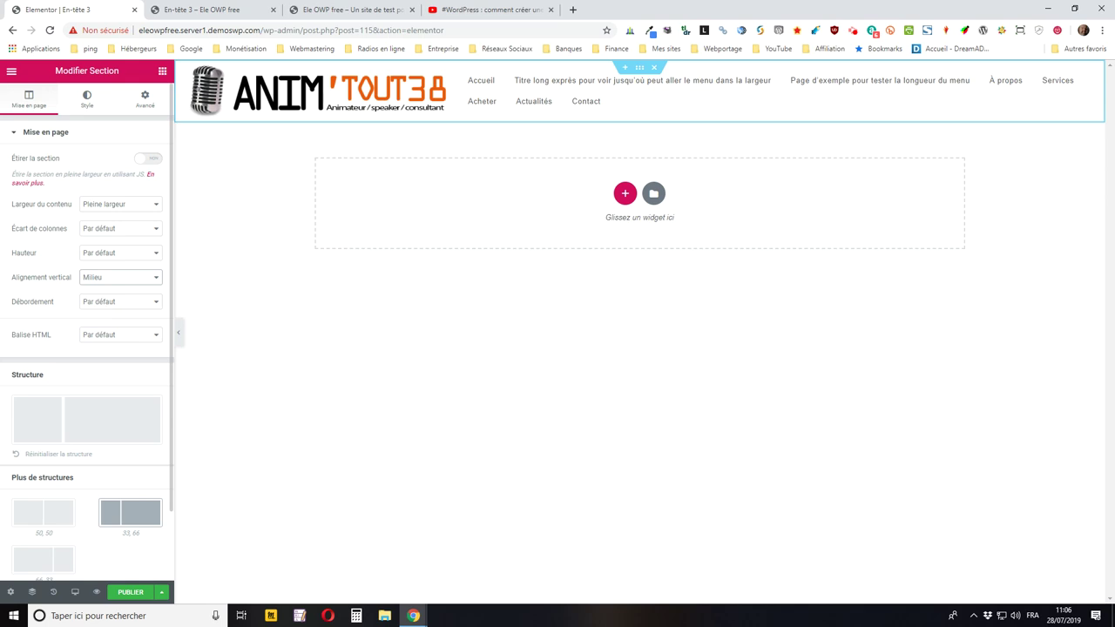
# Save the draft and compare the header preview with the yellow example header on the other front page.
pyautogui.click(161, 592)
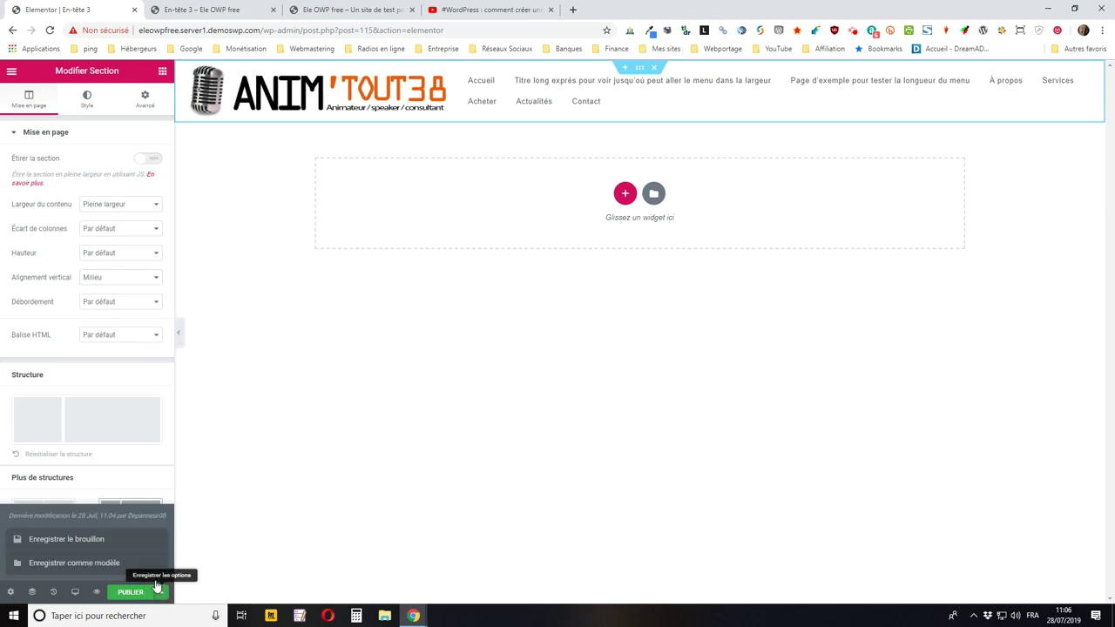
pyautogui.click(89, 547)
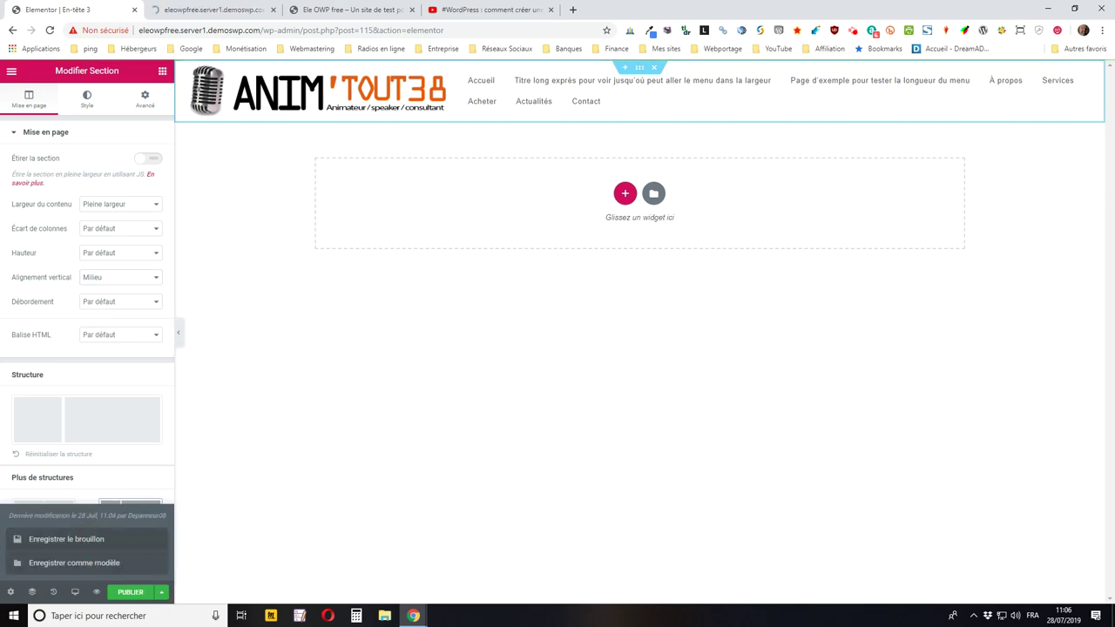
pyautogui.click(218, 9)
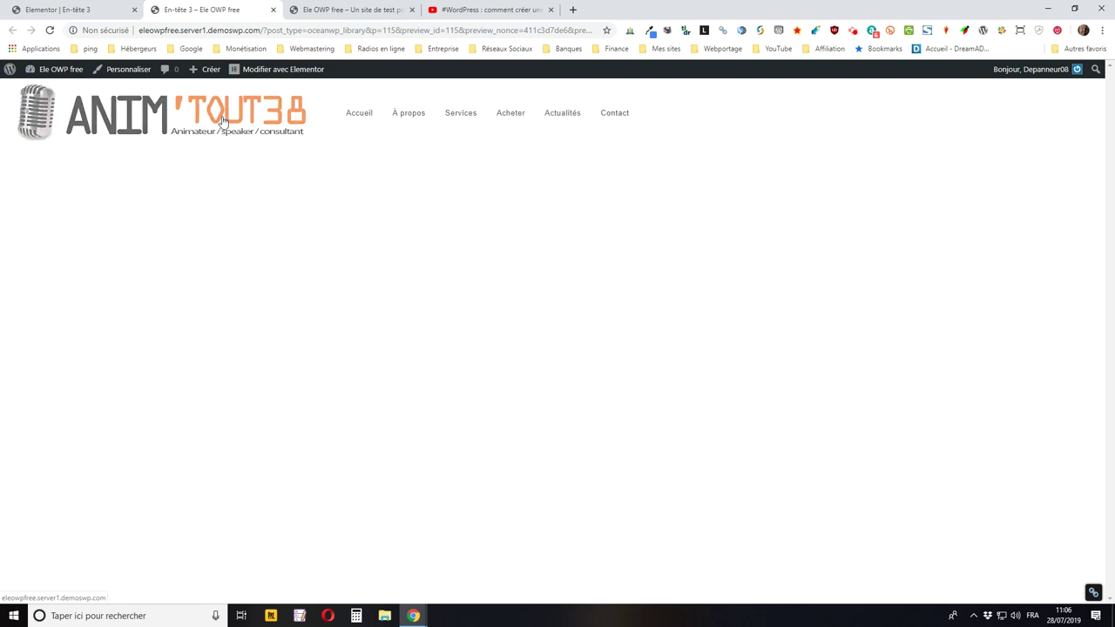
pyautogui.click(100, 10)
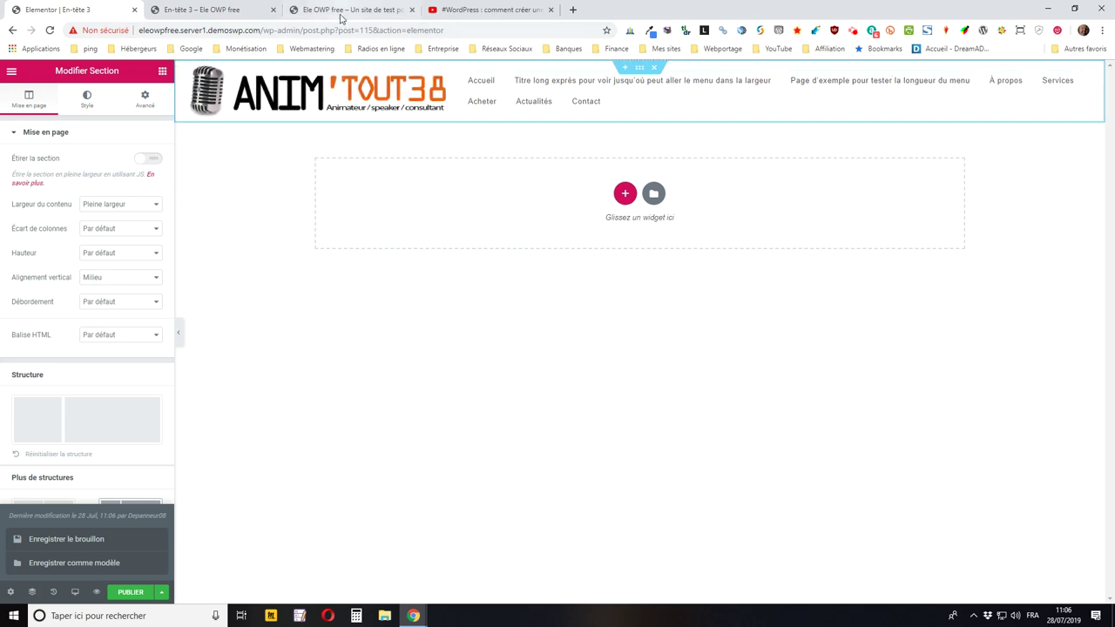
pyautogui.click(488, 10)
pyautogui.click(331, 9)
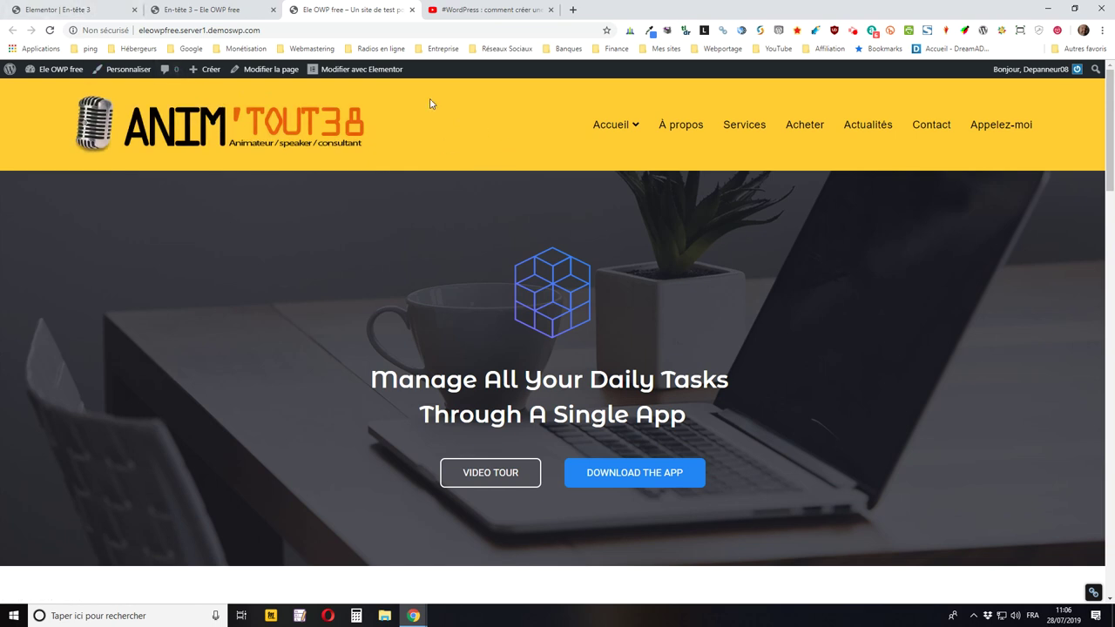
pyautogui.click(88, 10)
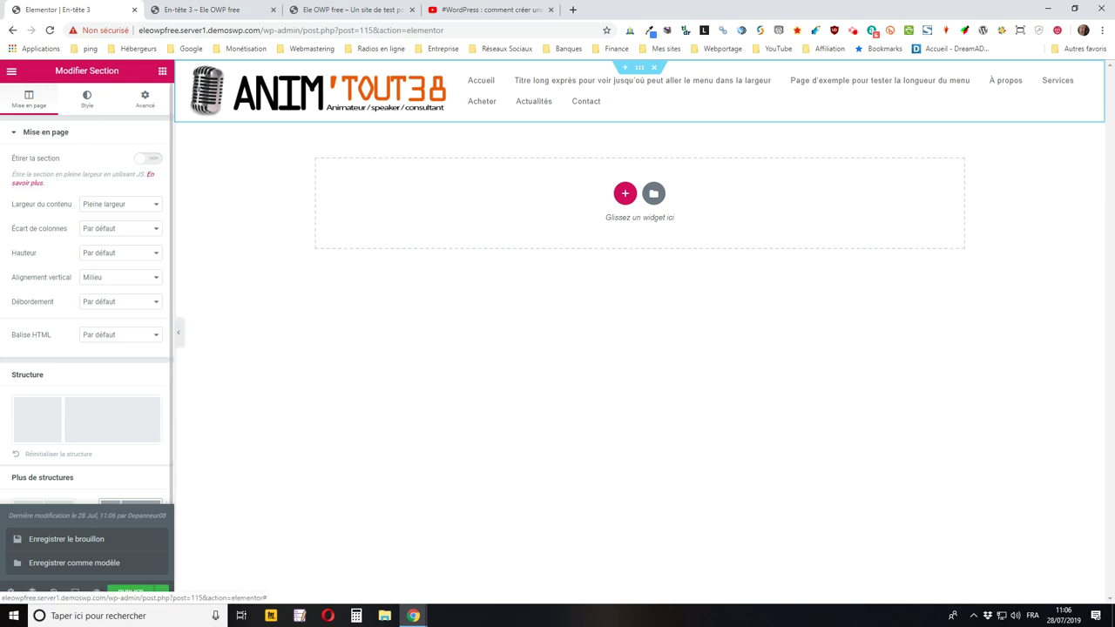
# Give the header section a plain background in the colour #ffcc33.
pyautogui.click(87, 98)
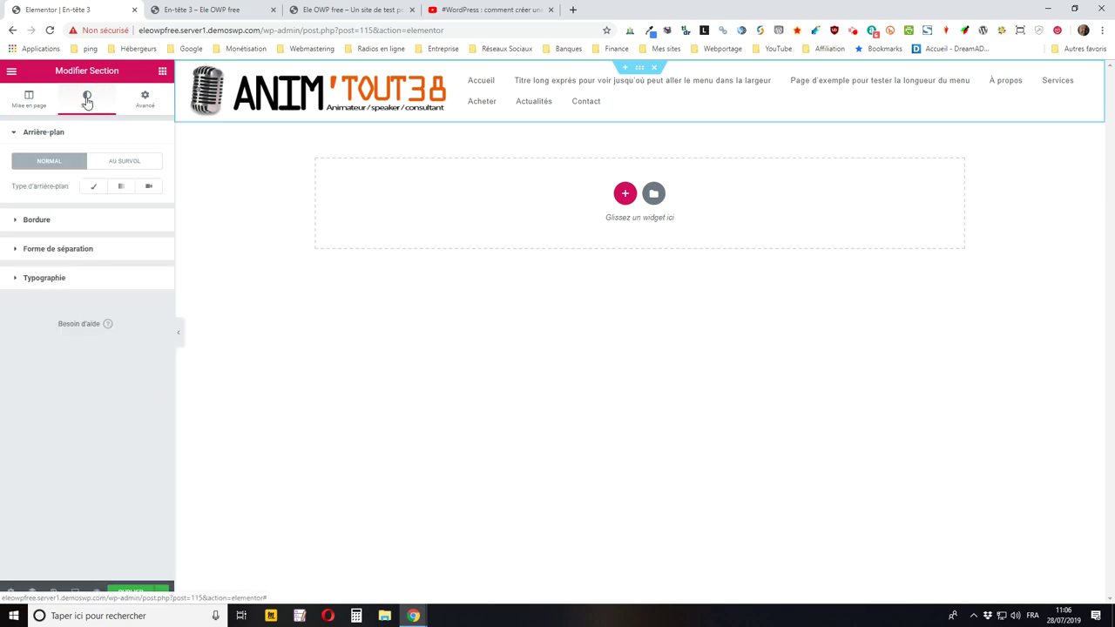
pyautogui.click(95, 189)
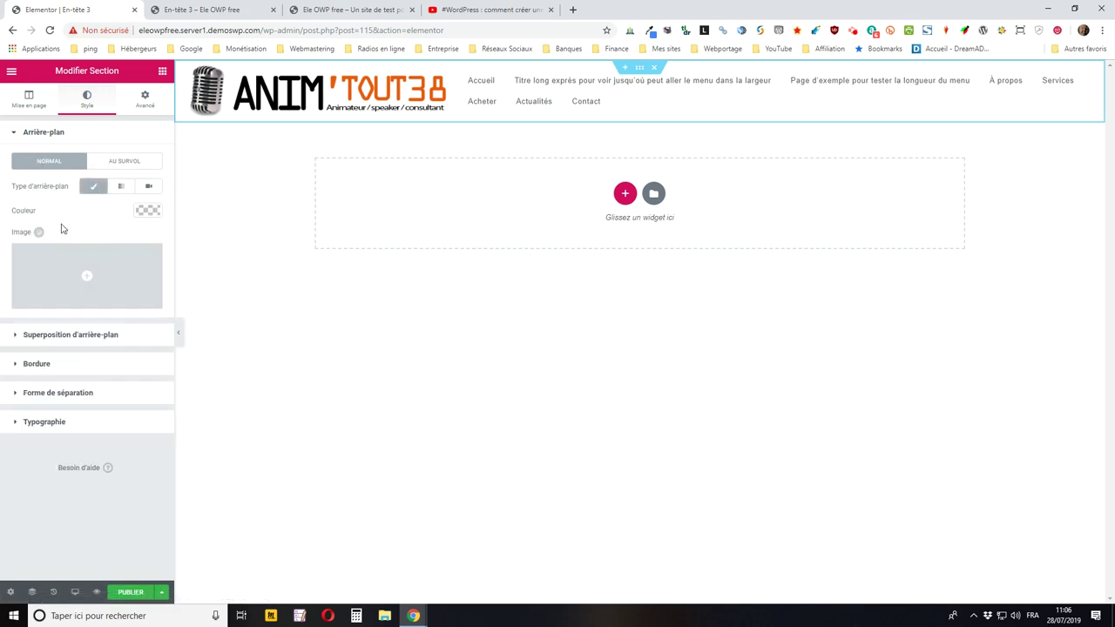
pyautogui.click(148, 214)
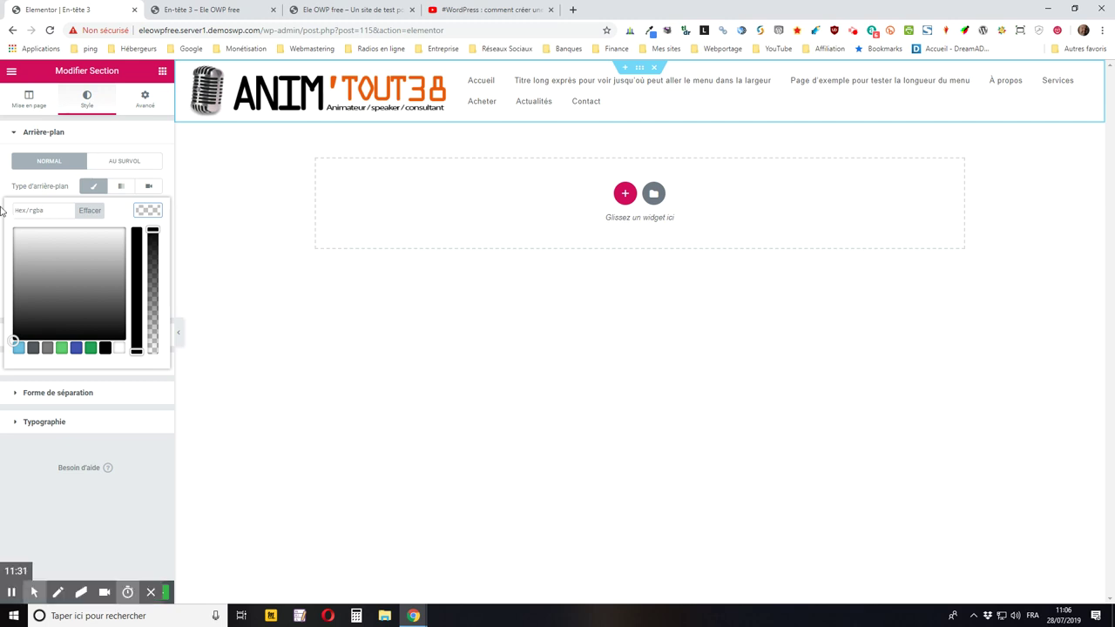
pyautogui.click(12, 595)
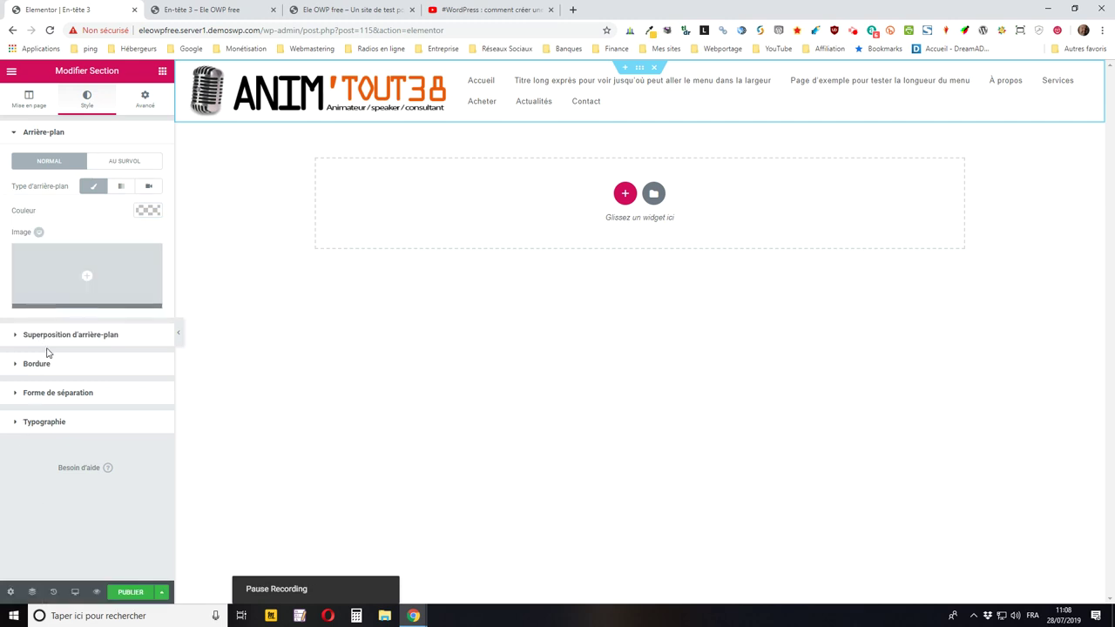
pyautogui.click(147, 214)
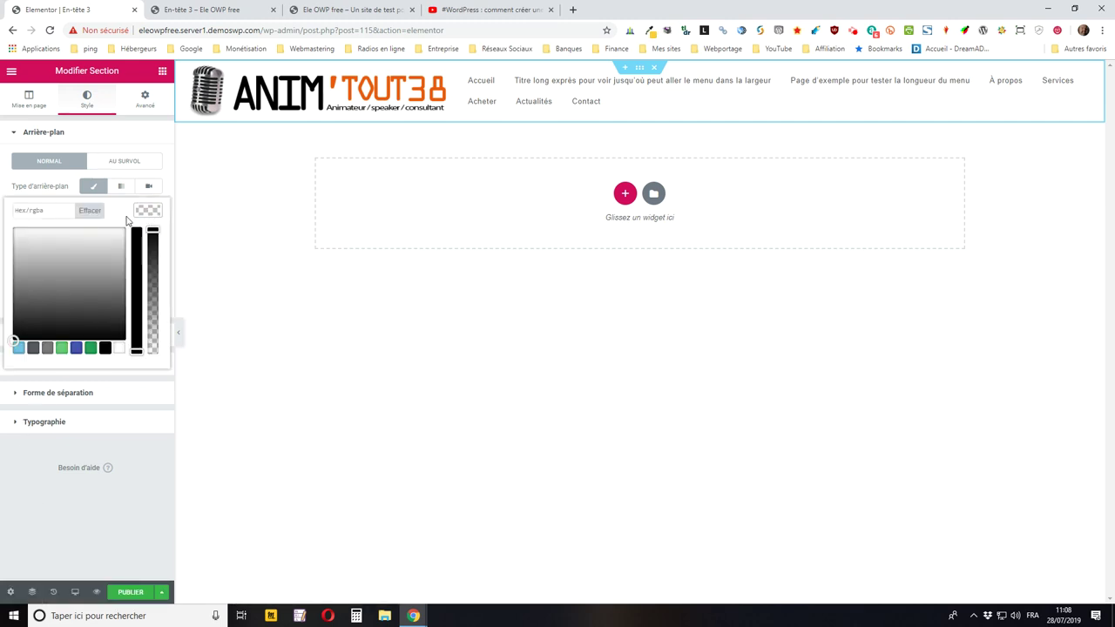
pyautogui.rightClick(56, 210)
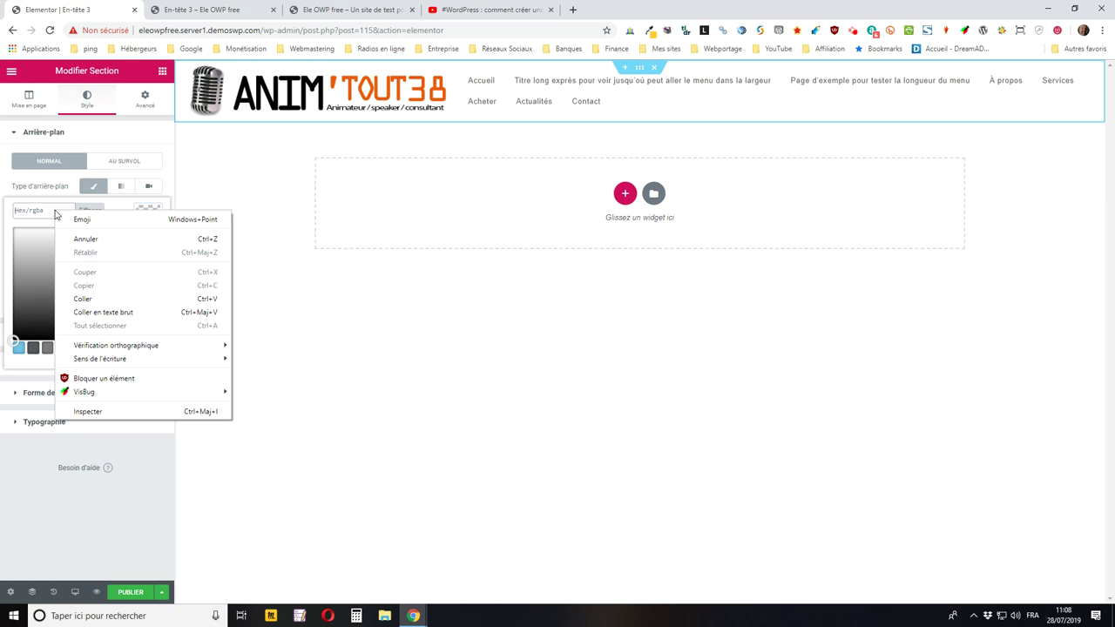
pyautogui.click(80, 299)
pyautogui.click(219, 230)
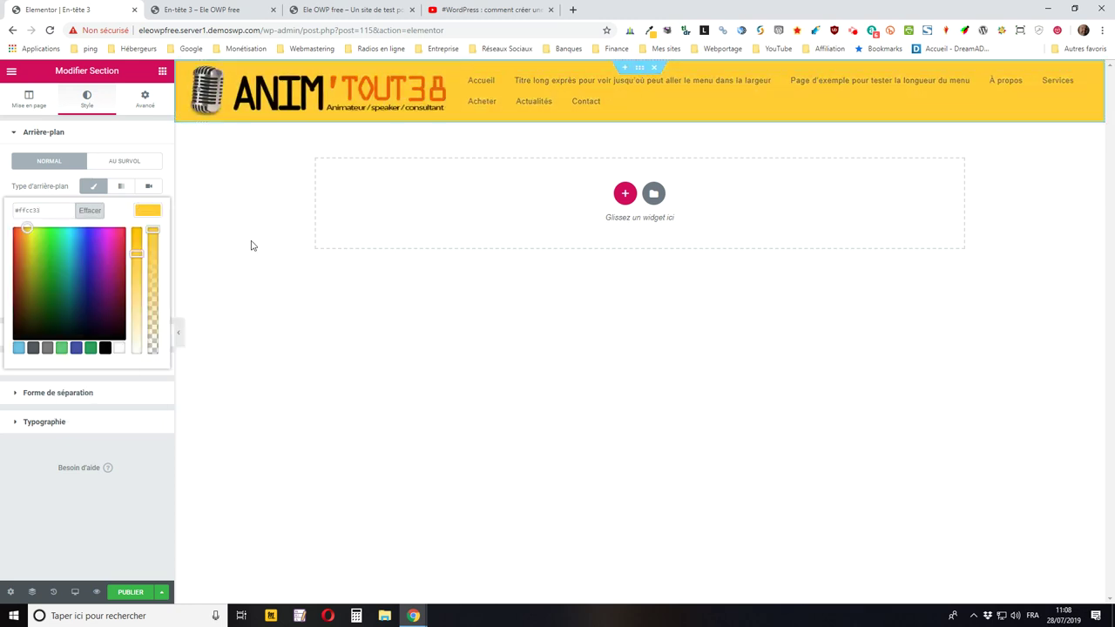
# Save the draft and reload the Elementor editor to refresh the menu in the header.
pyautogui.click(162, 592)
pyautogui.click(72, 543)
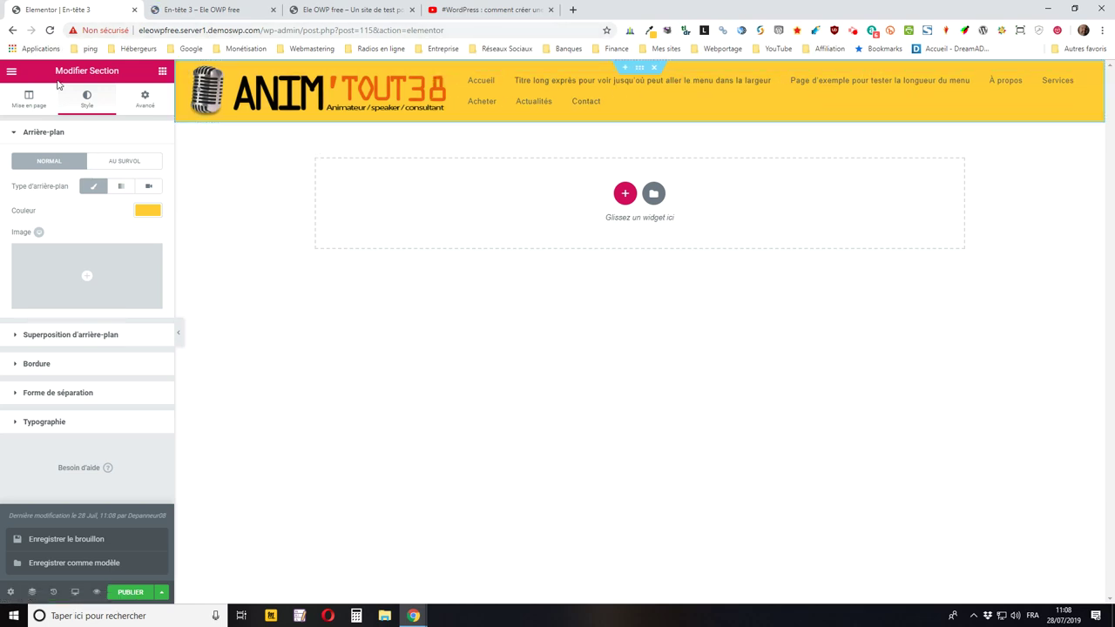
pyautogui.click(50, 29)
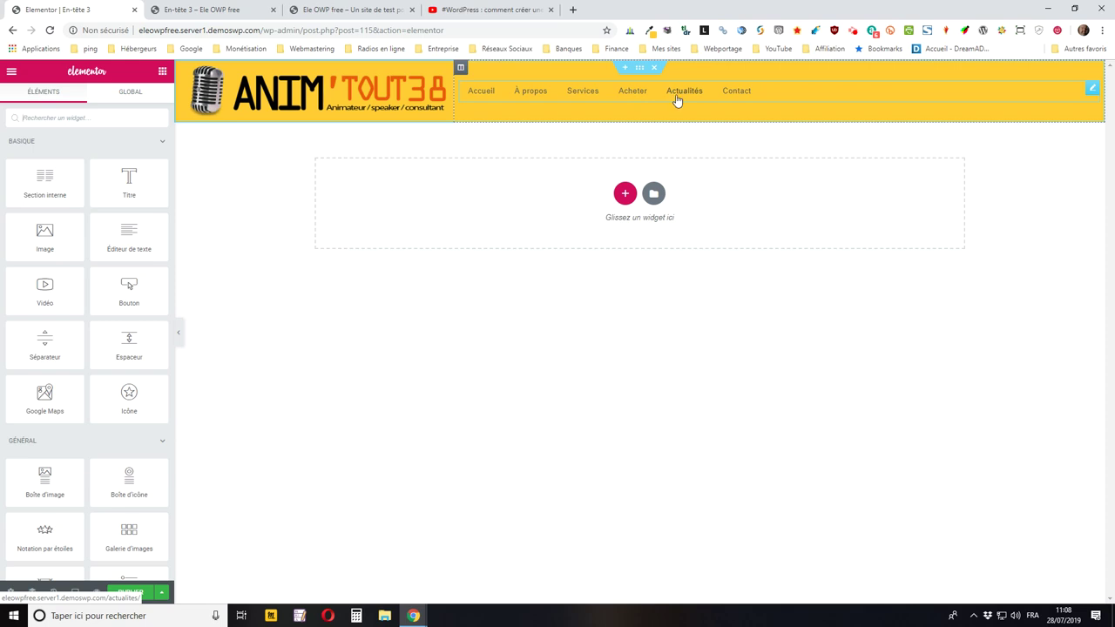
# Examine the content and advanced options of the Menu personnalisé widget in the header.
pyautogui.rightClick(1092, 91)
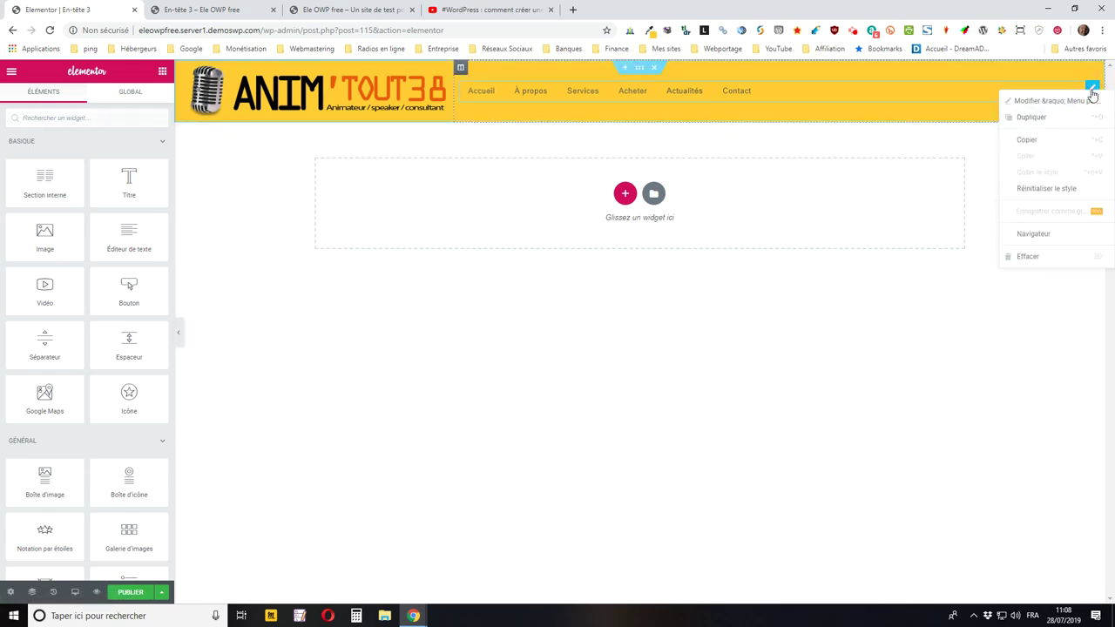
pyautogui.click(1041, 102)
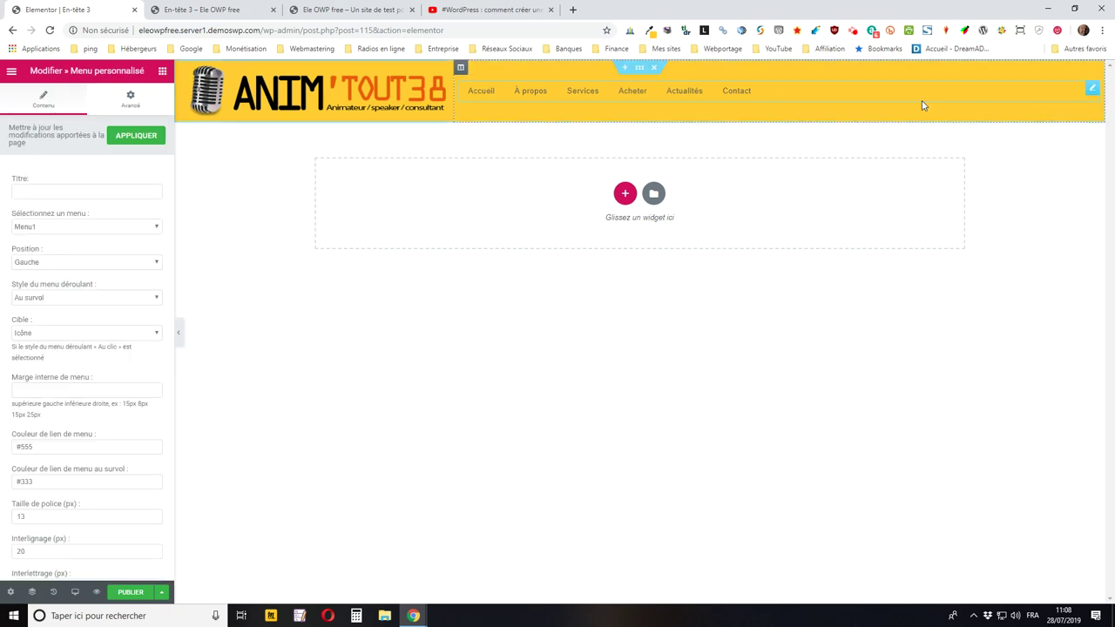
pyautogui.scroll(-3, 137, 183)
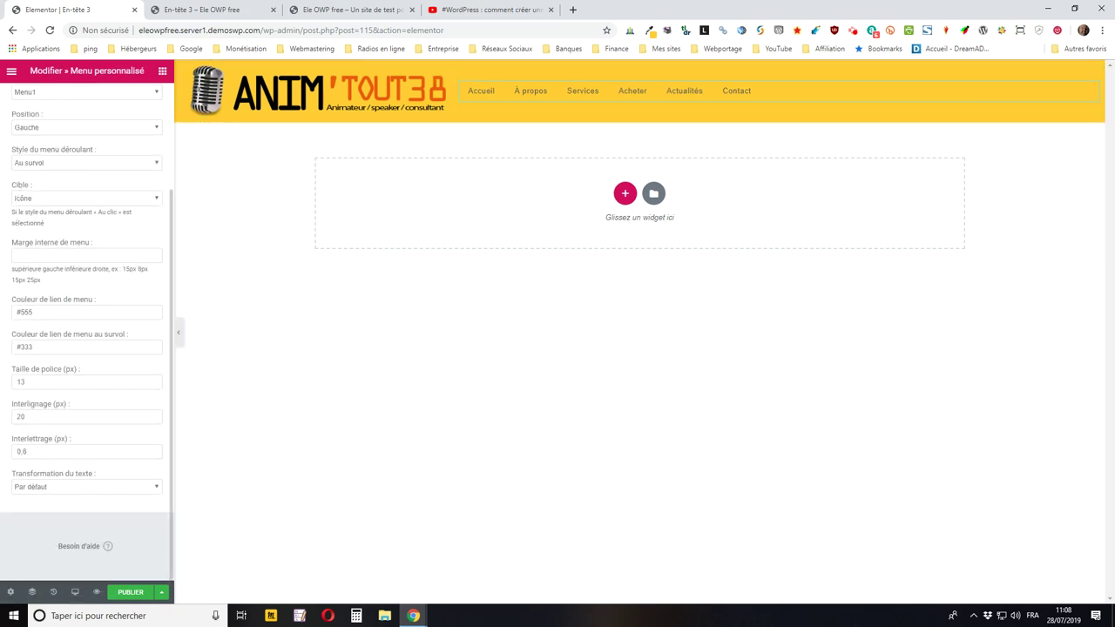
pyautogui.scroll(3, 154, 167)
pyautogui.click(141, 111)
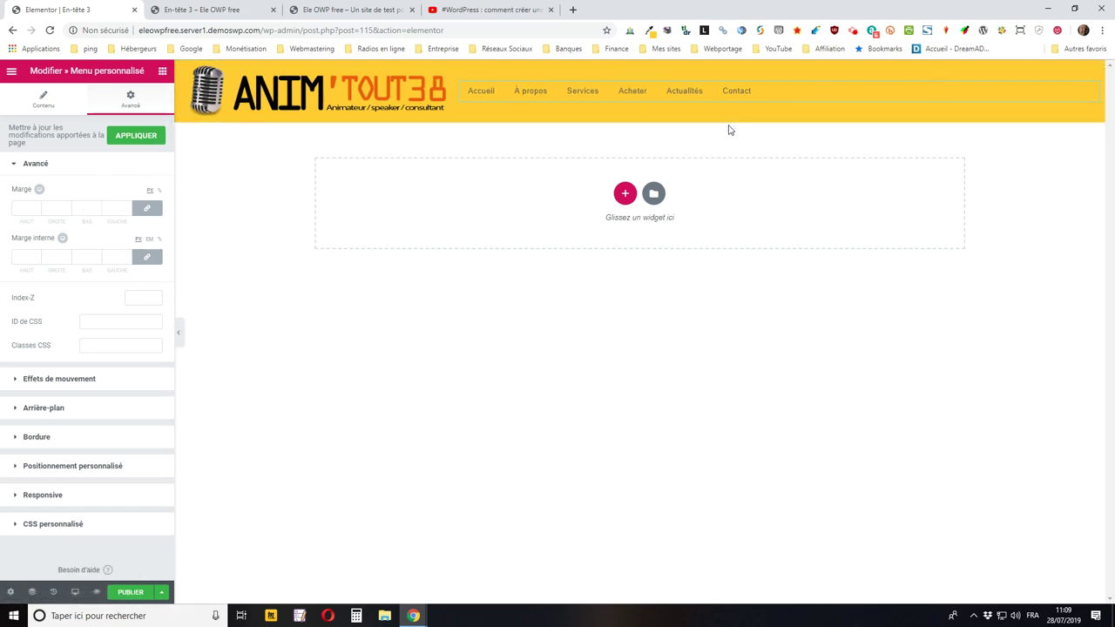
pyautogui.scroll(-1, 37, 263)
pyautogui.scroll(1, 37, 257)
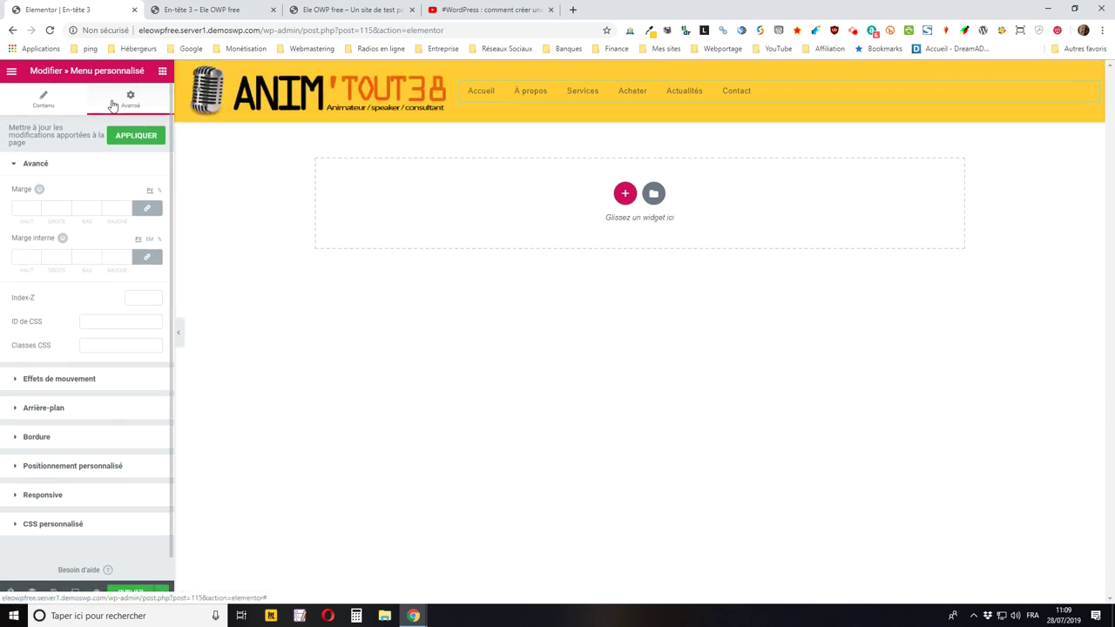
pyautogui.click(39, 102)
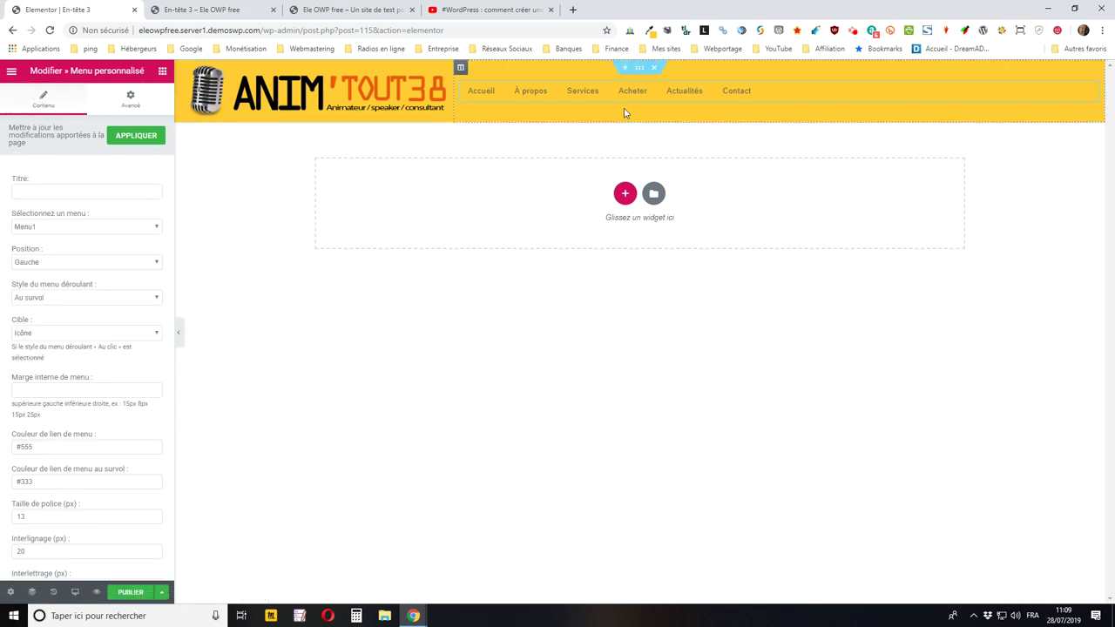
# Examine the layout alignment, style and advanced options of the header column that holds the menu.
pyautogui.click(461, 68)
pyautogui.rightClick(462, 69)
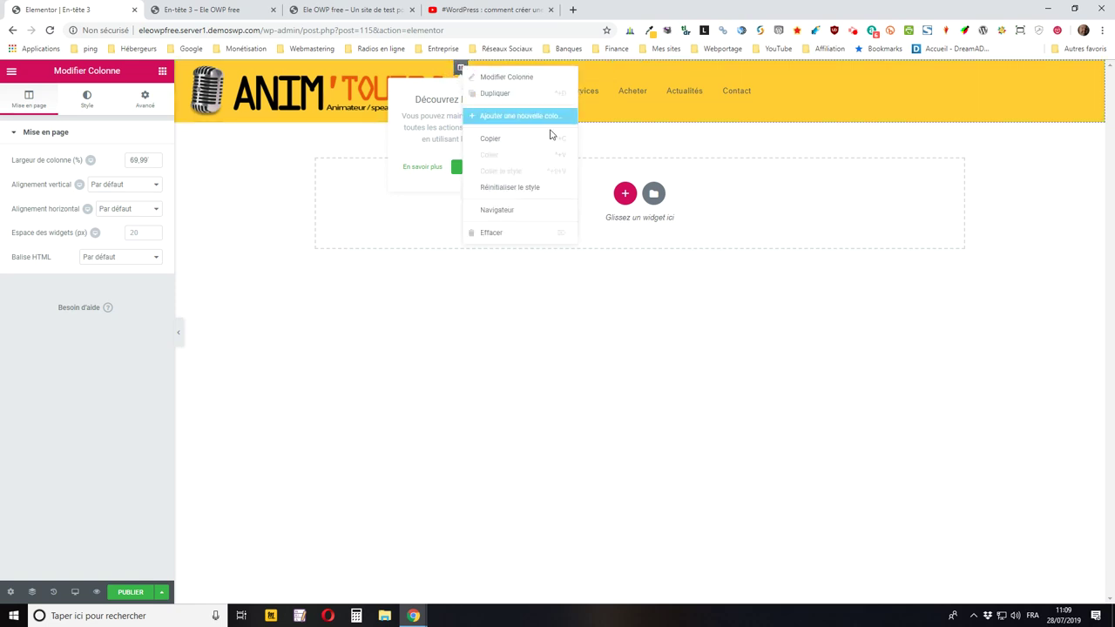
pyautogui.click(503, 78)
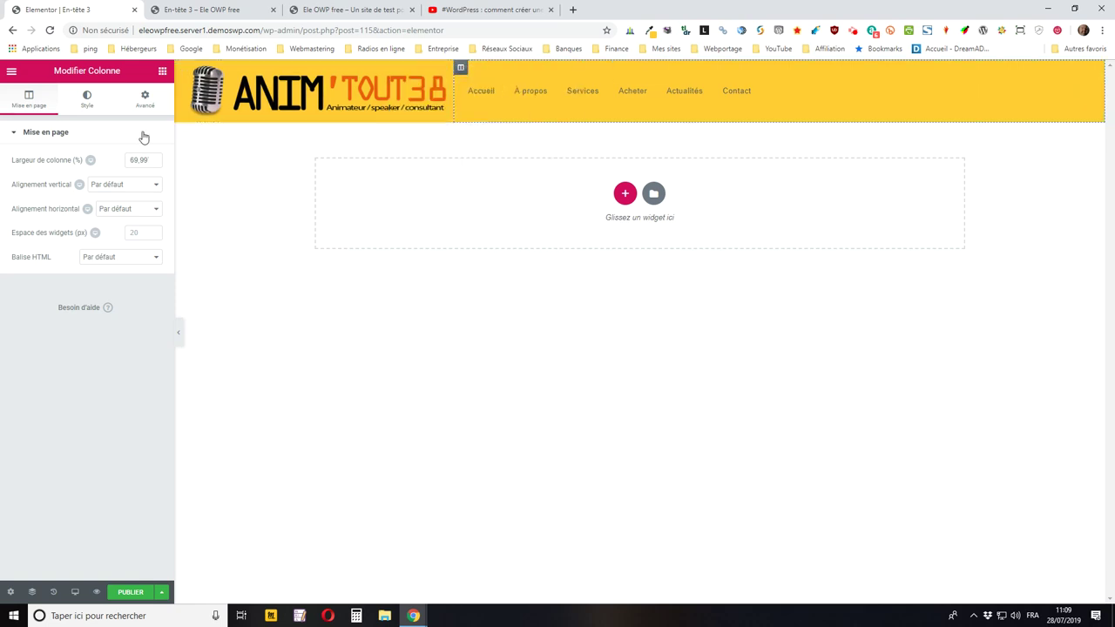
pyautogui.click(90, 105)
pyautogui.click(39, 105)
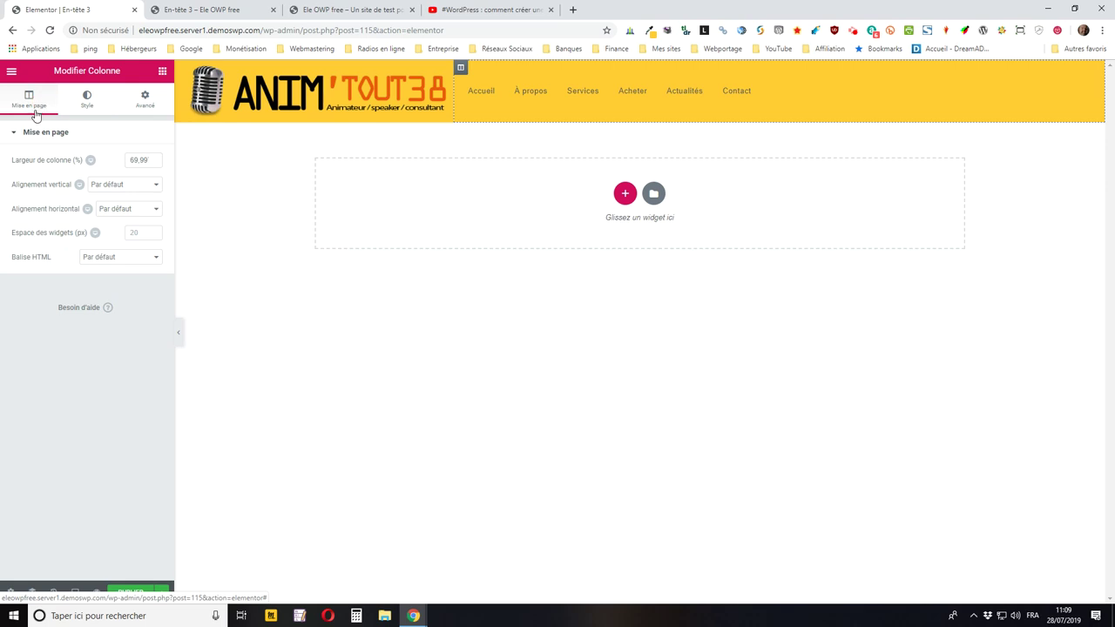
pyautogui.click(115, 213)
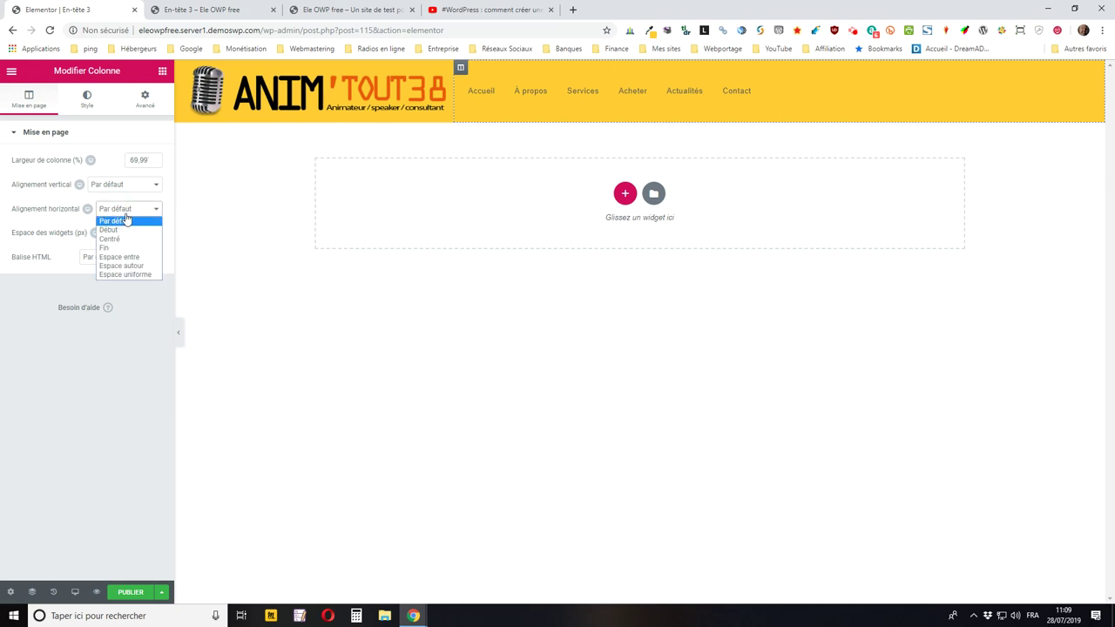
pyautogui.click(126, 221)
pyautogui.click(133, 185)
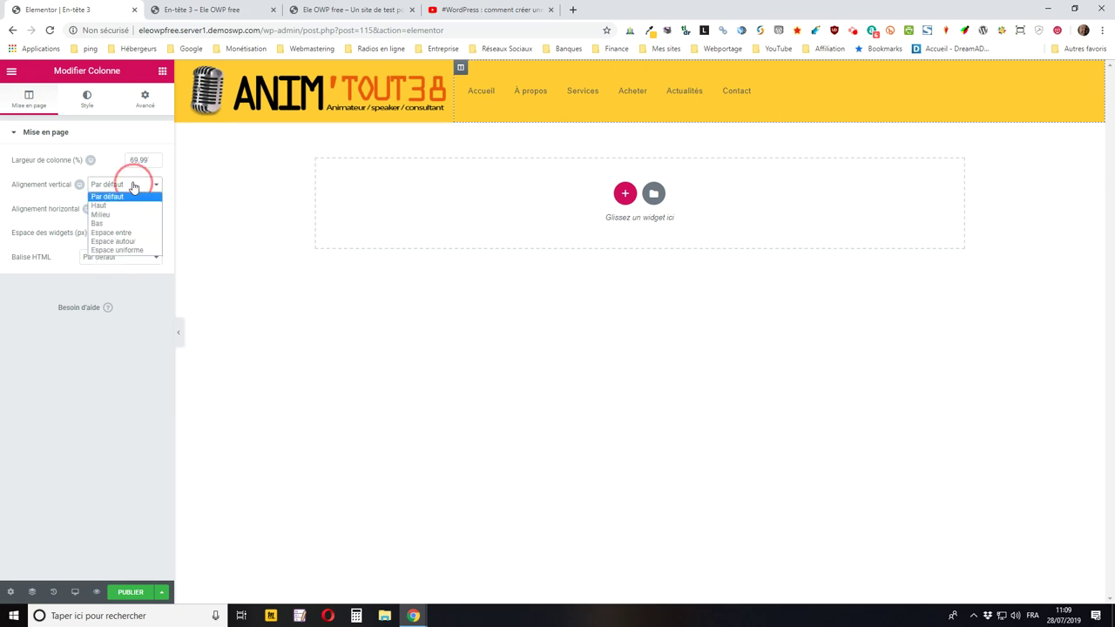
pyautogui.click(131, 185)
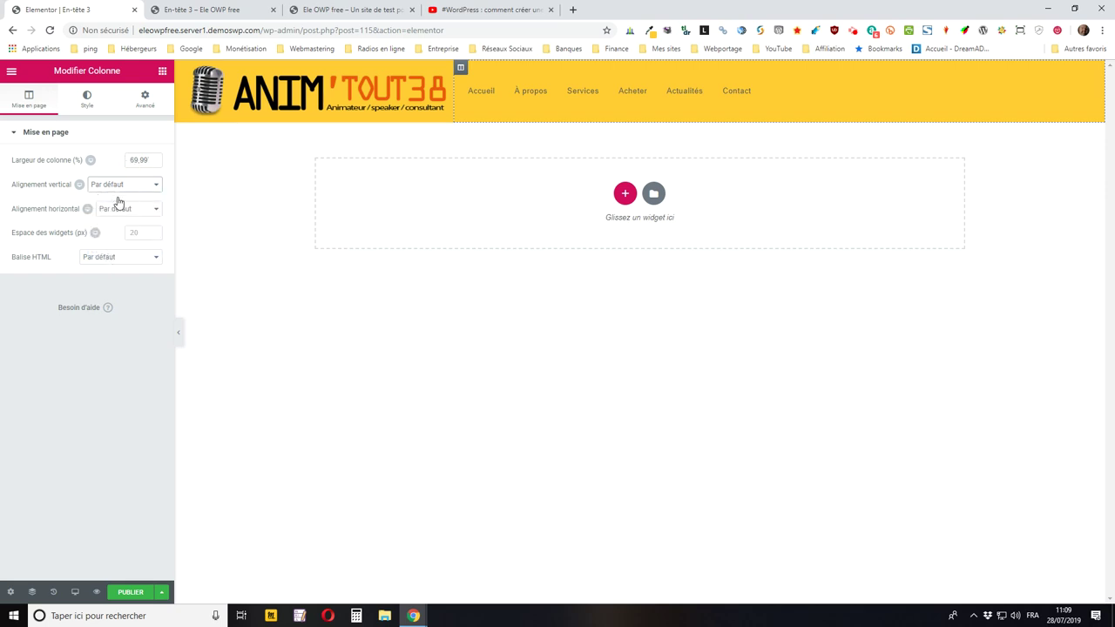
pyautogui.click(87, 98)
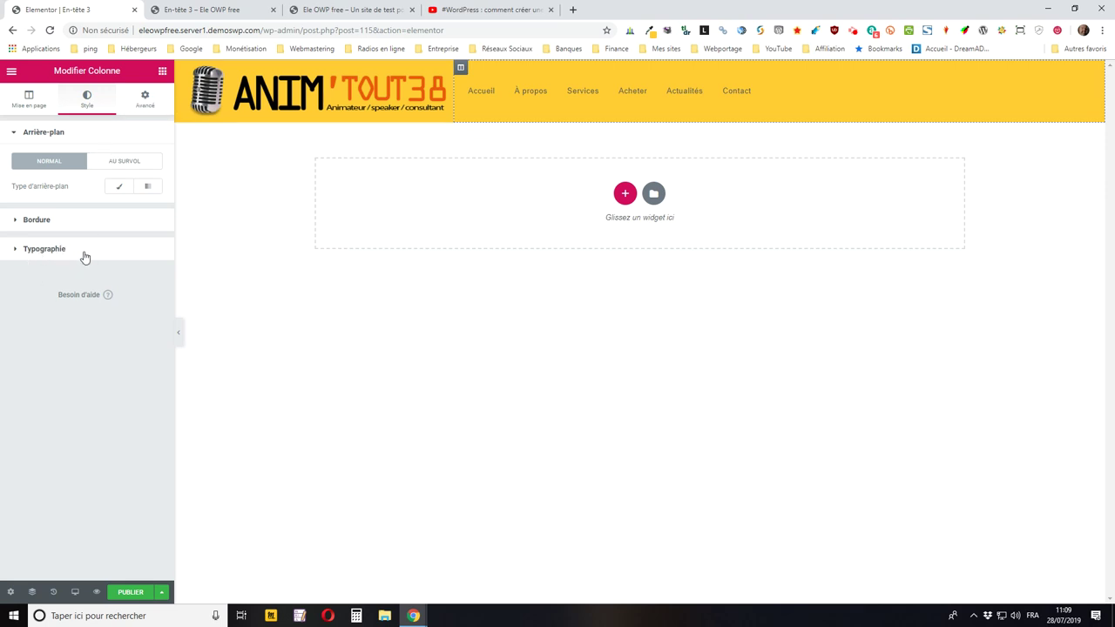
pyautogui.click(147, 105)
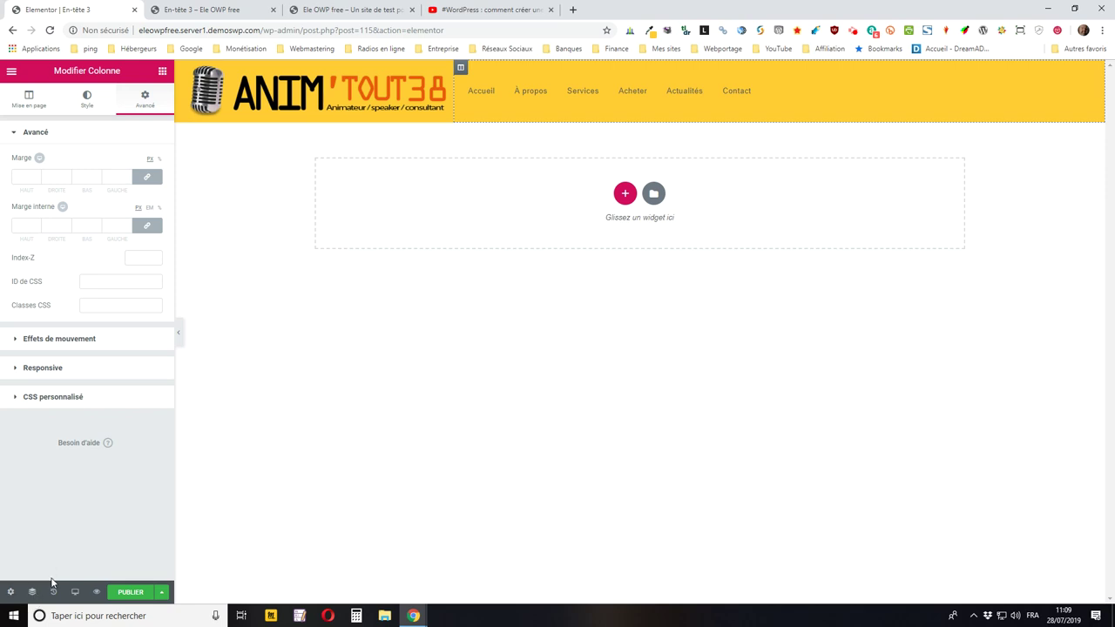
pyautogui.moveTo(51, 582)
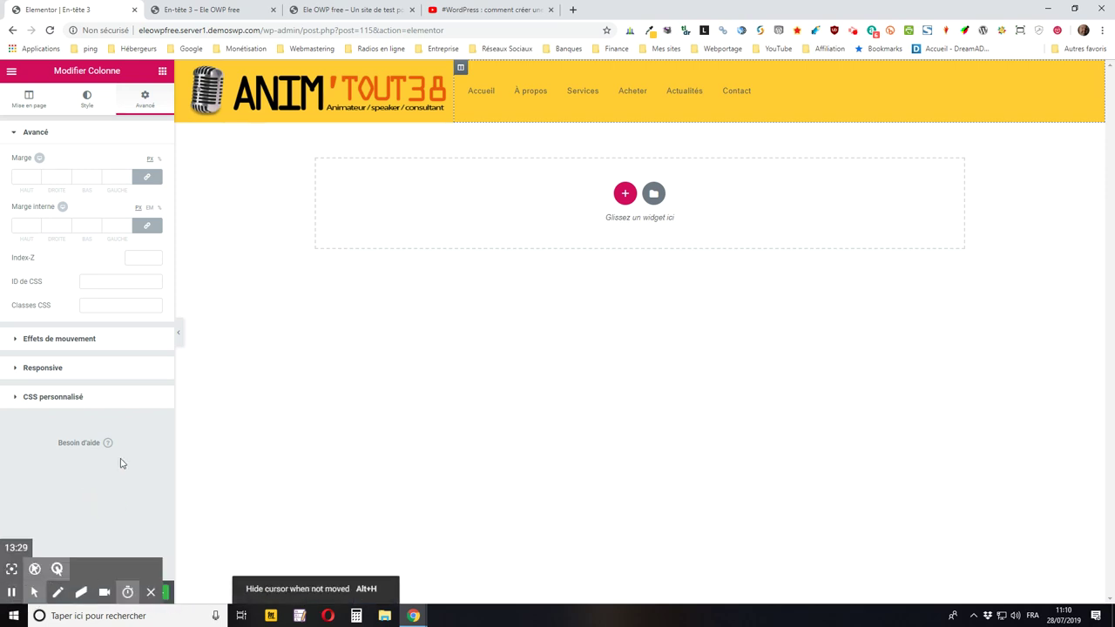
# Align the menu column's text to the right and compare the result with the example header on the other front page.
pyautogui.click(87, 97)
pyautogui.click(76, 250)
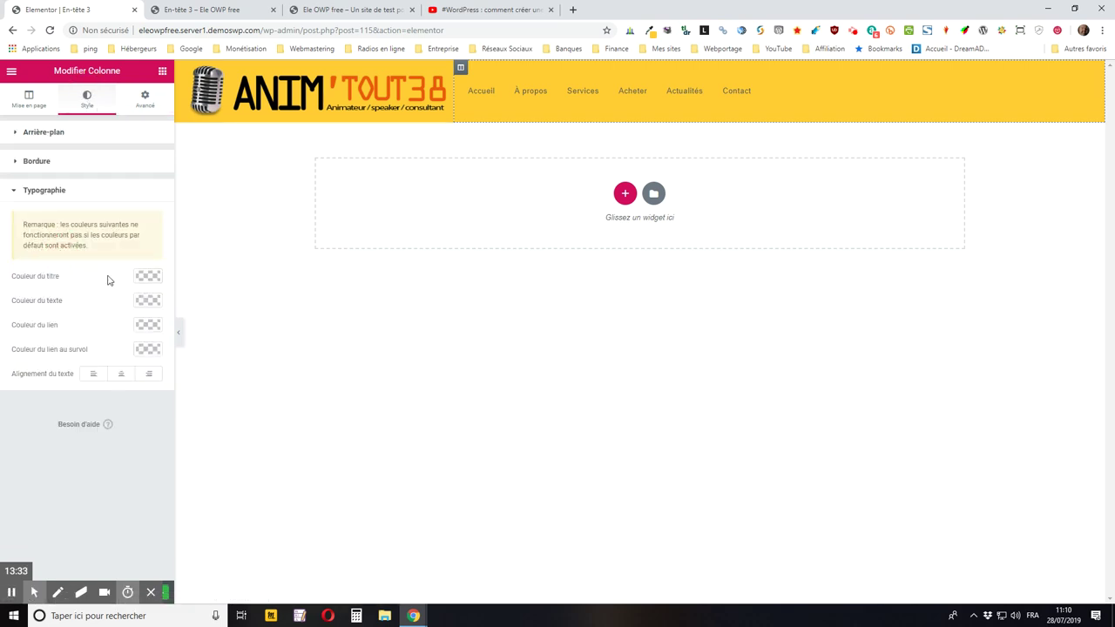
pyautogui.click(151, 376)
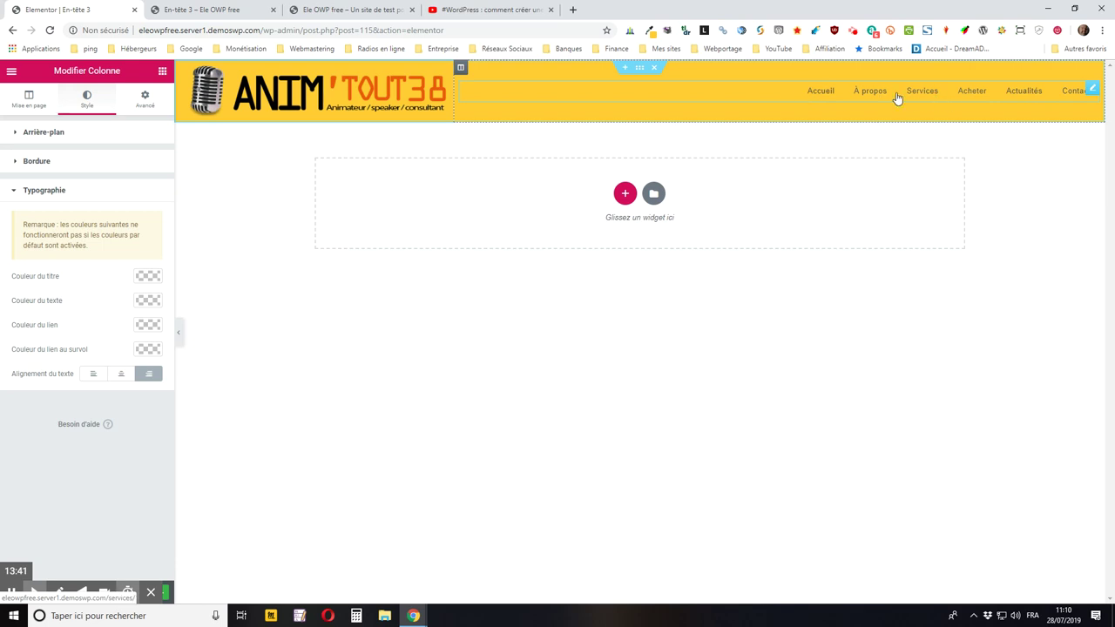
pyautogui.click(294, 18)
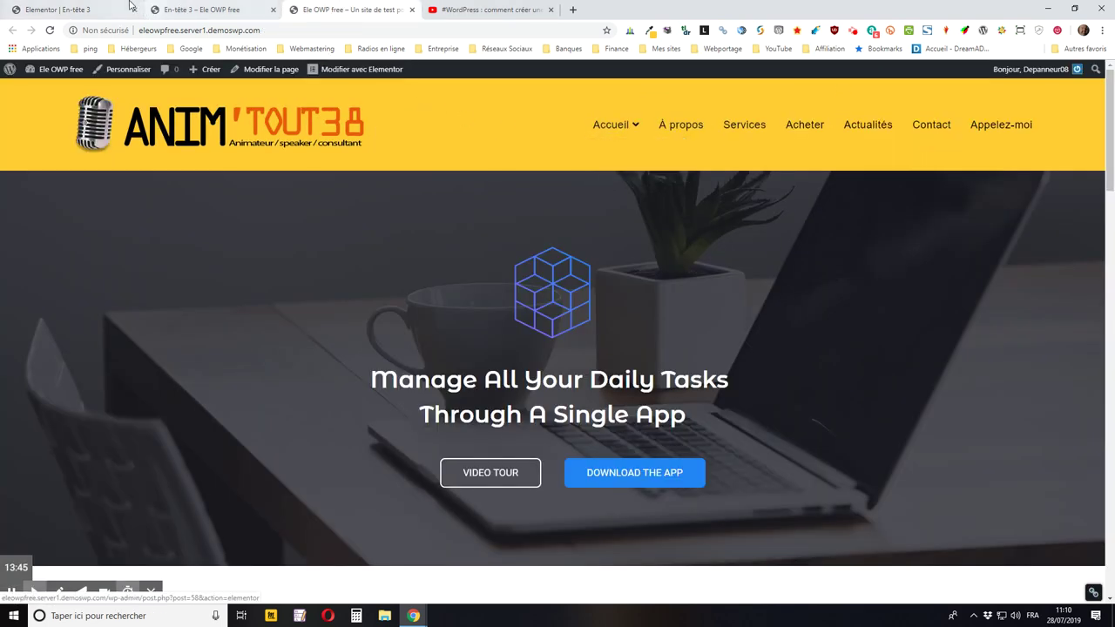
pyautogui.click(100, 16)
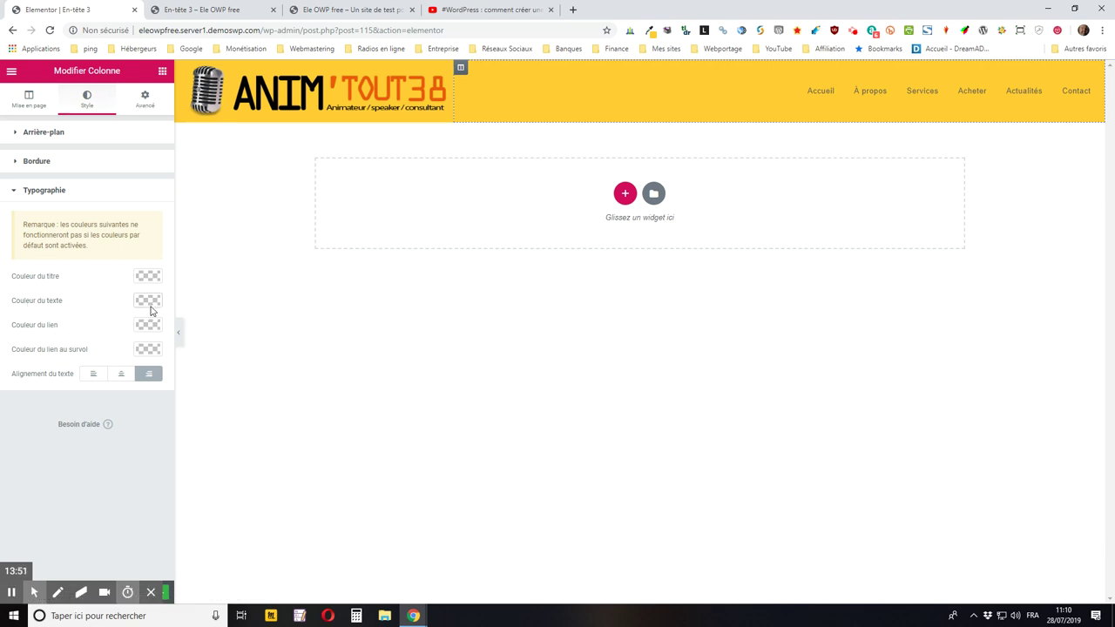
# Set both the text colour and the link colour of the menu column to white.
pyautogui.click(153, 303)
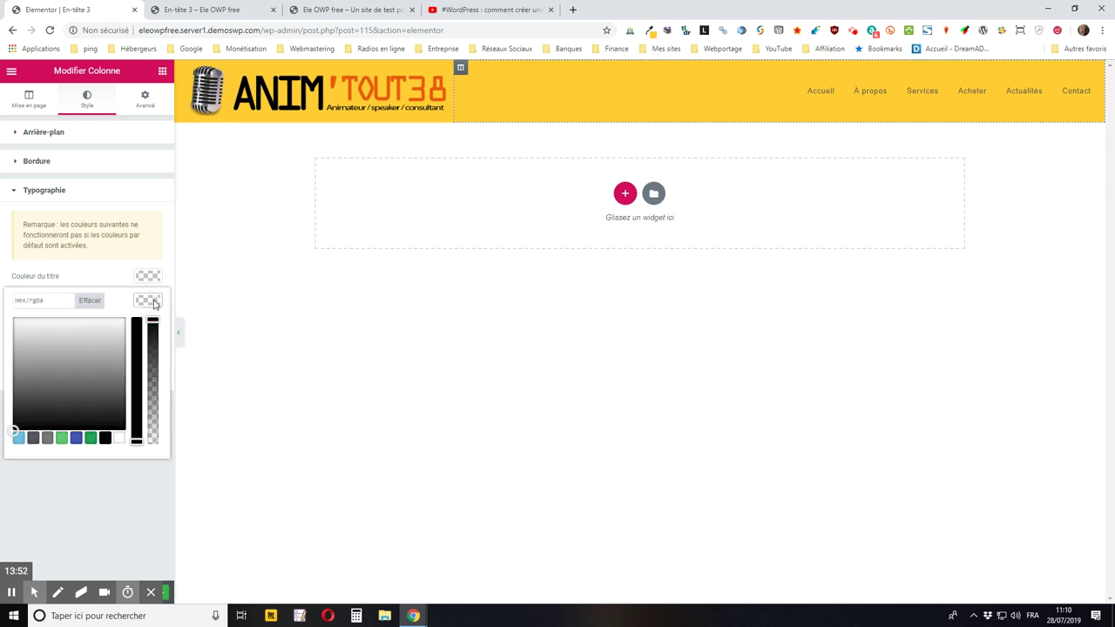
pyautogui.click(118, 439)
pyautogui.click(99, 277)
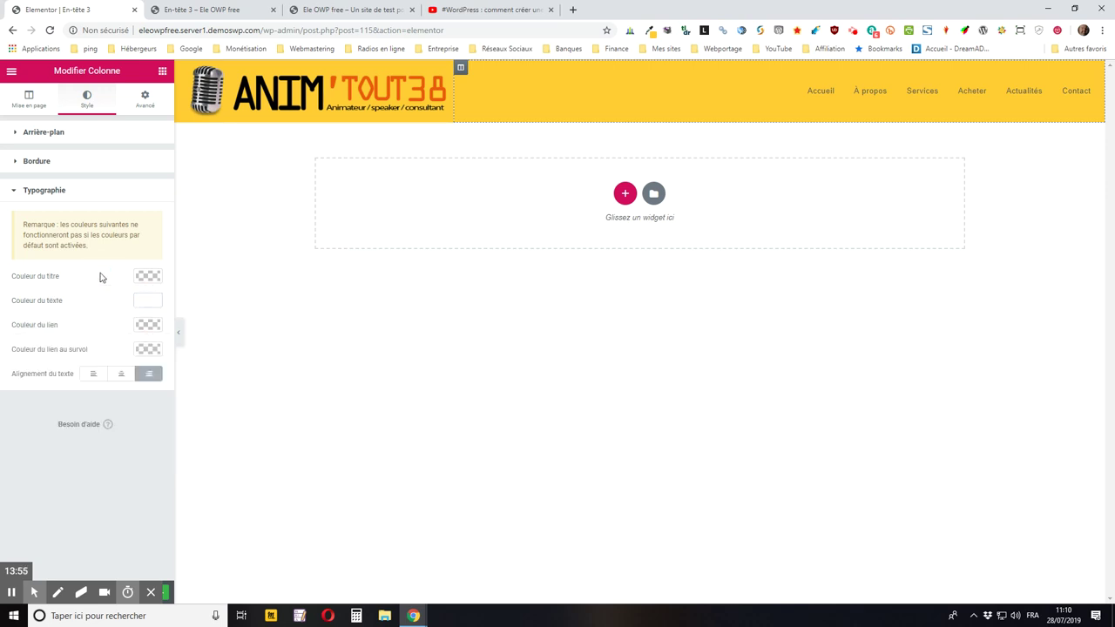
pyautogui.click(149, 326)
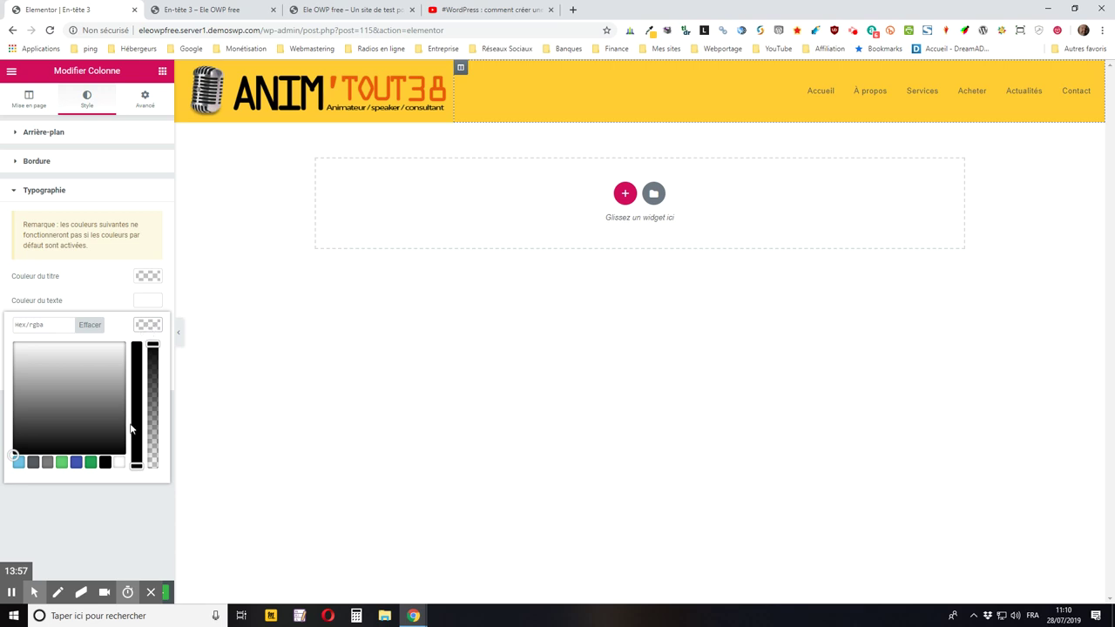
pyautogui.click(119, 463)
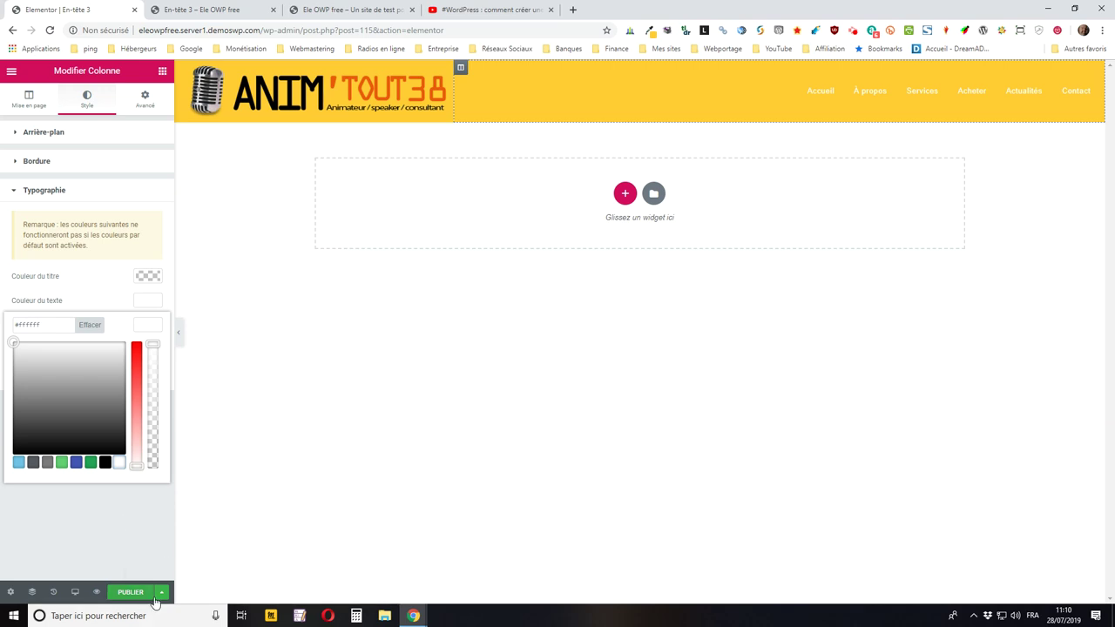
# Save the draft, close the old header preview and open a fresh one to check the menu, returning to the editor.
pyautogui.click(161, 591)
pyautogui.click(93, 540)
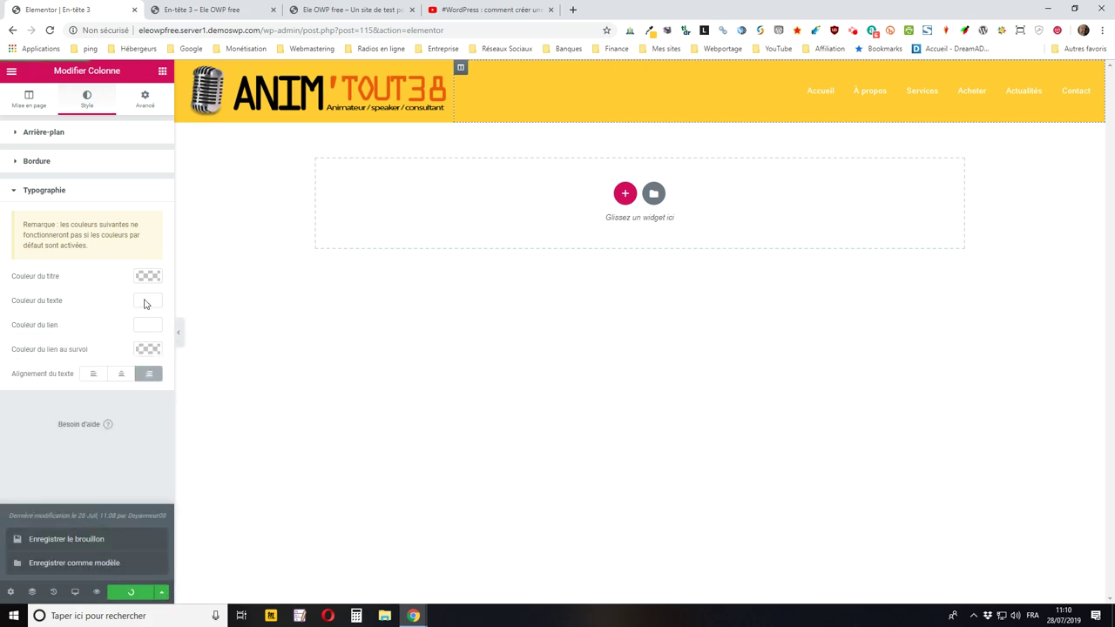
pyautogui.click(230, 10)
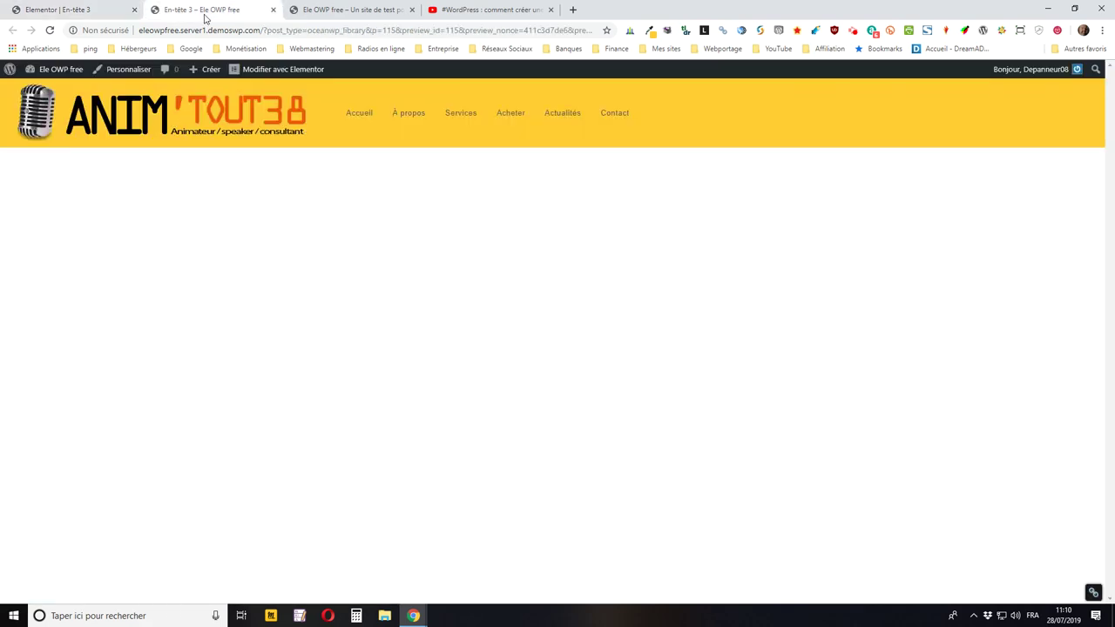
pyautogui.click(73, 12)
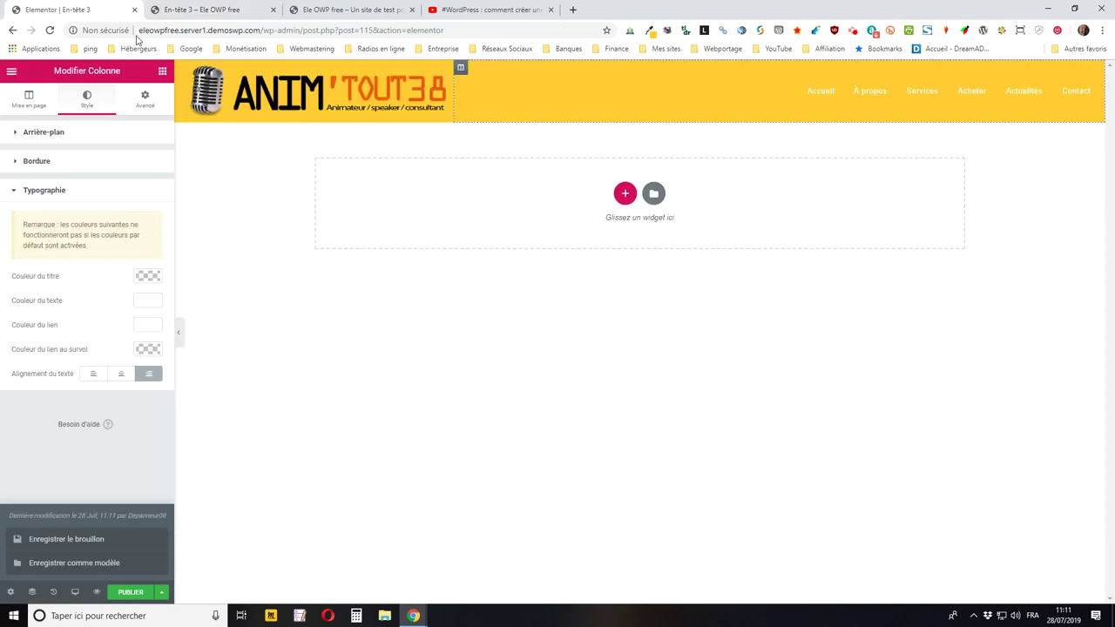
pyautogui.click(272, 10)
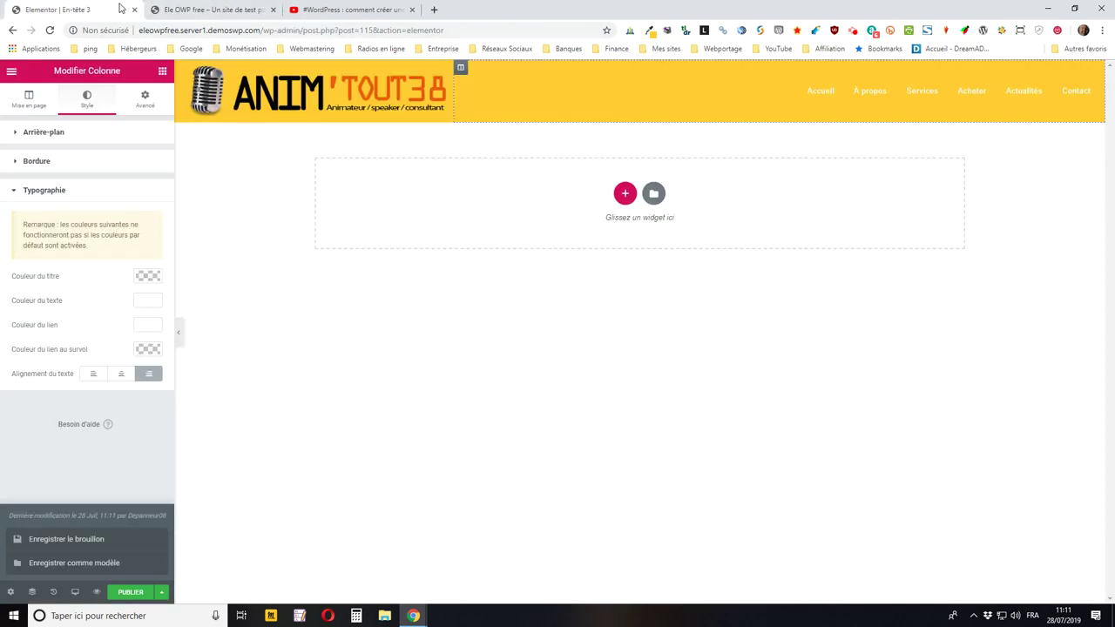
pyautogui.click(97, 592)
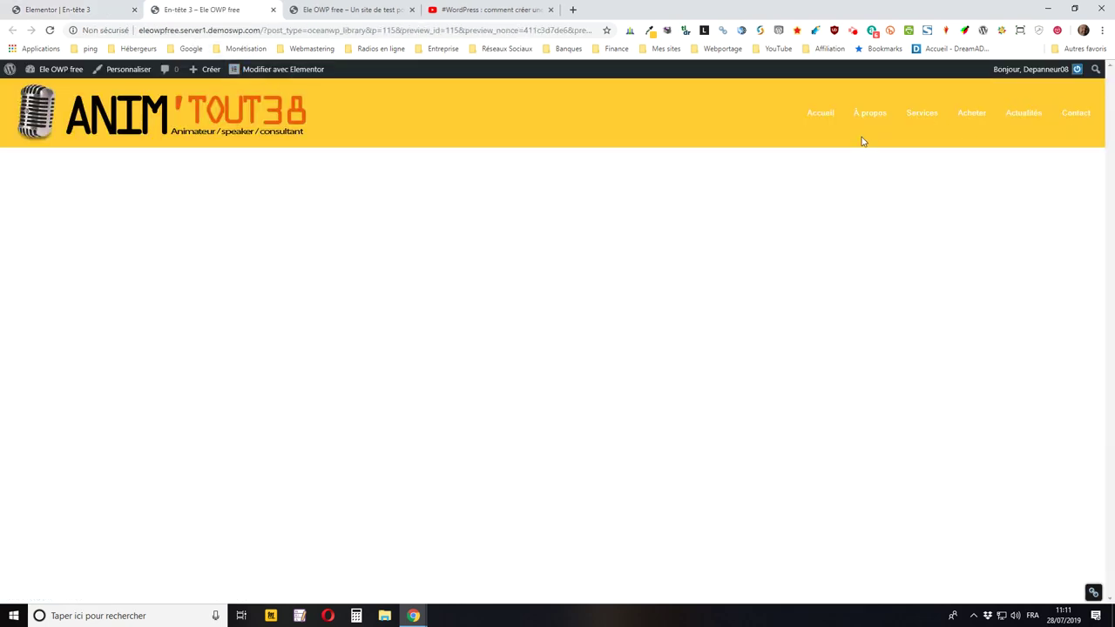
pyautogui.click(99, 11)
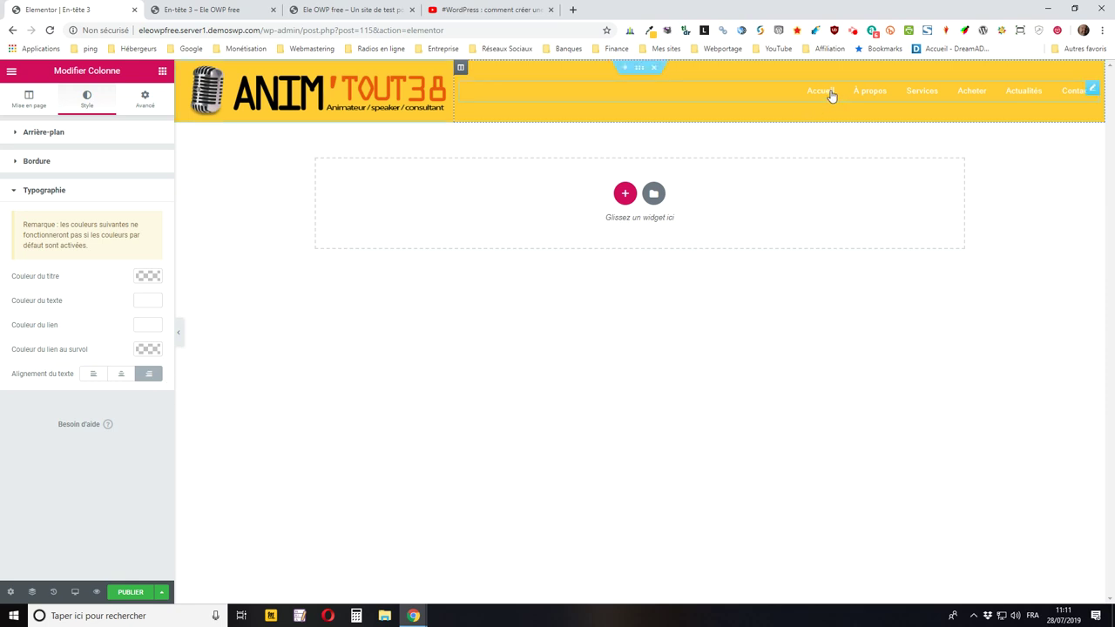
# Set the menu column's link hover colour to black and save the draft.
pyautogui.click(150, 350)
pyautogui.click(105, 486)
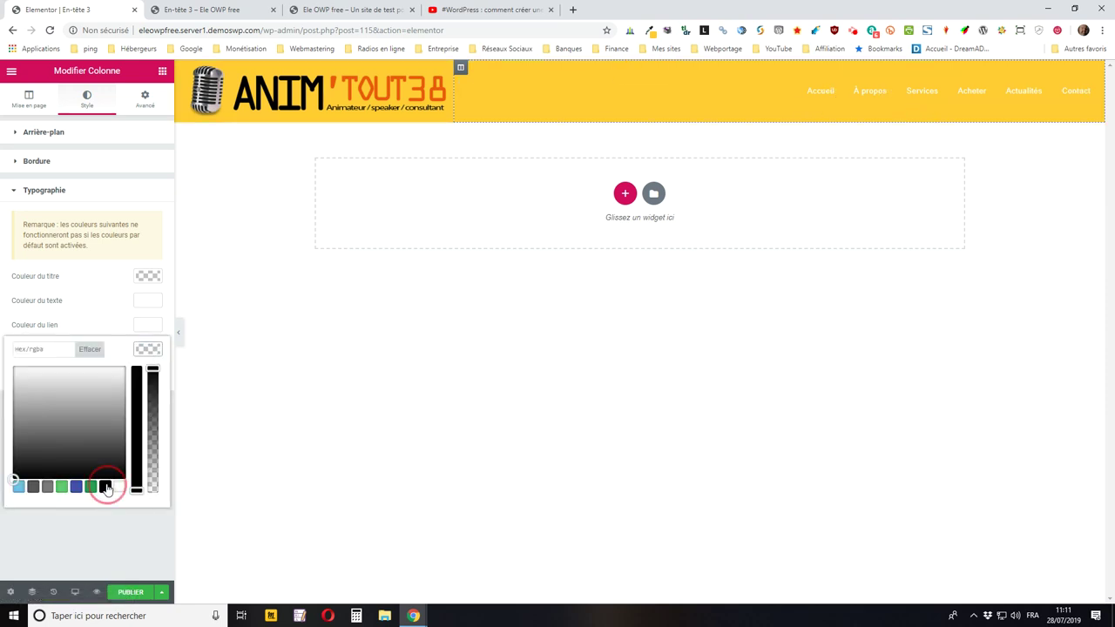
pyautogui.click(162, 592)
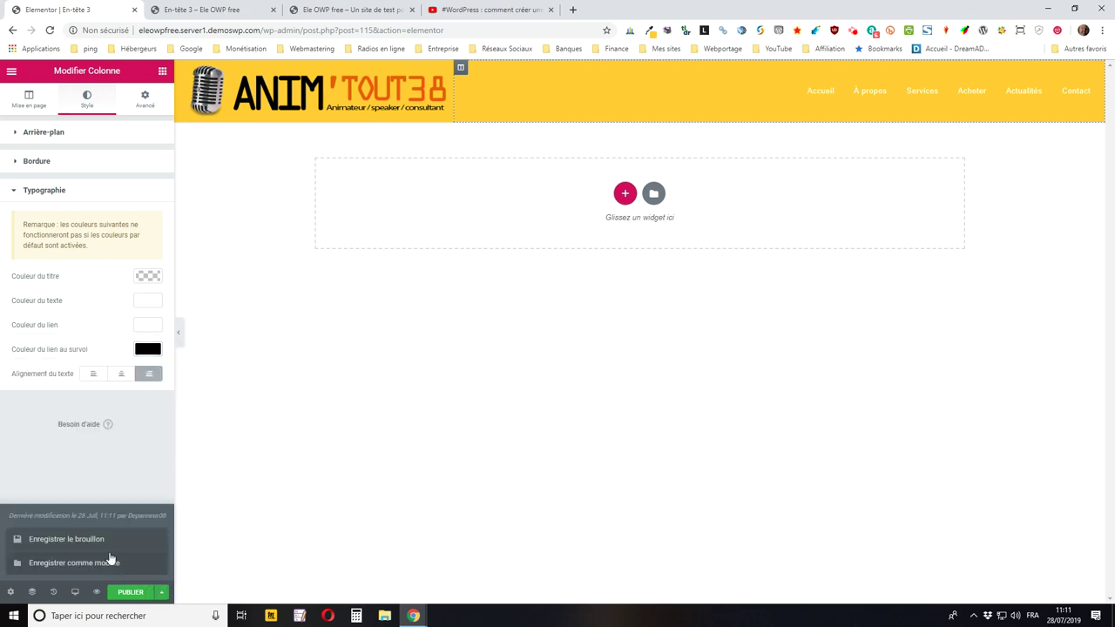
pyautogui.click(87, 541)
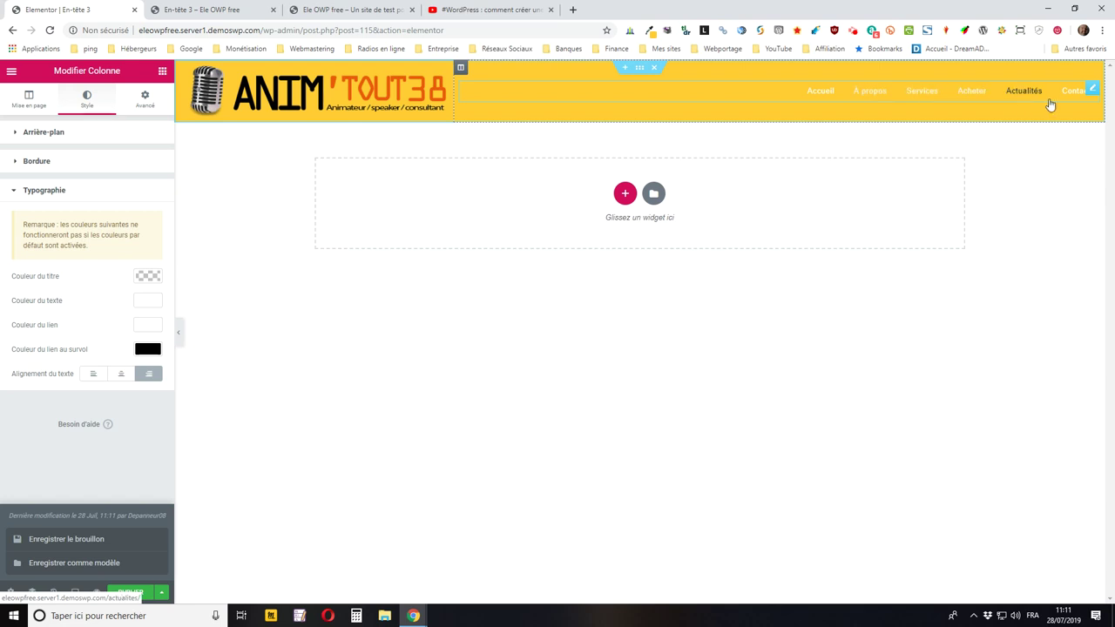
# Reload the header preview to check the menu's hover colour, and return to the Elementor editor.
pyautogui.click(214, 11)
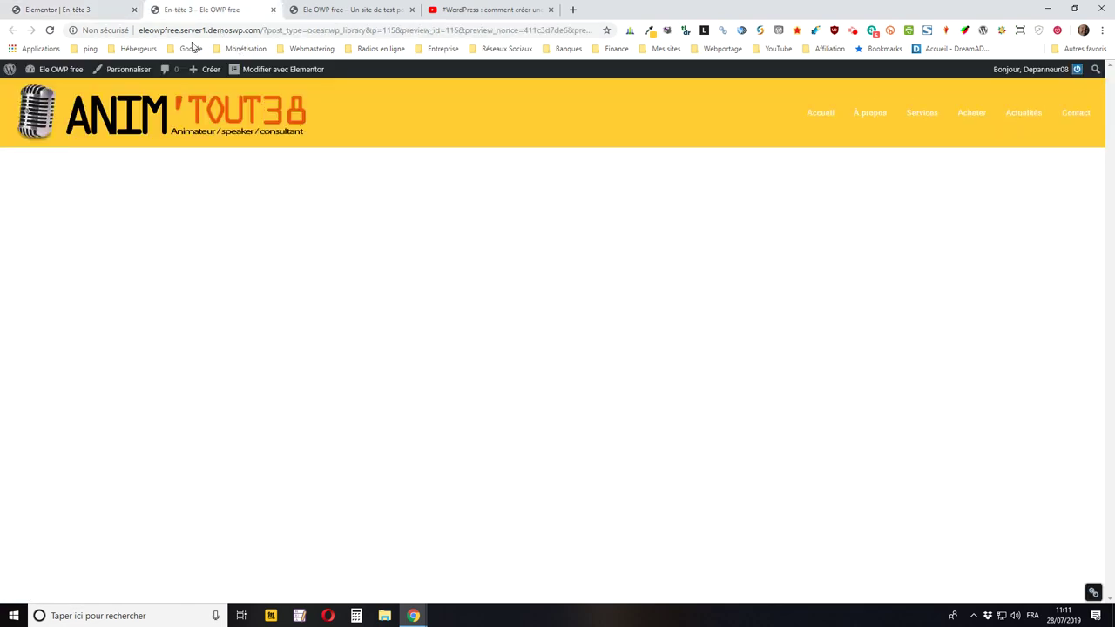
pyautogui.click(51, 30)
pyautogui.click(57, 9)
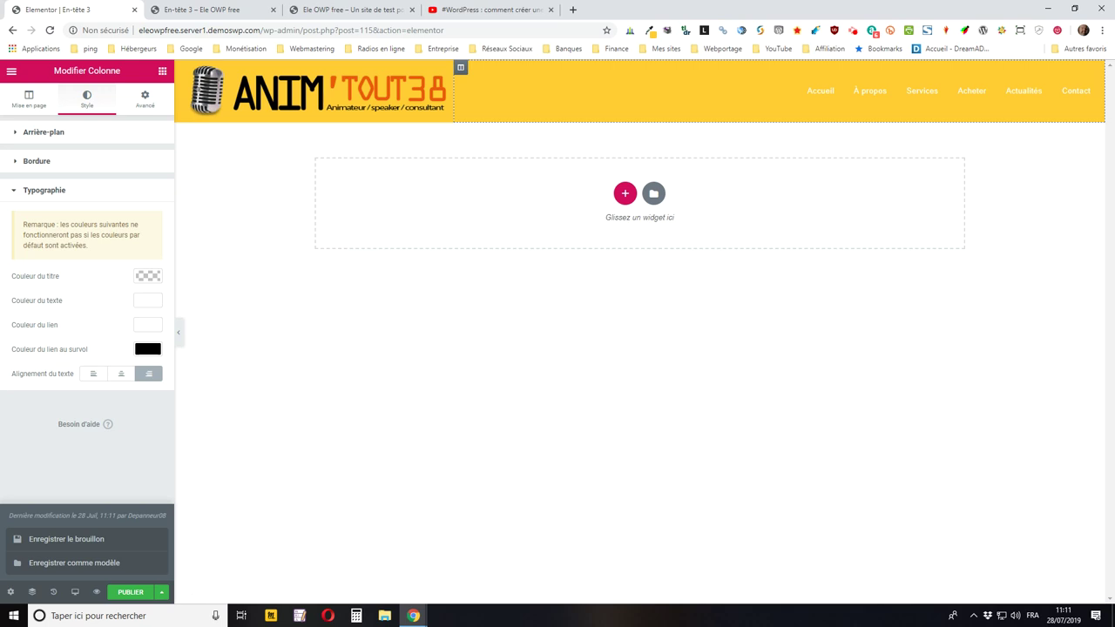
pyautogui.moveTo(9, 596)
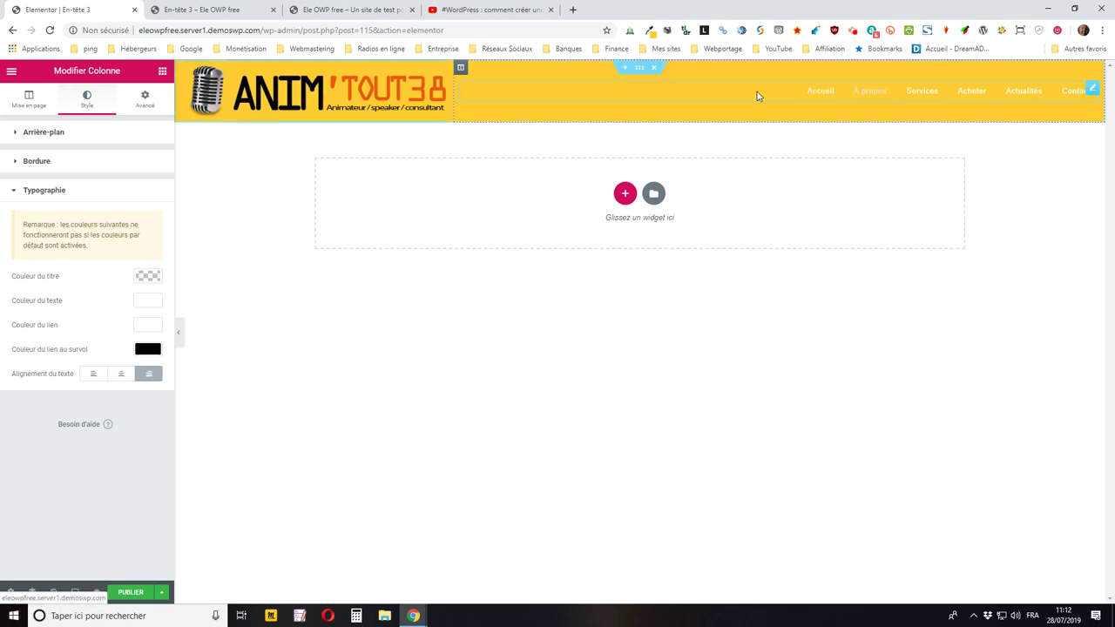
# Set the font size of the Menu personnalisé widget in the header to 18 px.
pyautogui.rightClick(1089, 90)
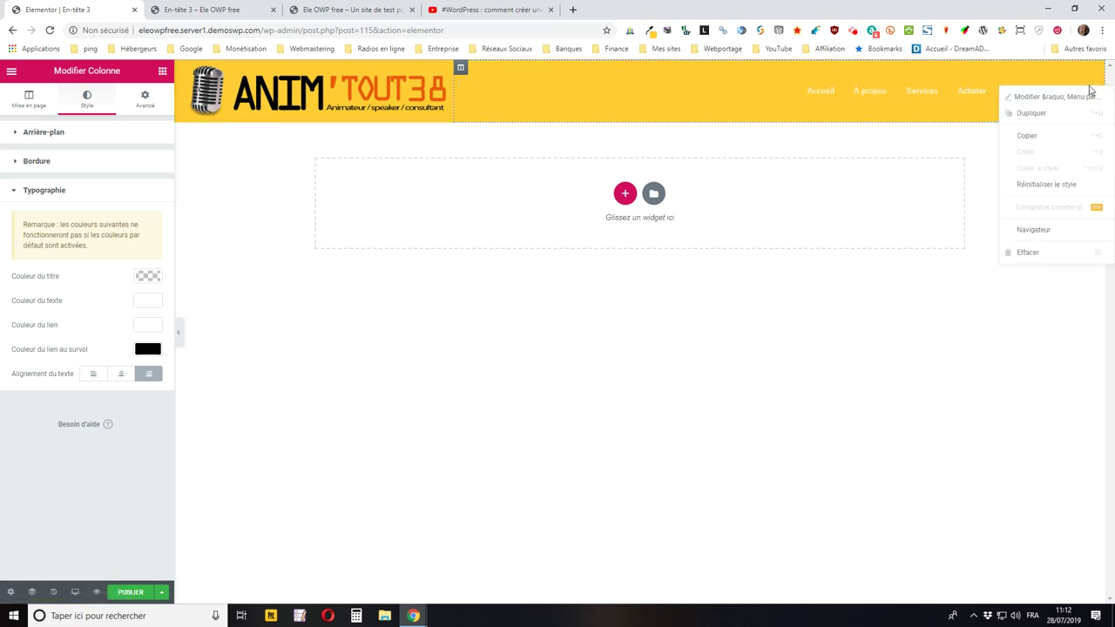
pyautogui.click(1046, 96)
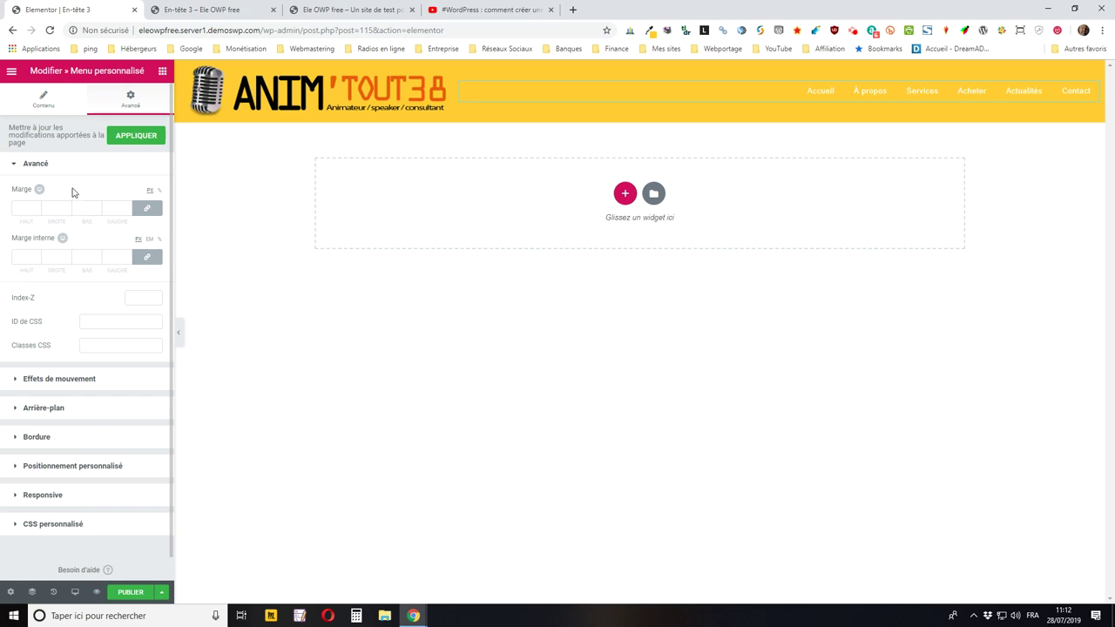
pyautogui.click(127, 94)
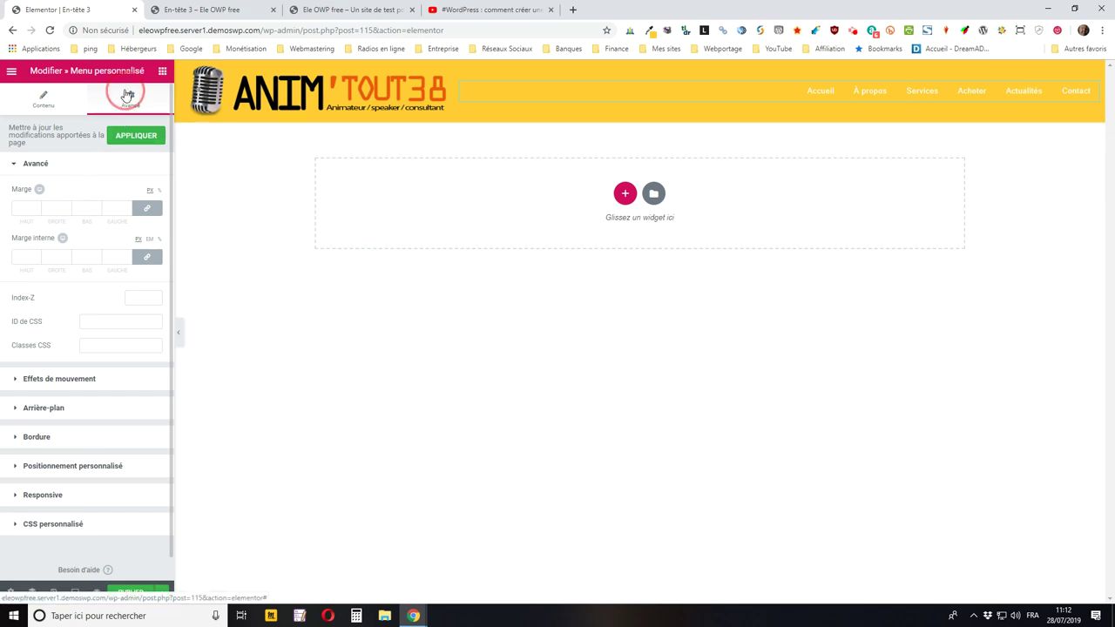
pyautogui.click(42, 109)
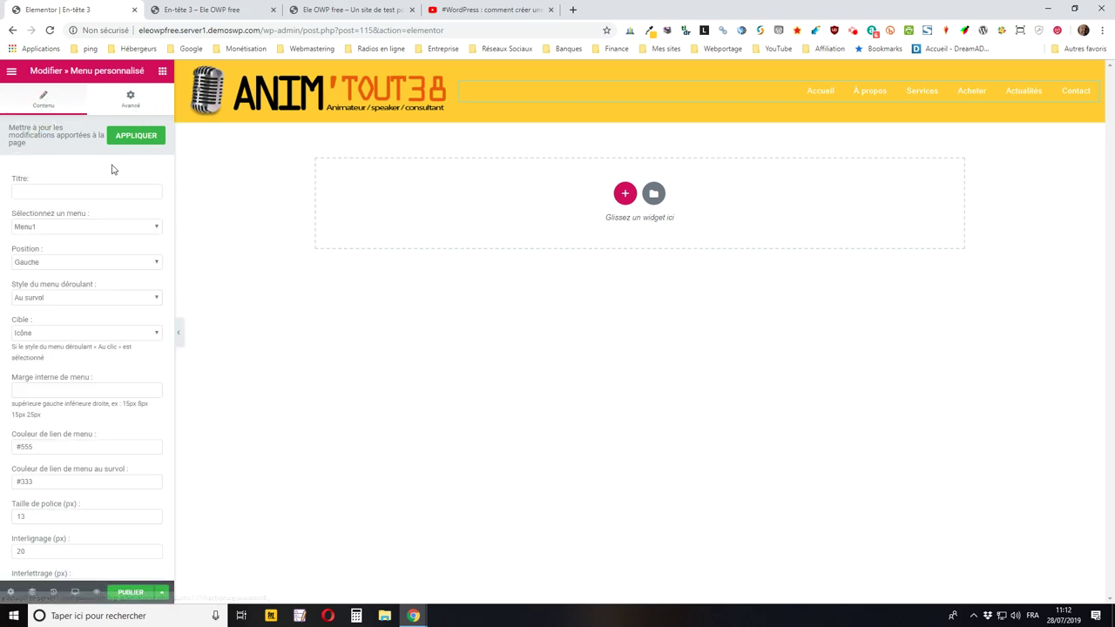
pyautogui.scroll(-3, 70, 283)
pyautogui.scroll(3, 61, 285)
pyautogui.scroll(-3, 58, 284)
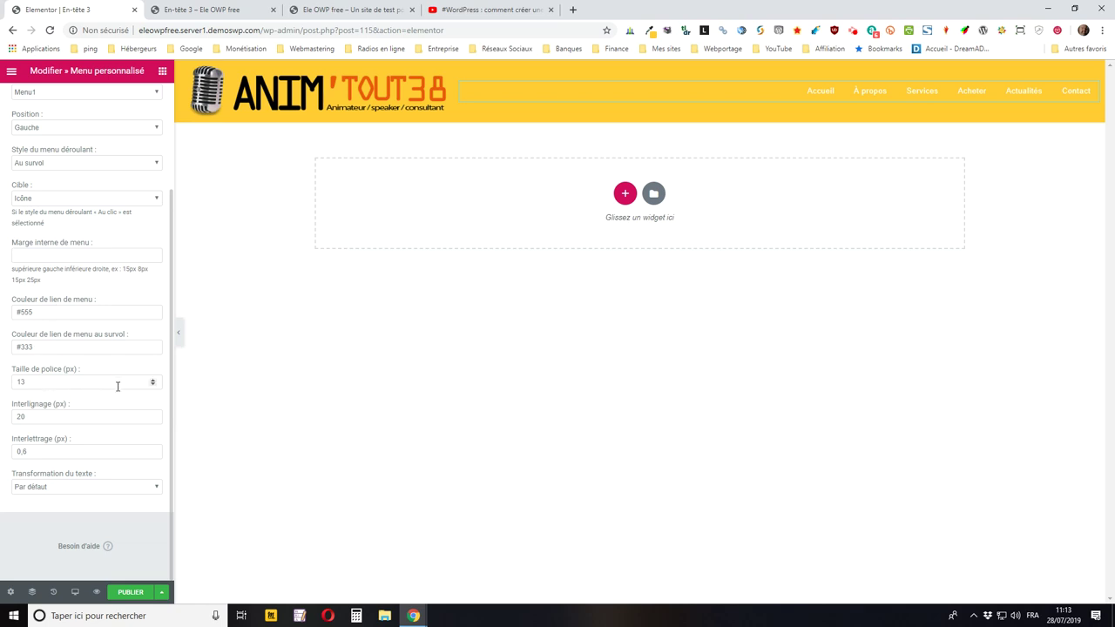
pyautogui.click(62, 385)
pyautogui.press('BackSpace')
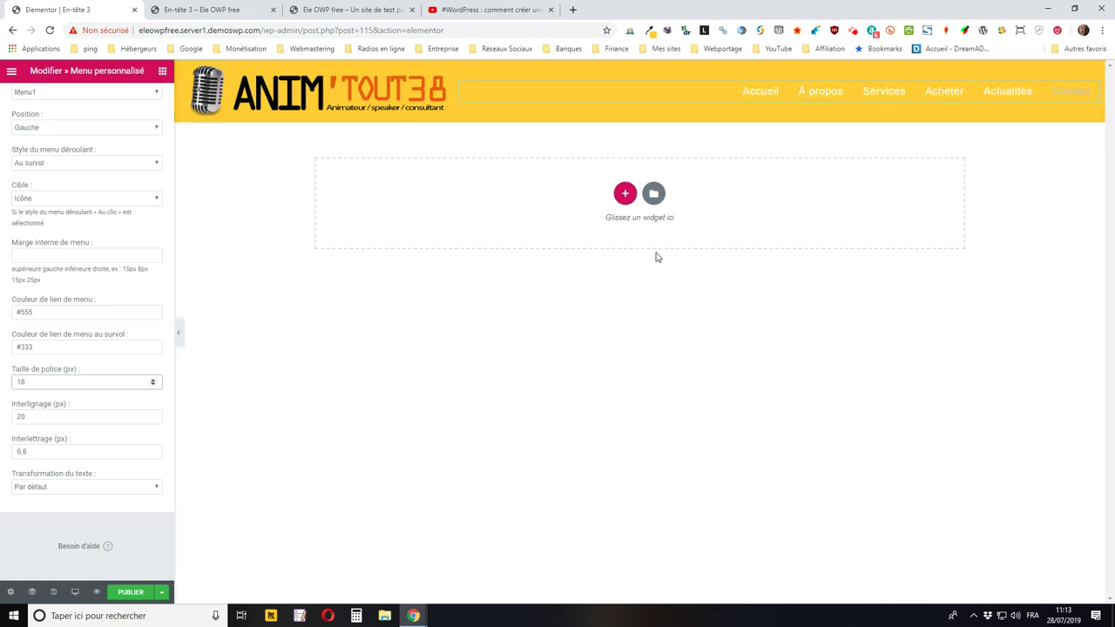
# Save the header draft, check the menu's font size in the header preview, and return to the Elementor editor.
pyautogui.click(161, 593)
pyautogui.click(51, 540)
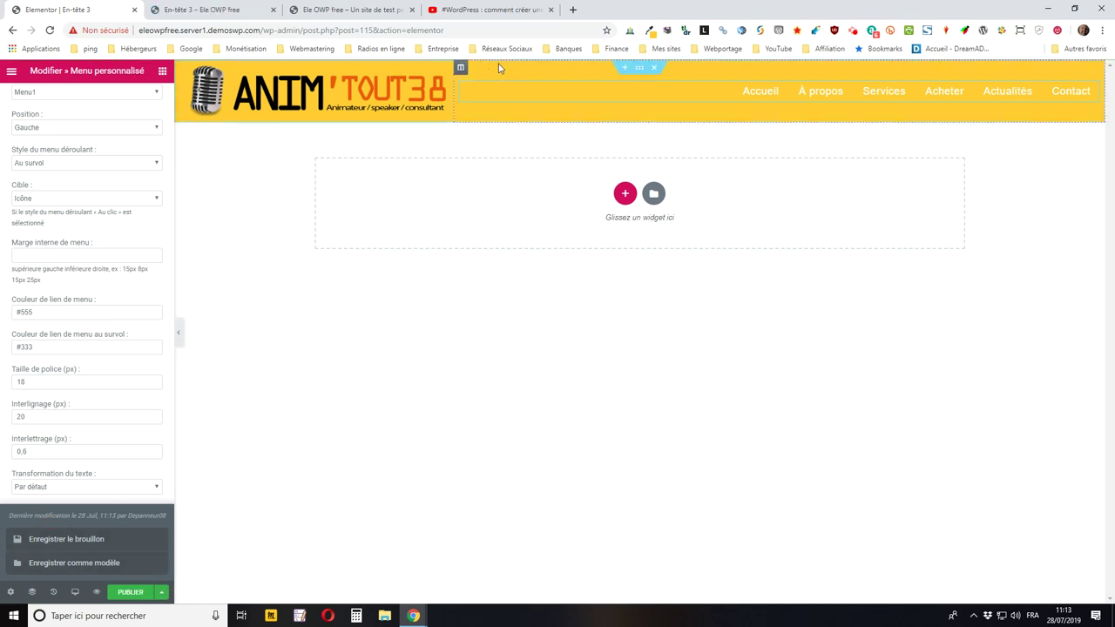
pyautogui.click(209, 10)
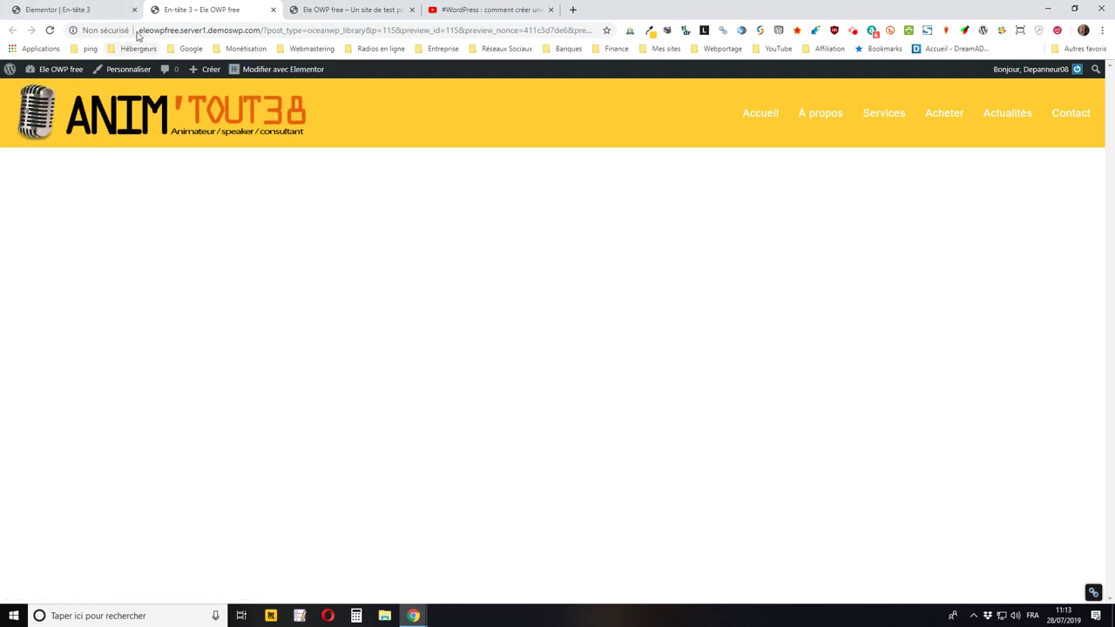
pyautogui.click(88, 11)
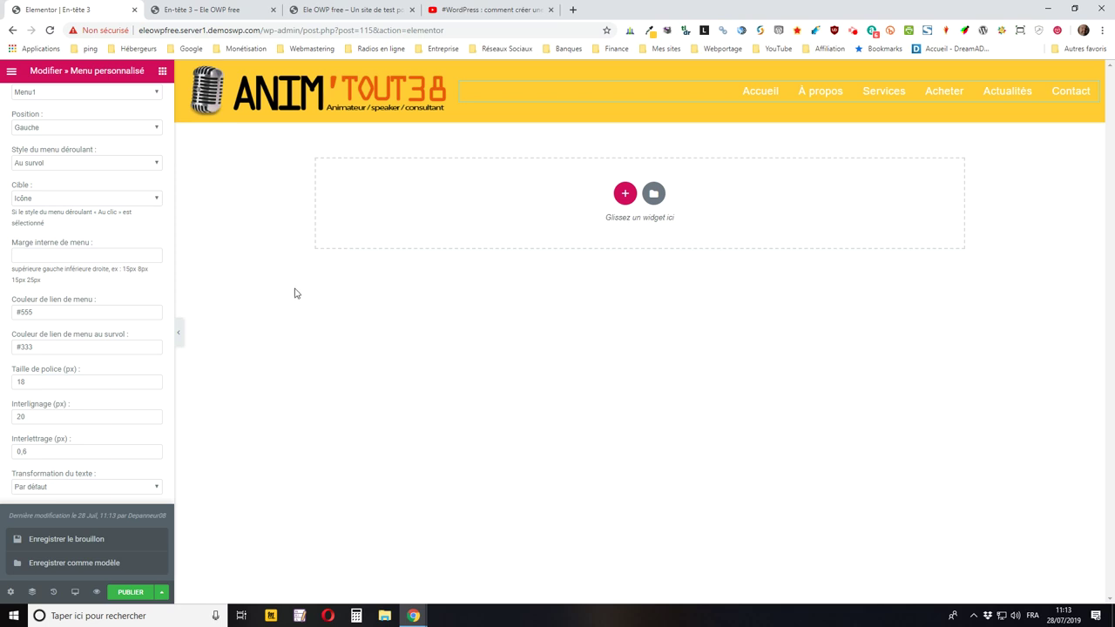
# Set the header section's inner padding to 20 px on all four sides.
pyautogui.moveTo(662, 90)
pyautogui.rightClick(641, 68)
pyautogui.click(667, 80)
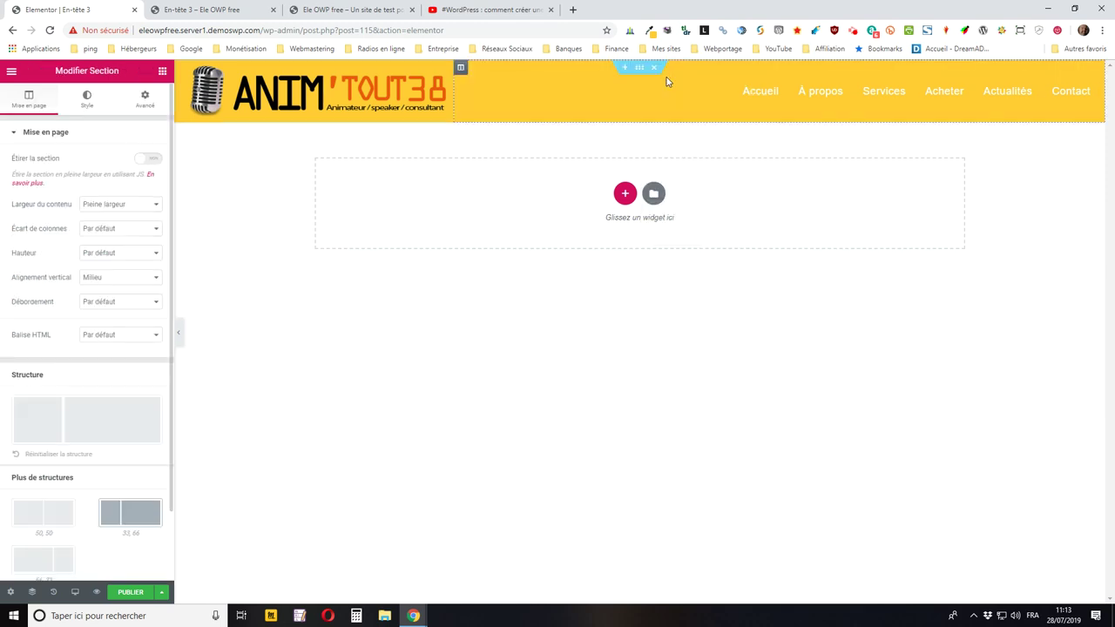
pyautogui.click(144, 101)
pyautogui.click(26, 226)
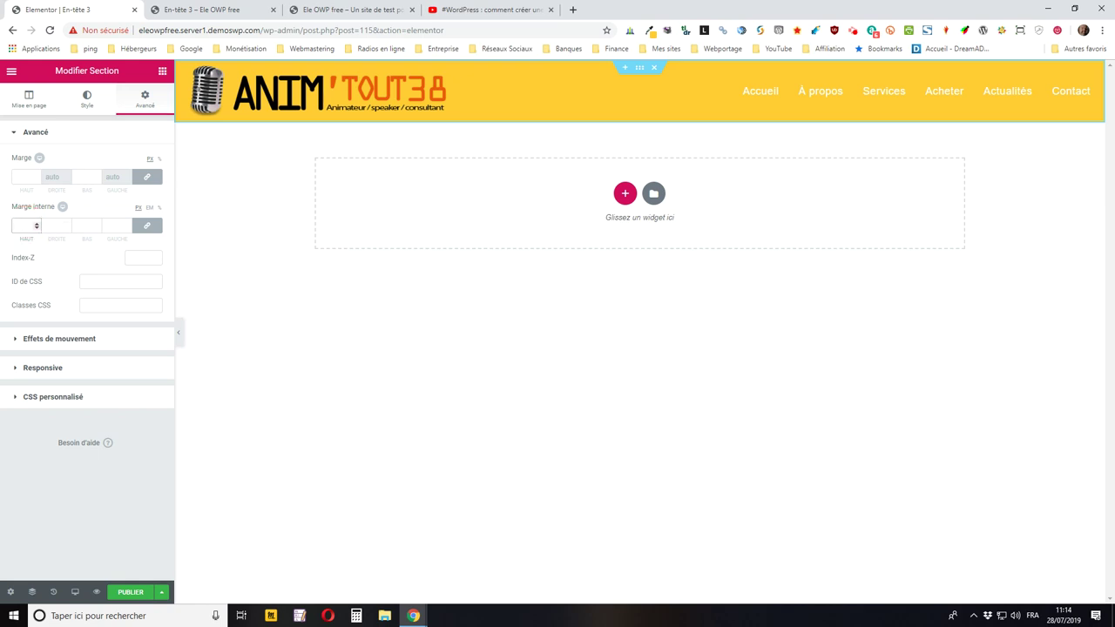
pyautogui.write('20')
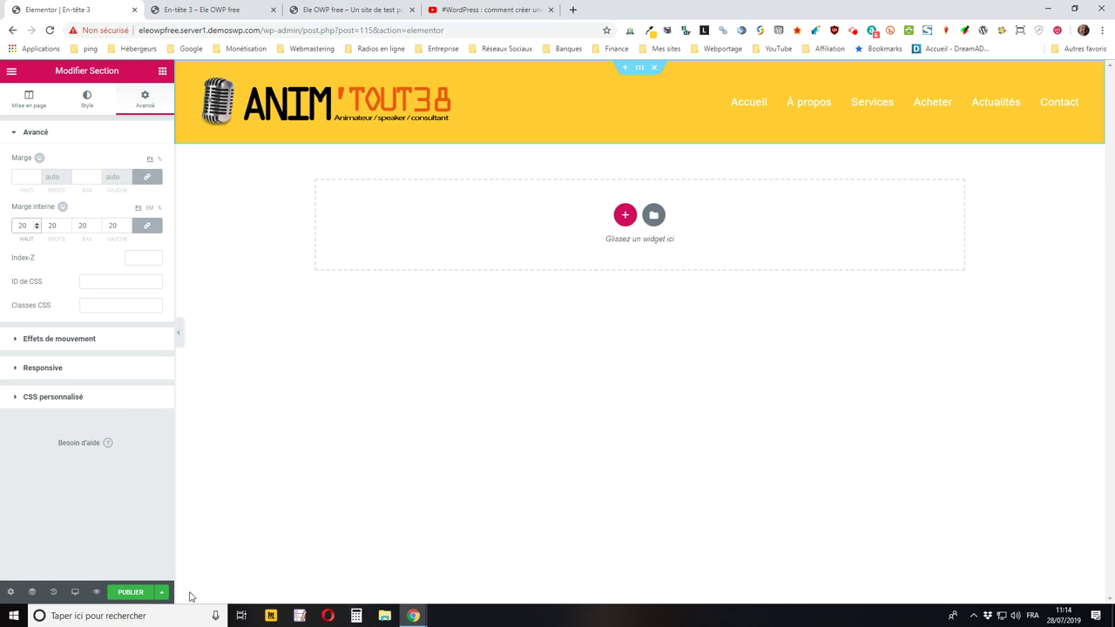
# Save the draft, check the section's padding in the header preview, and return to the editor.
pyautogui.click(161, 592)
pyautogui.click(92, 541)
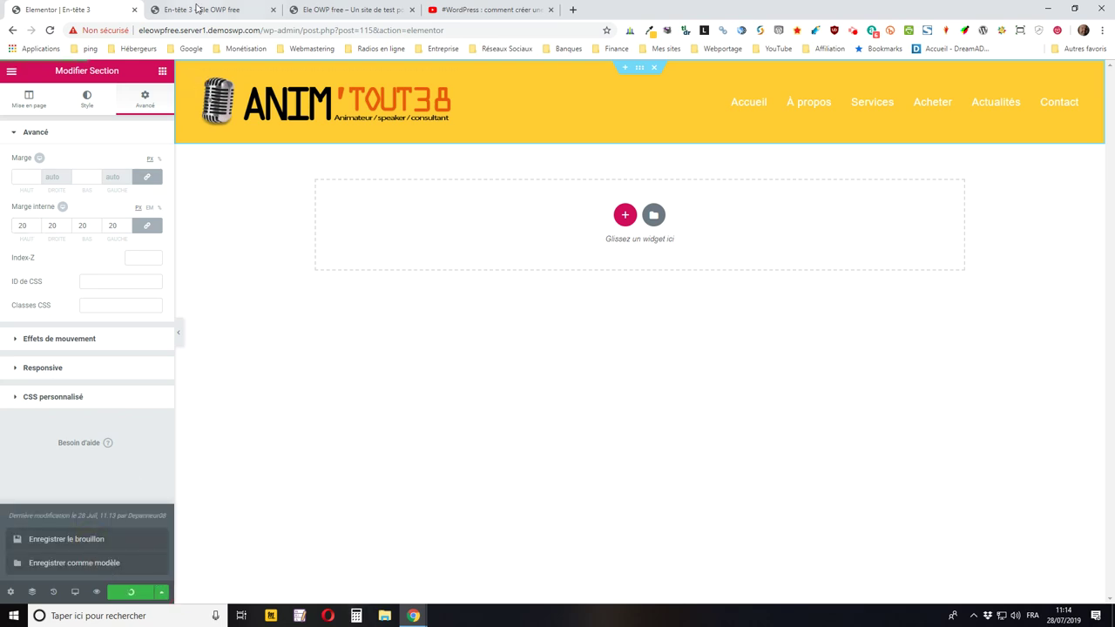
pyautogui.click(198, 8)
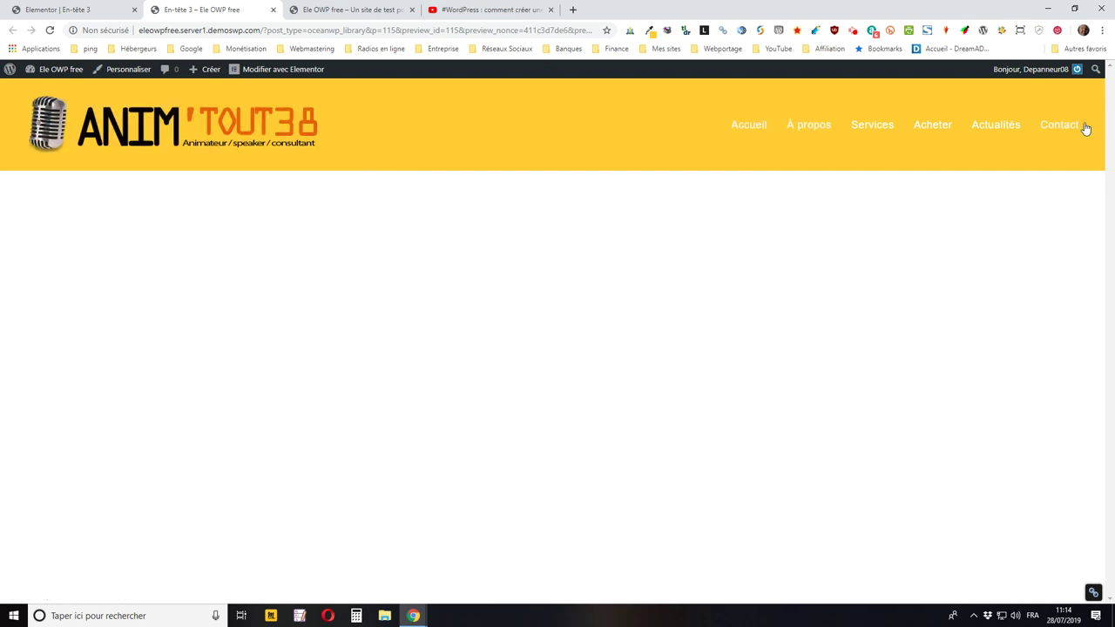
pyautogui.click(78, 12)
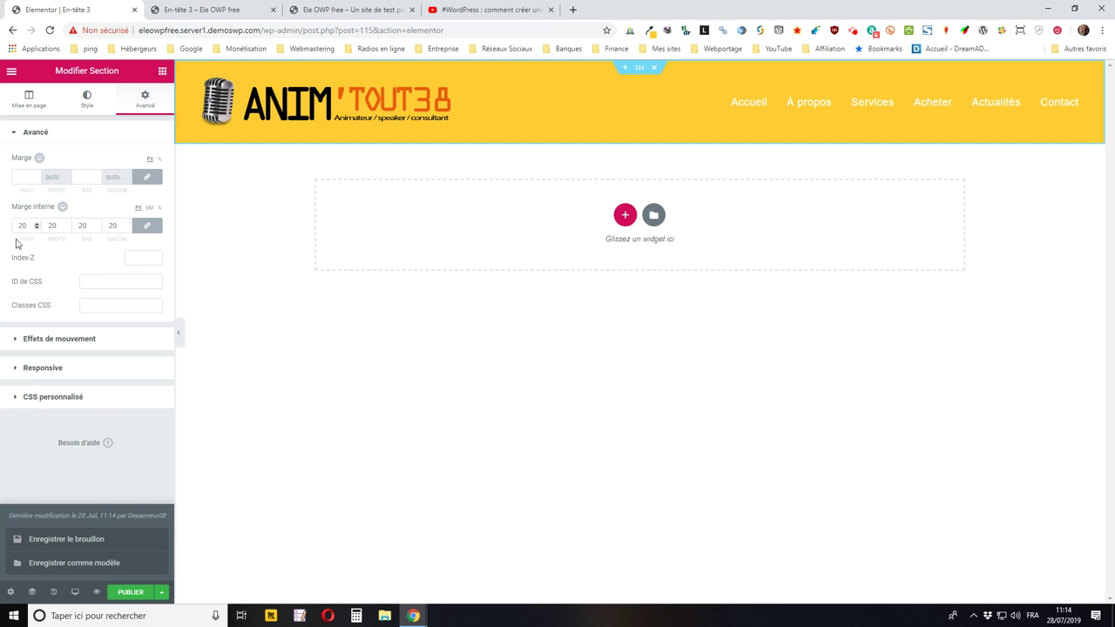
# Set the header section's inner padding to 50 px on all sides, unlink the values, and set top and bottom to 10 px.
pyautogui.moveTo(32, 225); pyautogui.dragTo(6, 226)
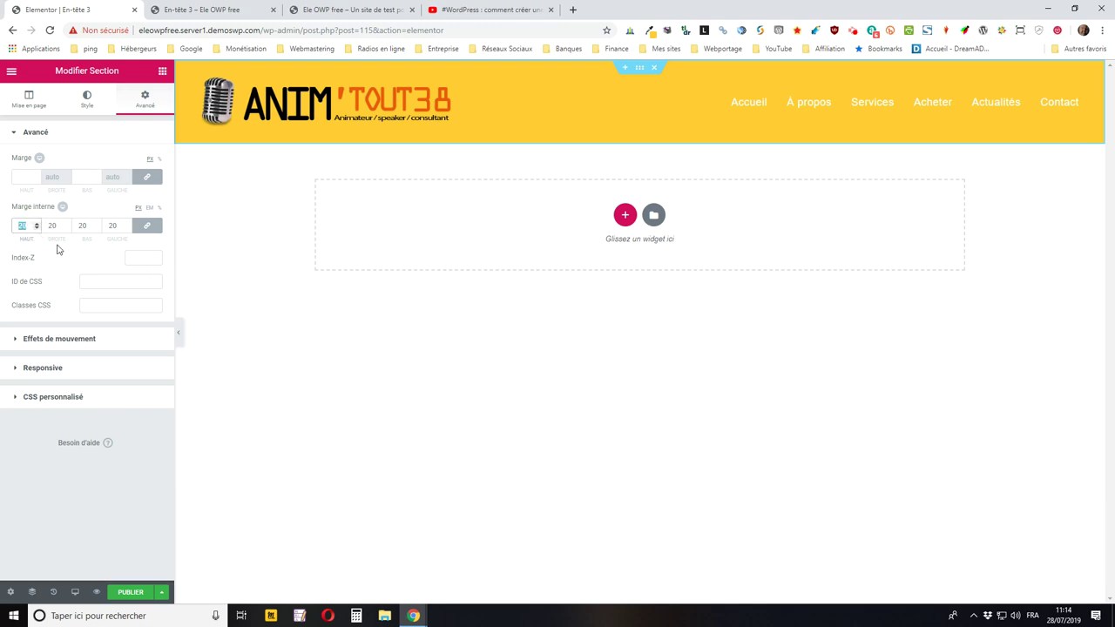
pyautogui.write('50')
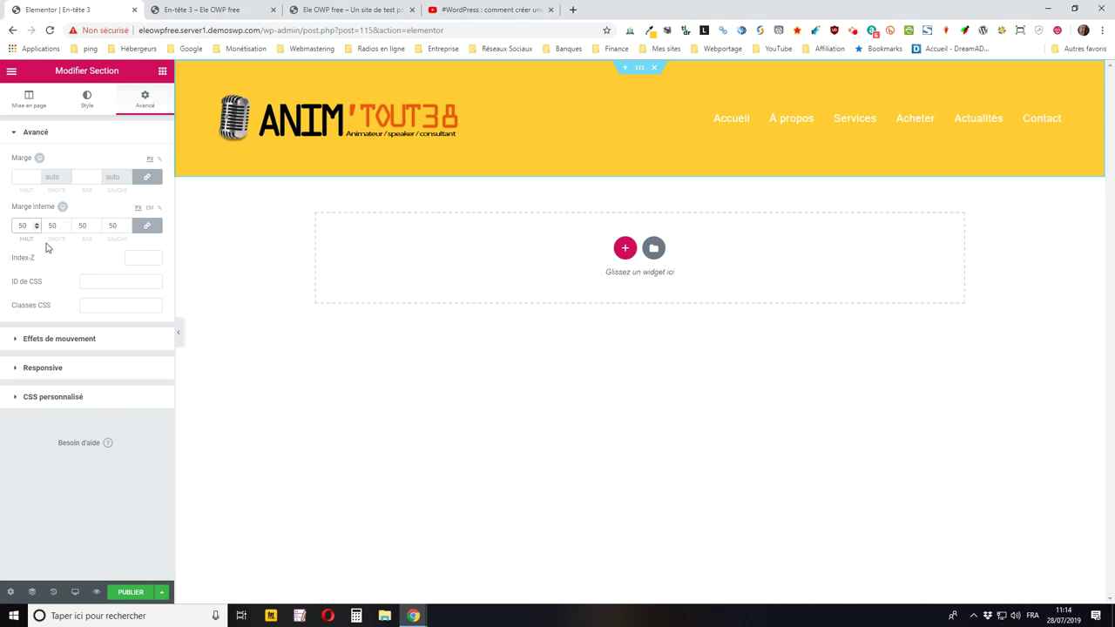
pyautogui.click(149, 227)
pyautogui.moveTo(31, 228); pyautogui.dragTo(13, 226)
pyautogui.write('10')
pyautogui.press('Tab')
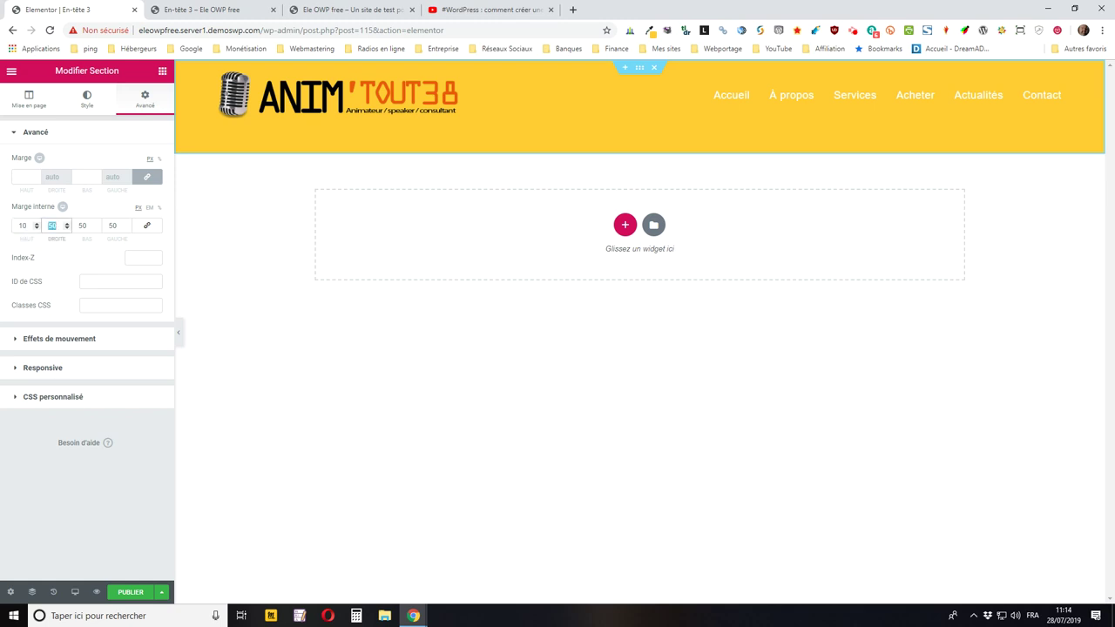
pyautogui.press('Tab')
pyautogui.write('10')
pyautogui.press('Tab')
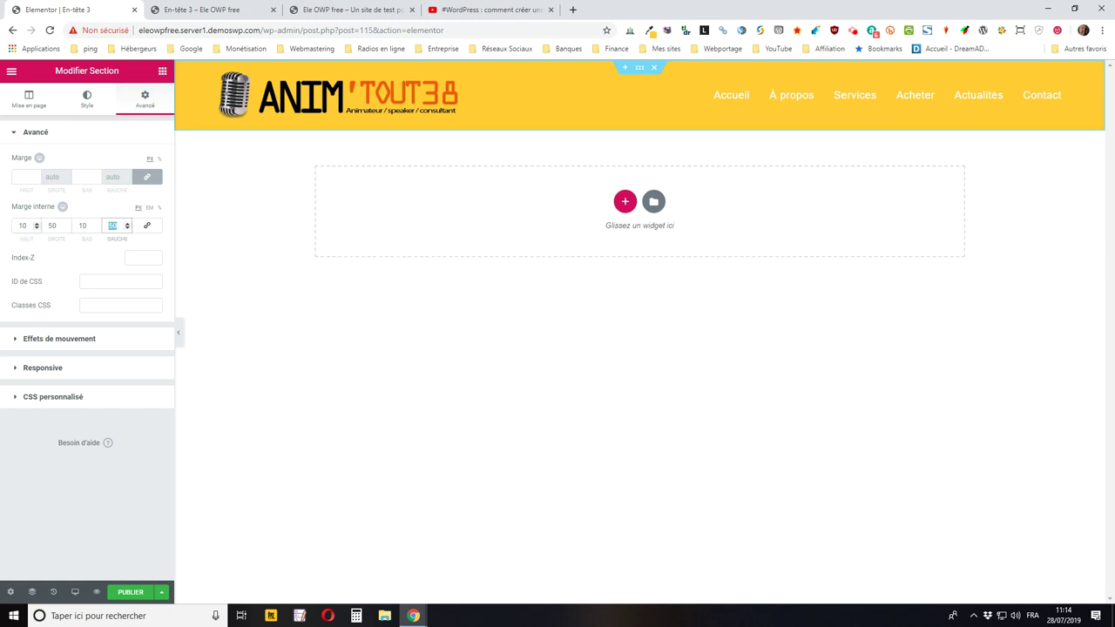
# Save the draft and check the header's separate vertical and horizontal padding in the preview.
pyautogui.click(161, 591)
pyautogui.click(86, 541)
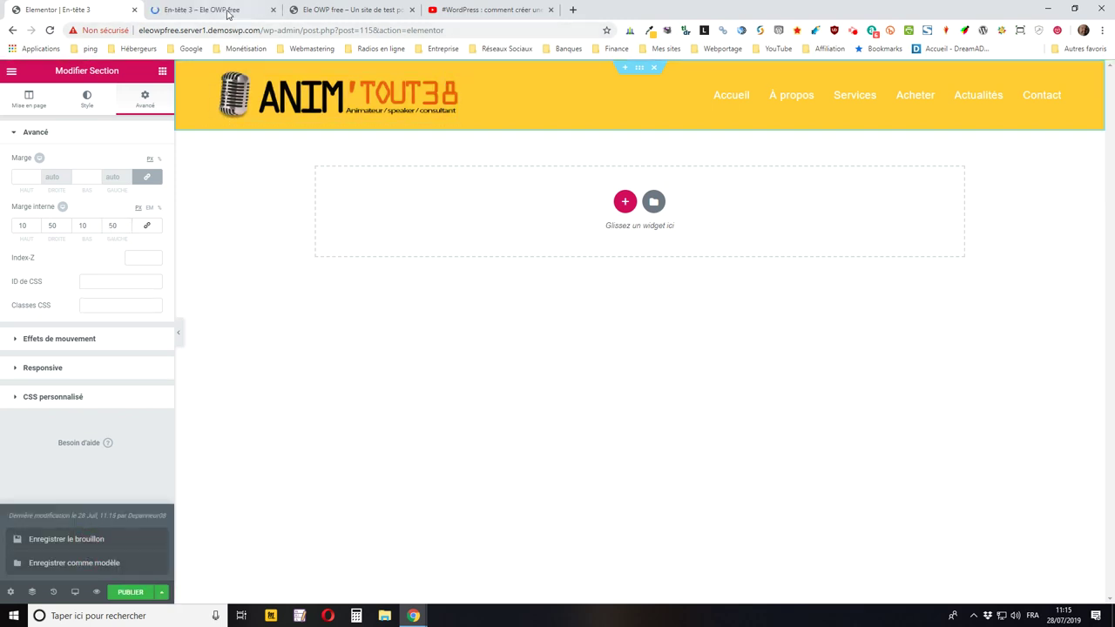
pyautogui.click(201, 9)
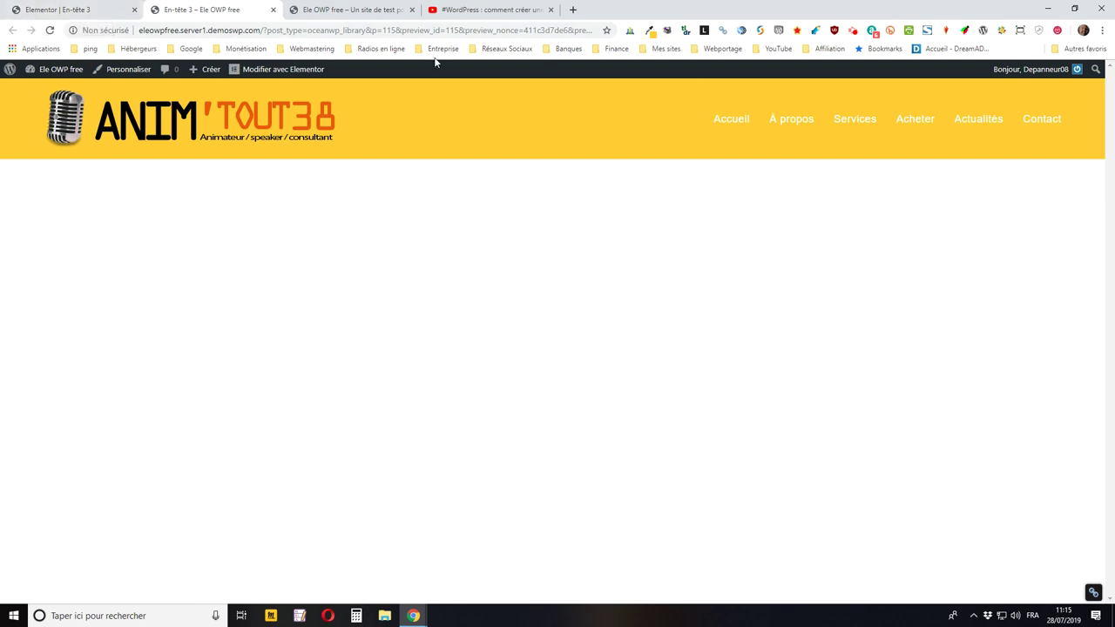
pyautogui.click(88, 11)
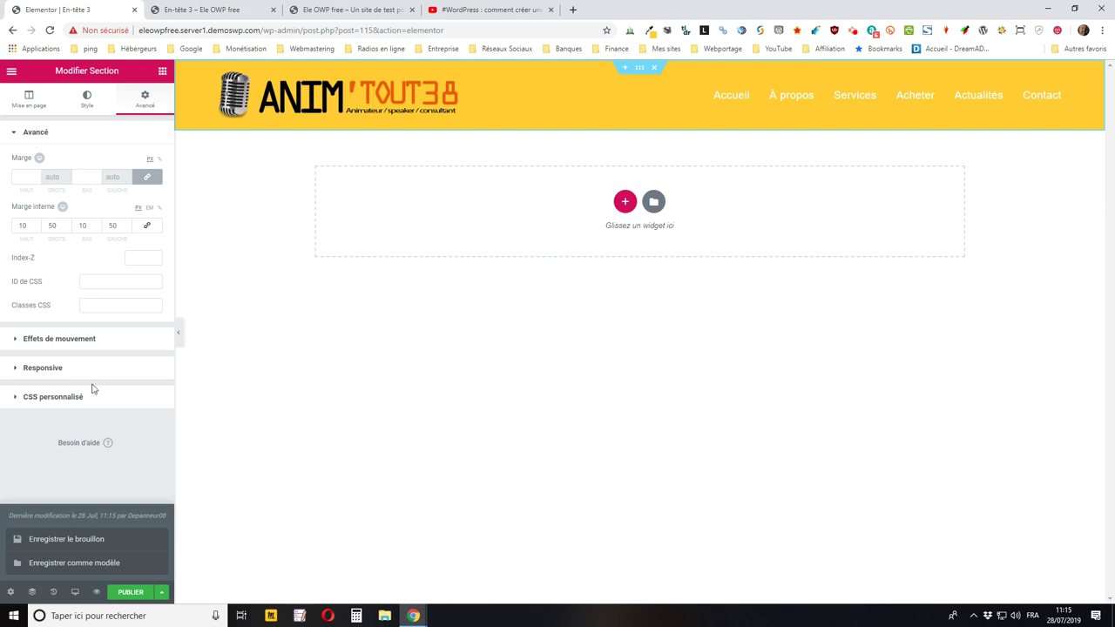
pyautogui.click(225, 9)
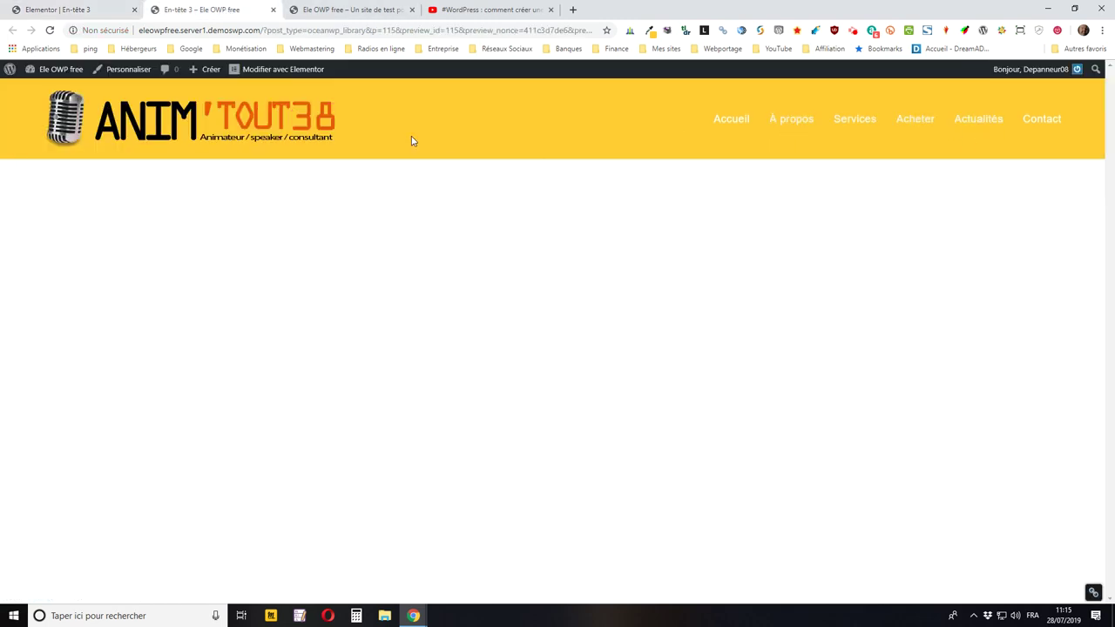
# Publish the En-tête 3 template and compare its preview with the header on the site's home page.
pyautogui.click(77, 10)
pyautogui.click(140, 594)
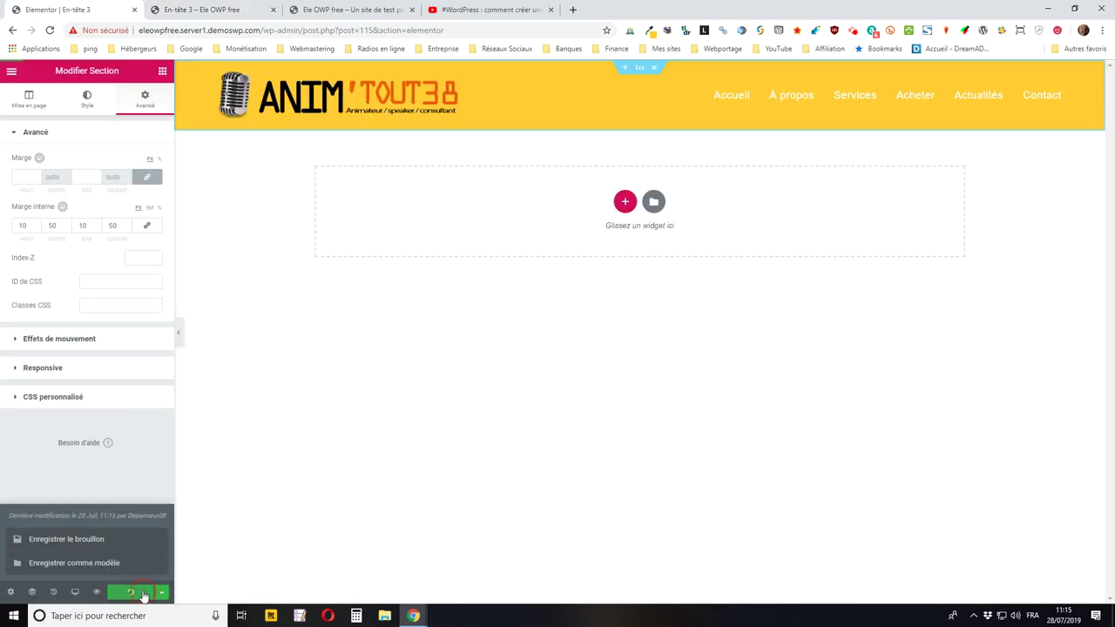
pyautogui.click(207, 9)
pyautogui.click(345, 12)
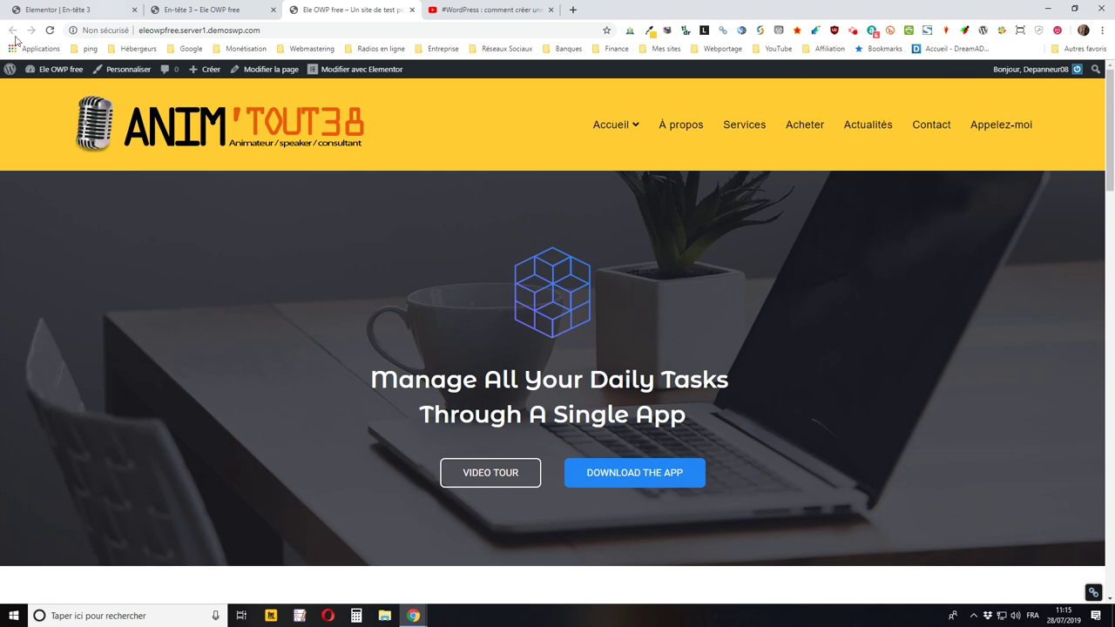
pyautogui.scroll(-7, 249, 236)
pyautogui.scroll(8, 243, 232)
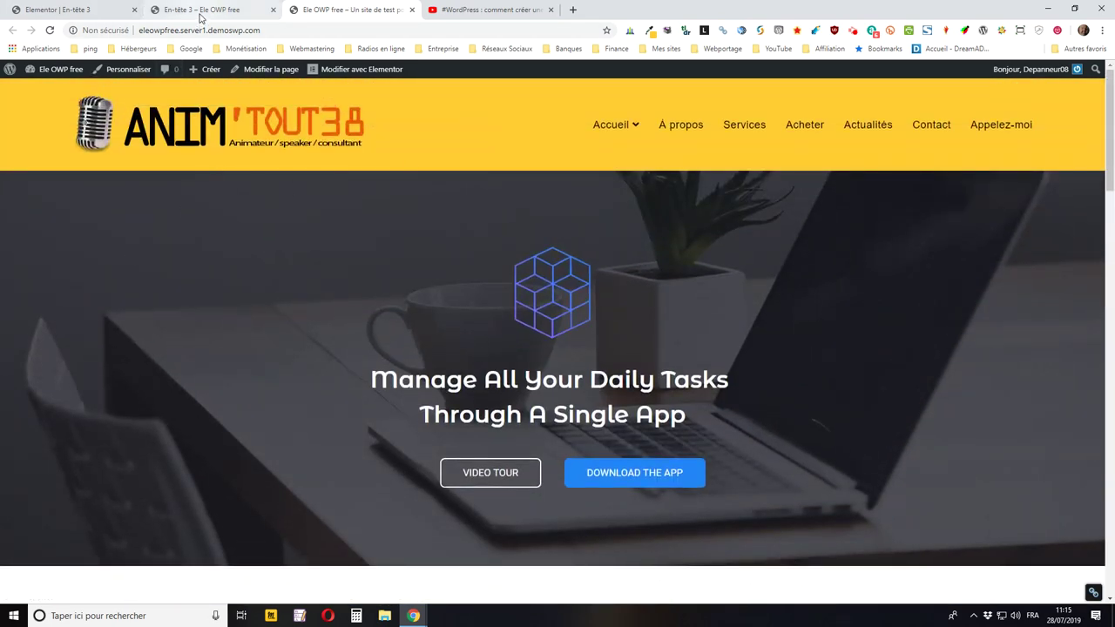
pyautogui.click(200, 15)
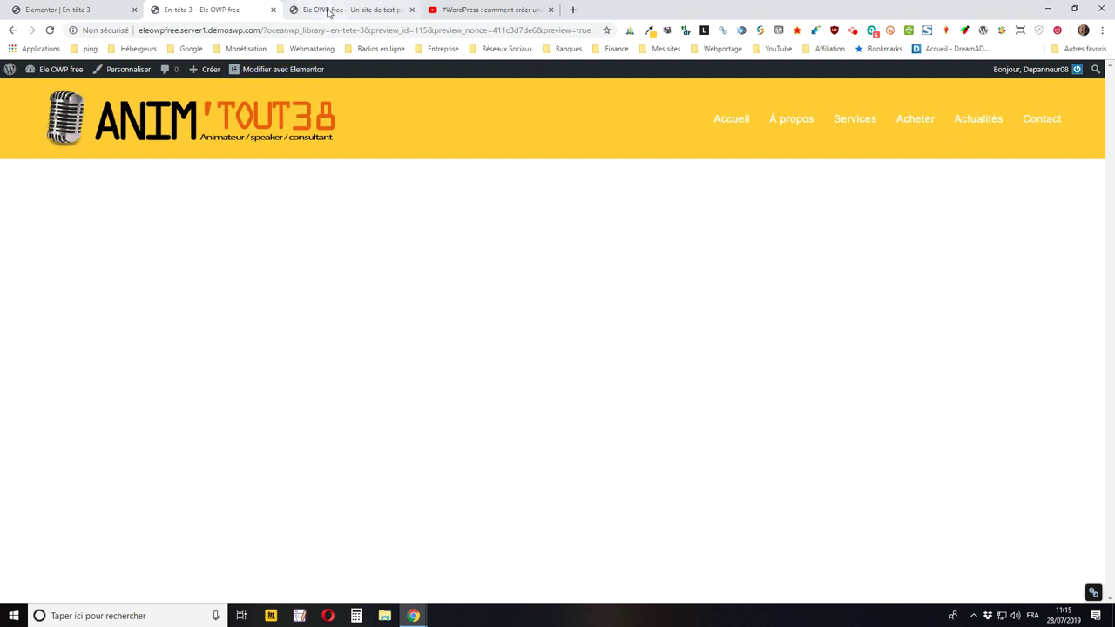
pyautogui.click(329, 12)
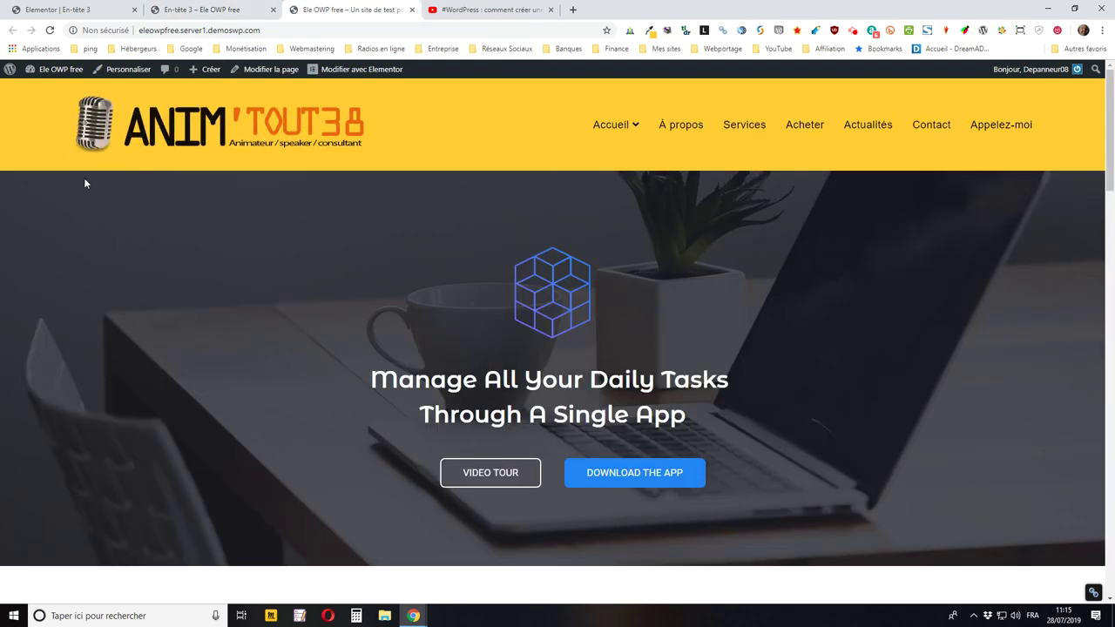
pyautogui.click(264, 9)
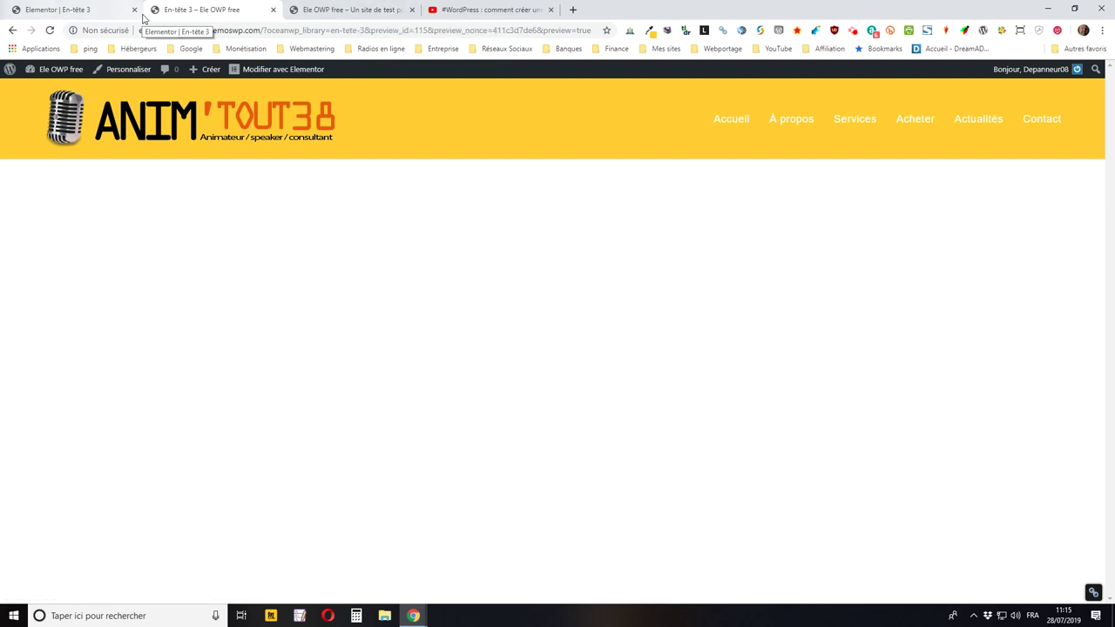
# Close the header preview and exit the Elementor editor to the template's WordPress edit page.
pyautogui.click(273, 9)
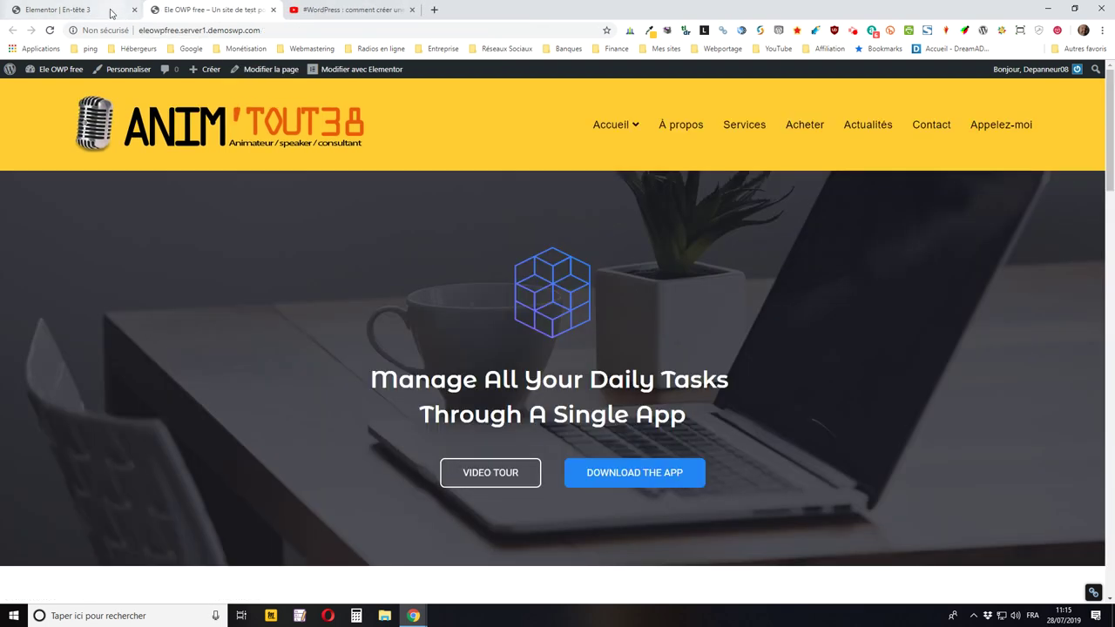
pyautogui.click(96, 10)
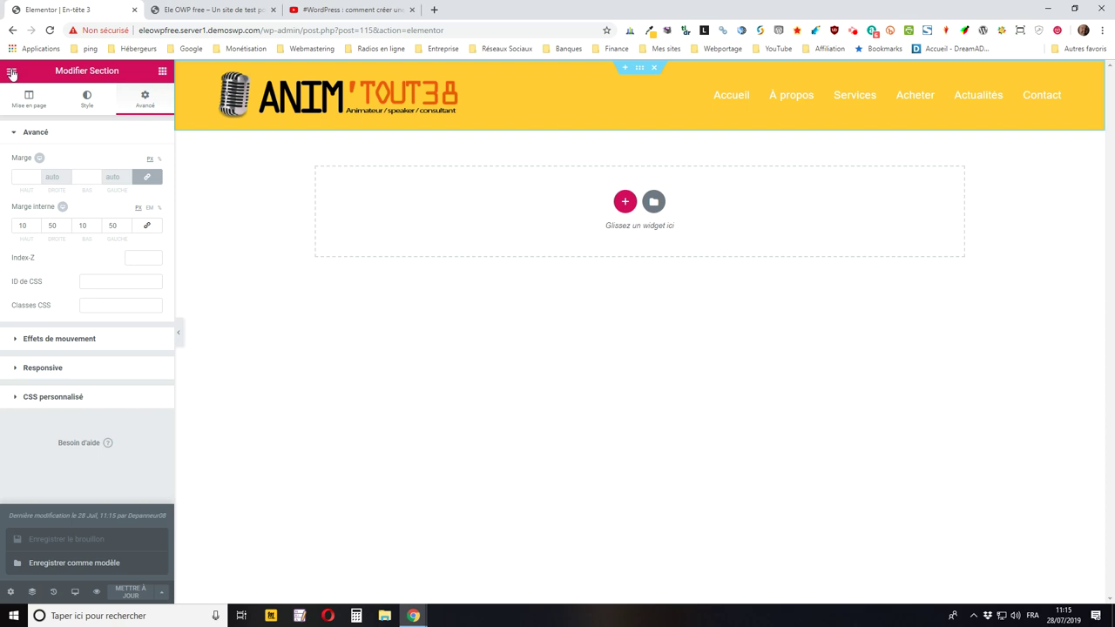
pyautogui.click(12, 71)
pyautogui.click(74, 382)
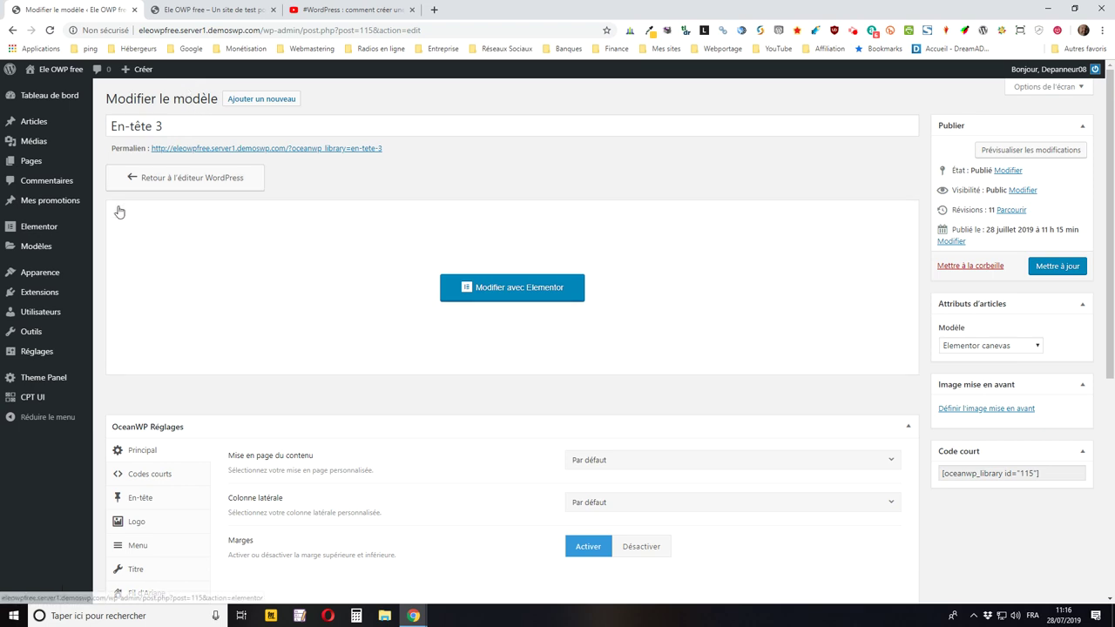
# Open the theme customizer's general header settings and set the header style to En-tête personnalisé.
pyautogui.moveTo(20, 282)
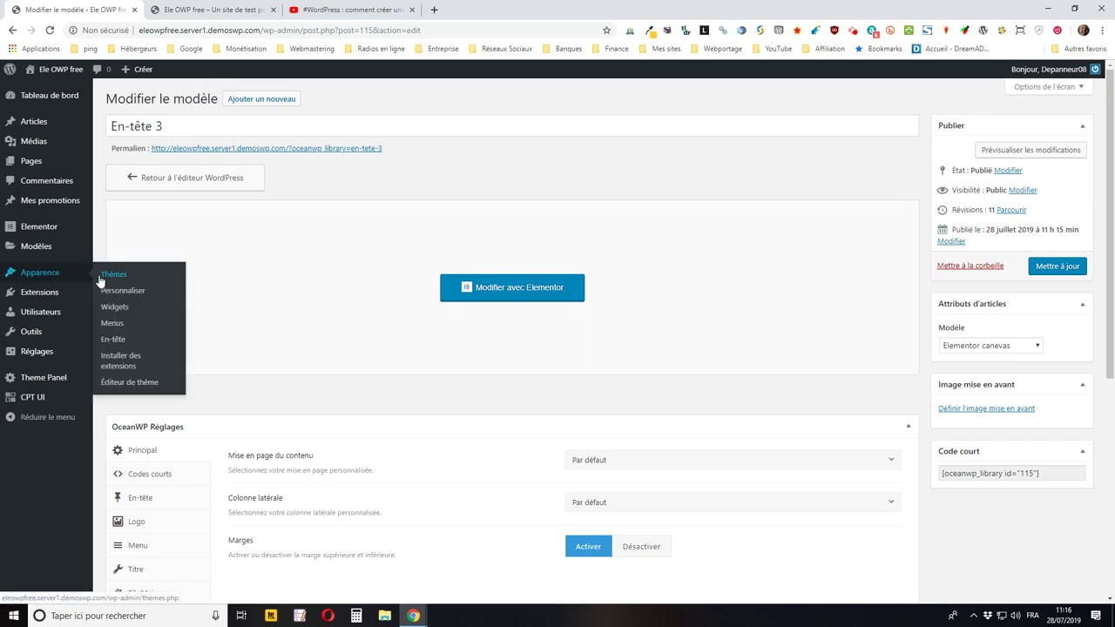
pyautogui.click(124, 292)
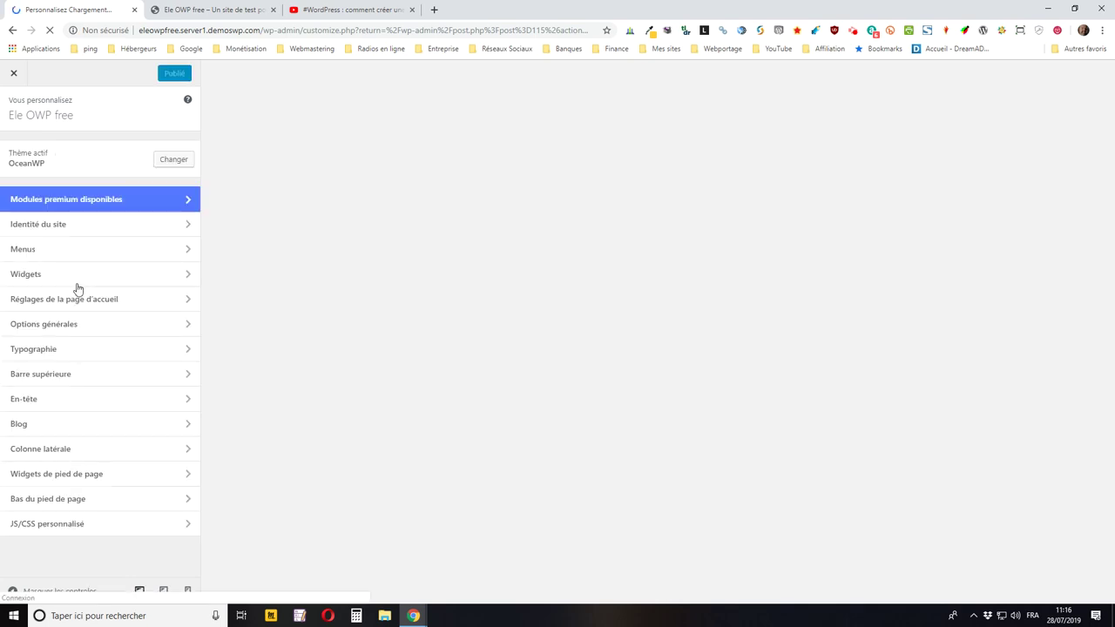
pyautogui.click(41, 401)
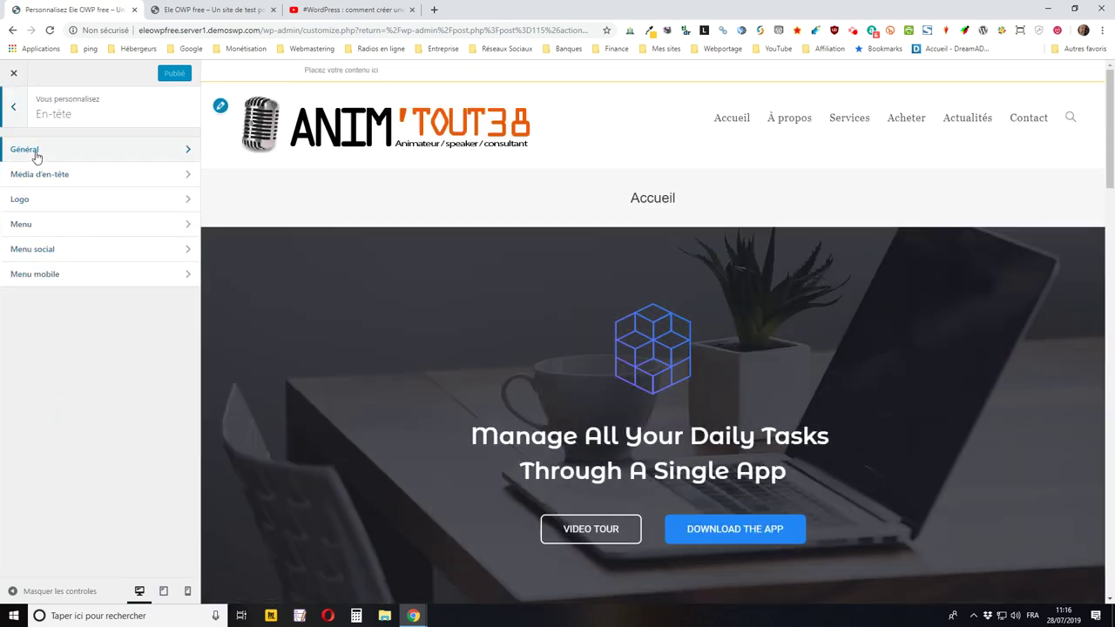
pyautogui.click(34, 154)
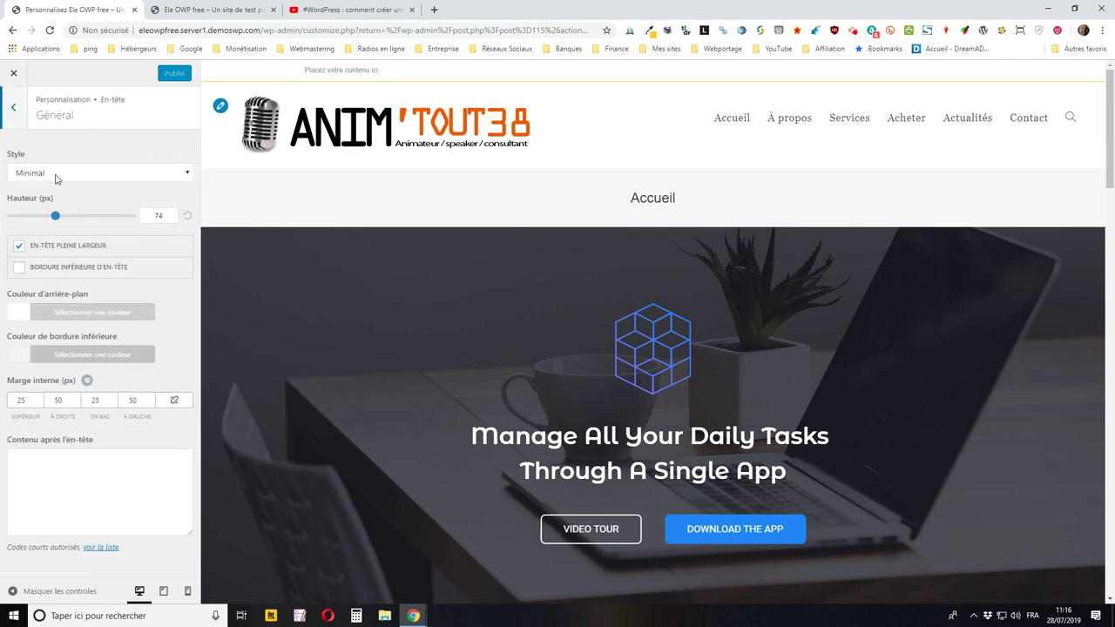
pyautogui.click(55, 174)
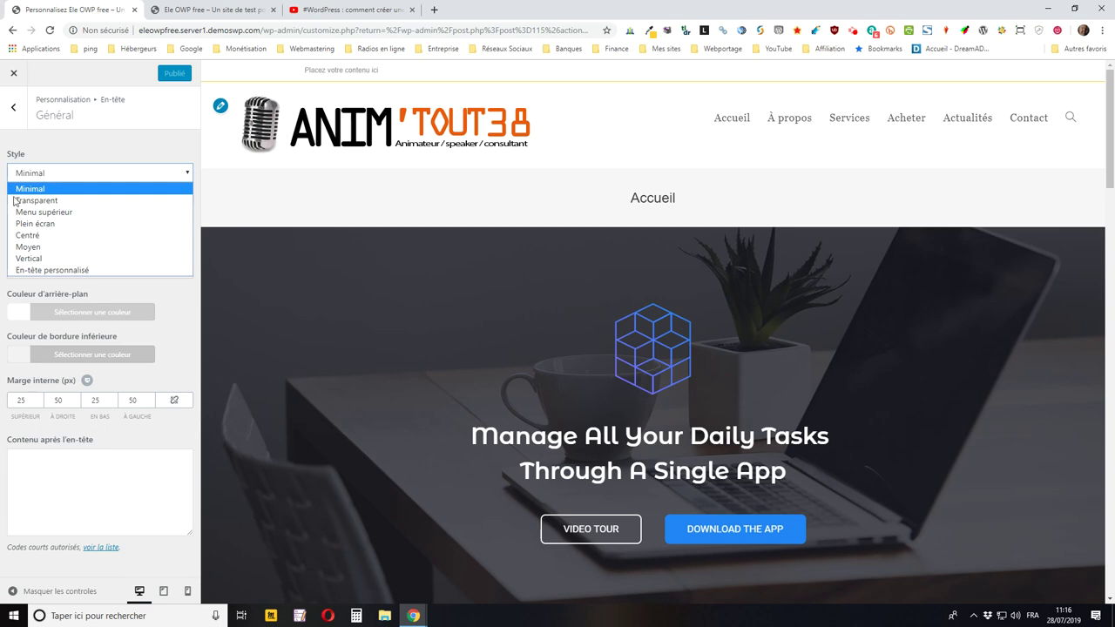
pyautogui.click(40, 271)
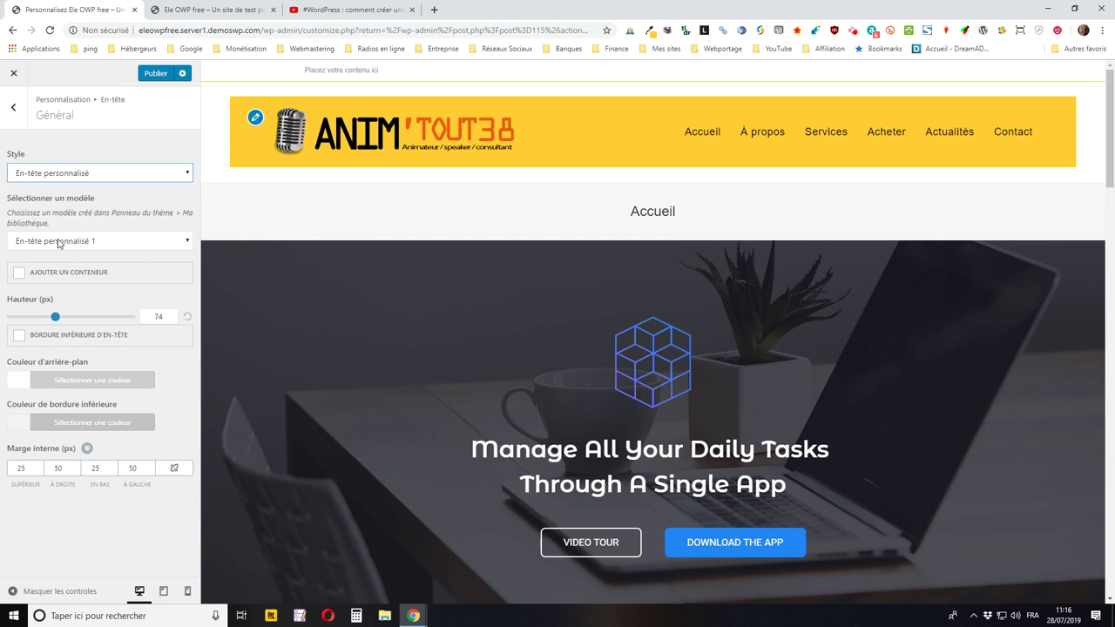
# Select En-tête 3 as the custom header template, publish the customizer changes, and switch to the site's home page.
pyautogui.click(125, 244)
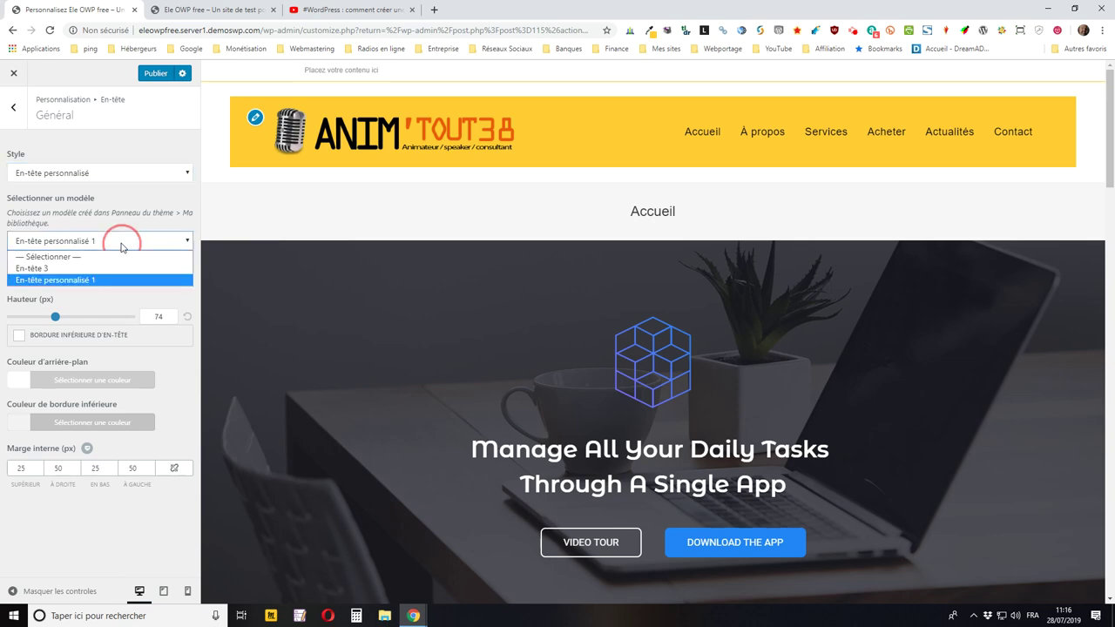
pyautogui.click(46, 269)
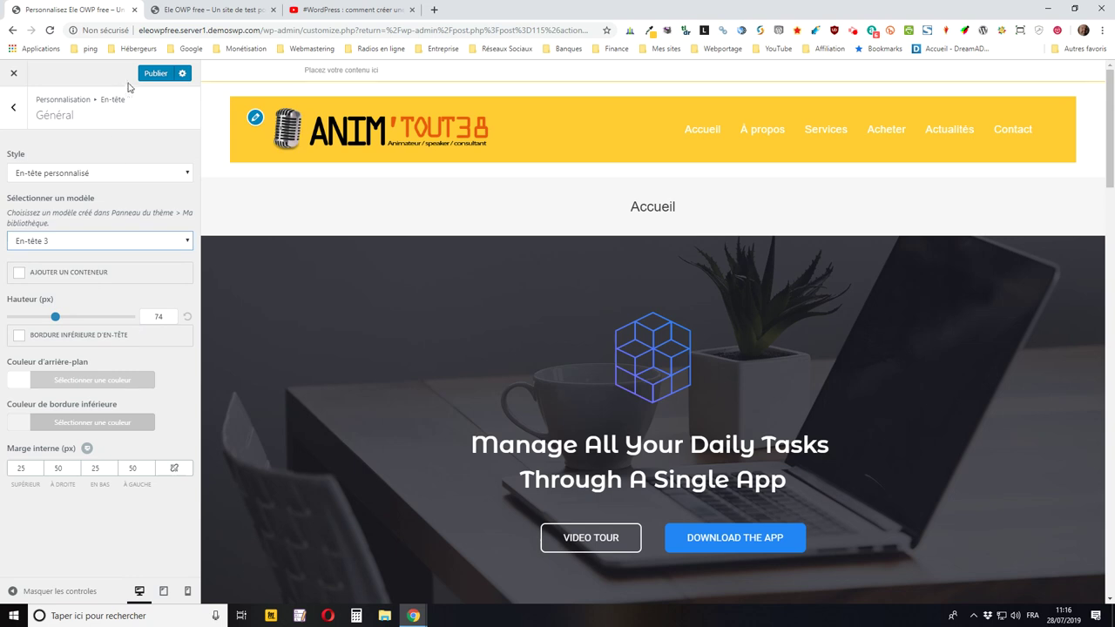
pyautogui.click(154, 73)
pyautogui.click(187, 9)
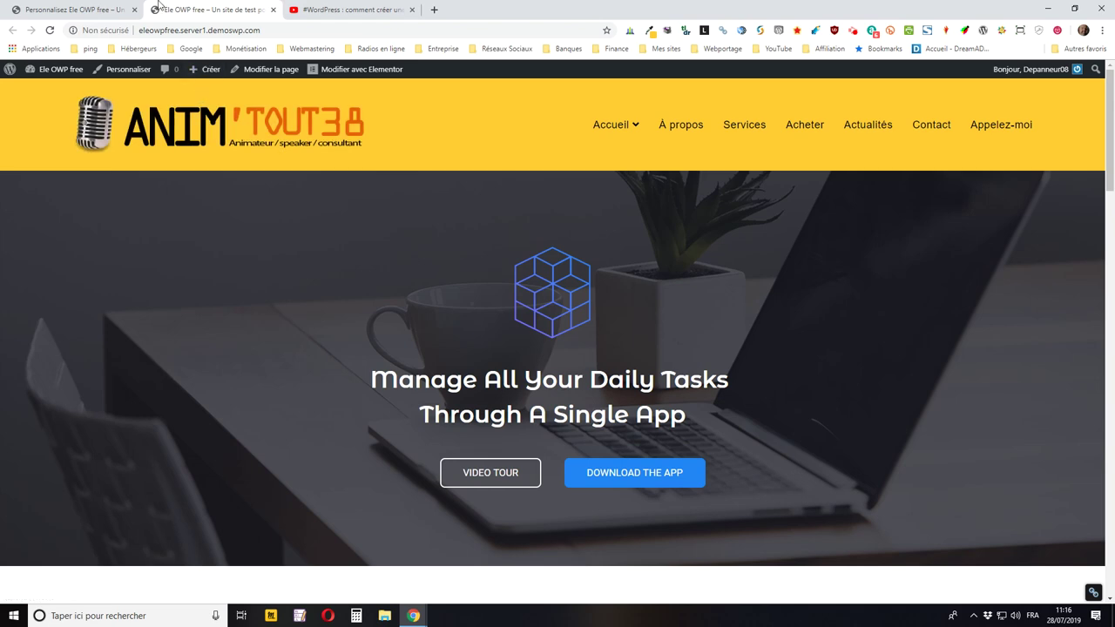
# Open the home page eleowpfree.server1.demoswp.com in a new browser tab and place that tab directly after the customizer tab.
pyautogui.click(98, 12)
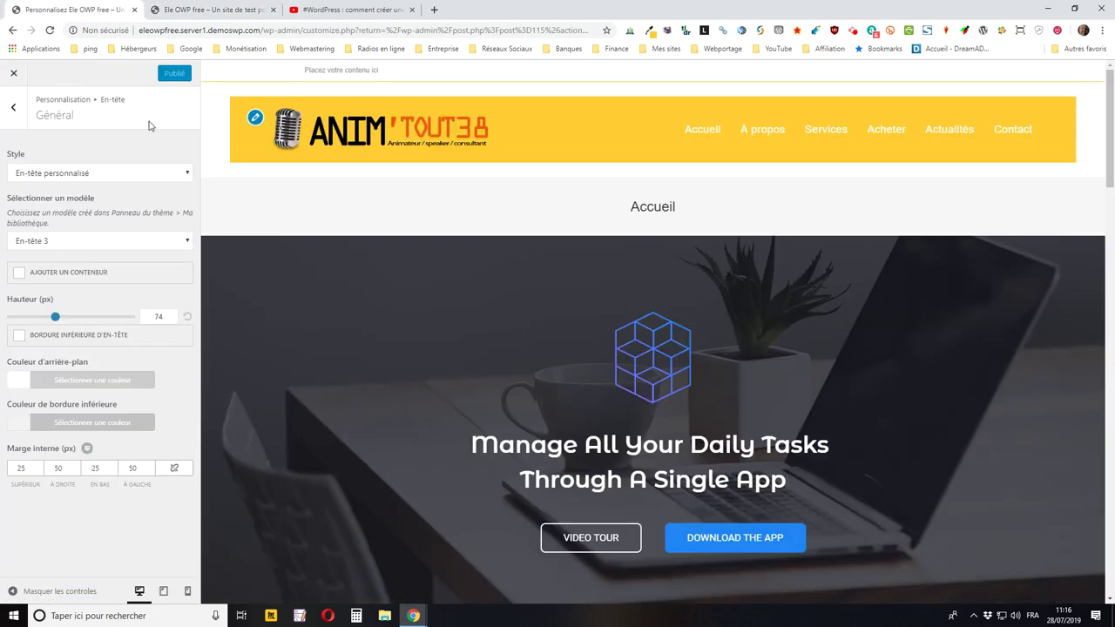
pyautogui.click(170, 9)
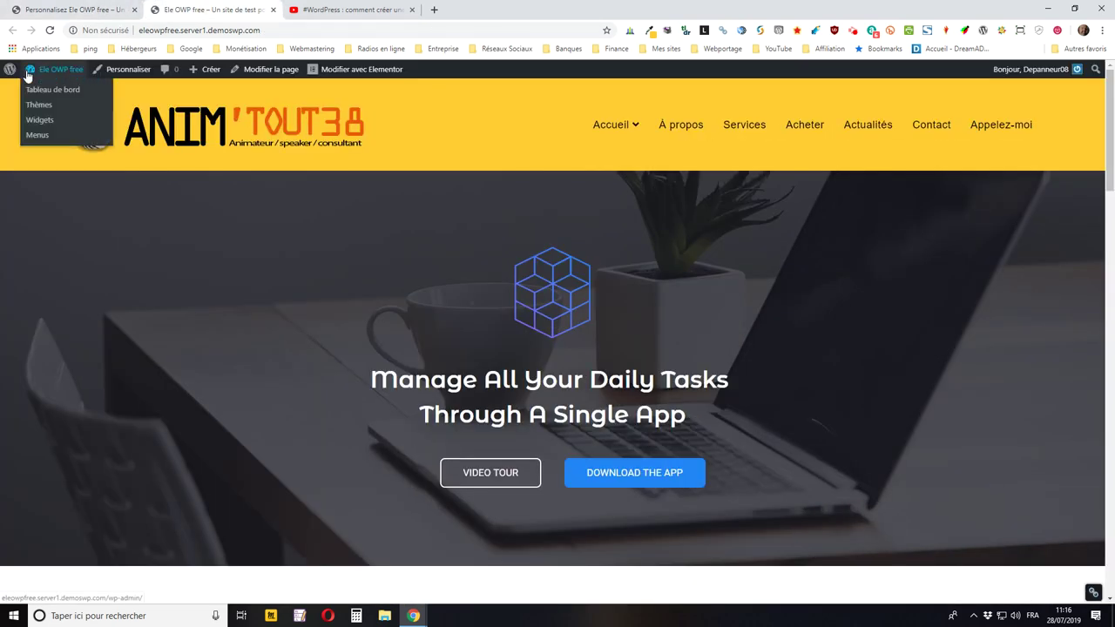
pyautogui.click(181, 31)
pyautogui.hotkey('ctrl', 'c')
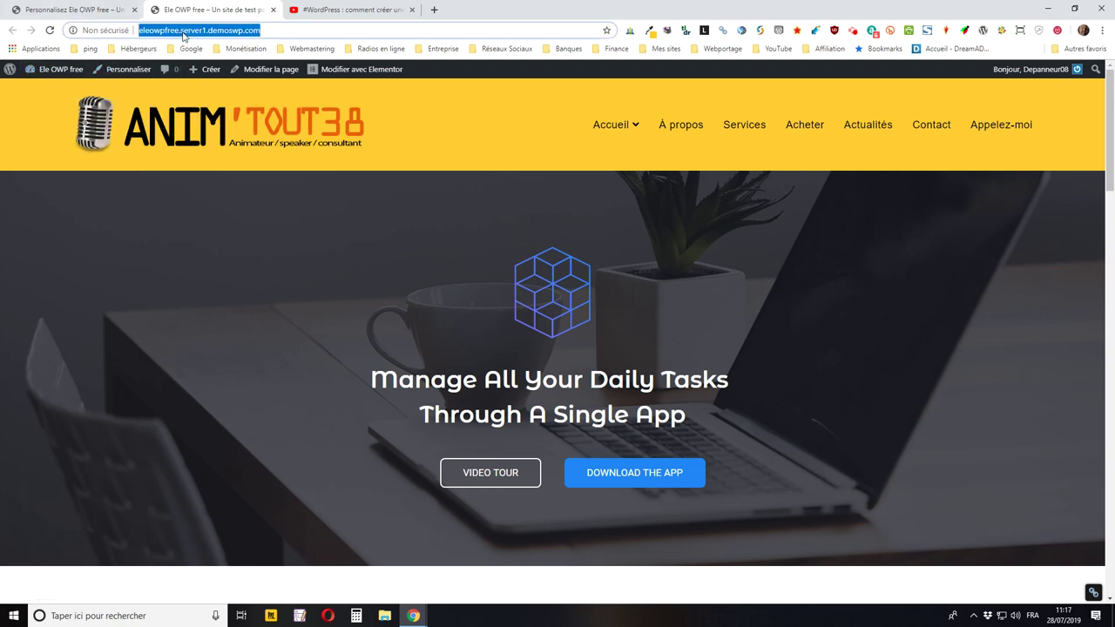
pyautogui.rightClick(182, 31)
pyautogui.click(205, 95)
pyautogui.hotkey('ctrl', 't')
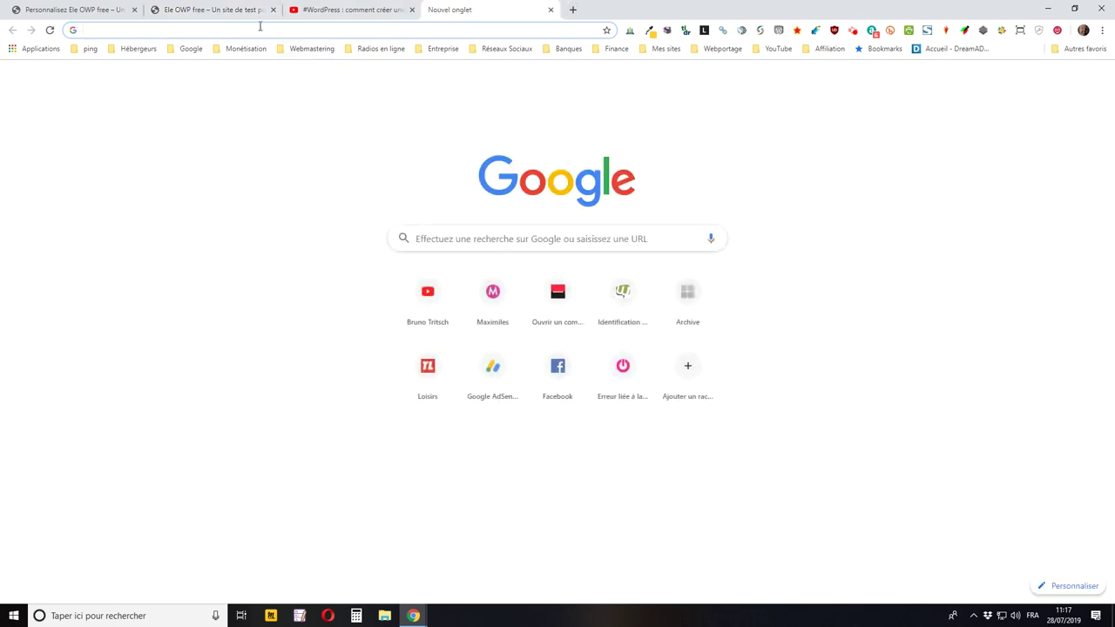
pyautogui.rightClick(259, 26)
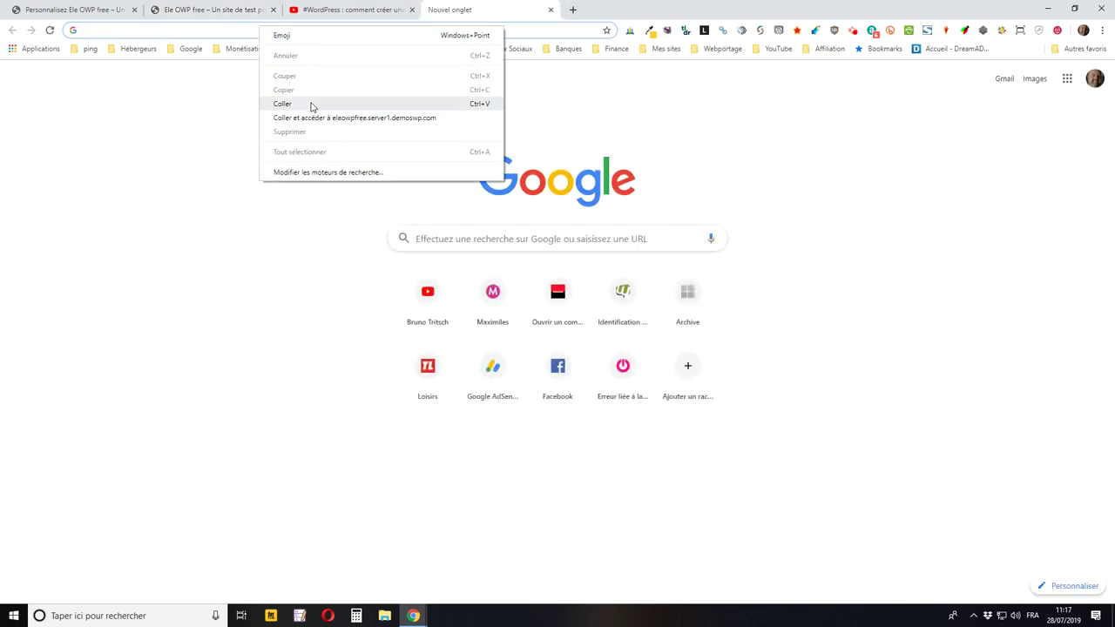
pyautogui.click(338, 120)
pyautogui.moveTo(462, 9); pyautogui.dragTo(154, 17)
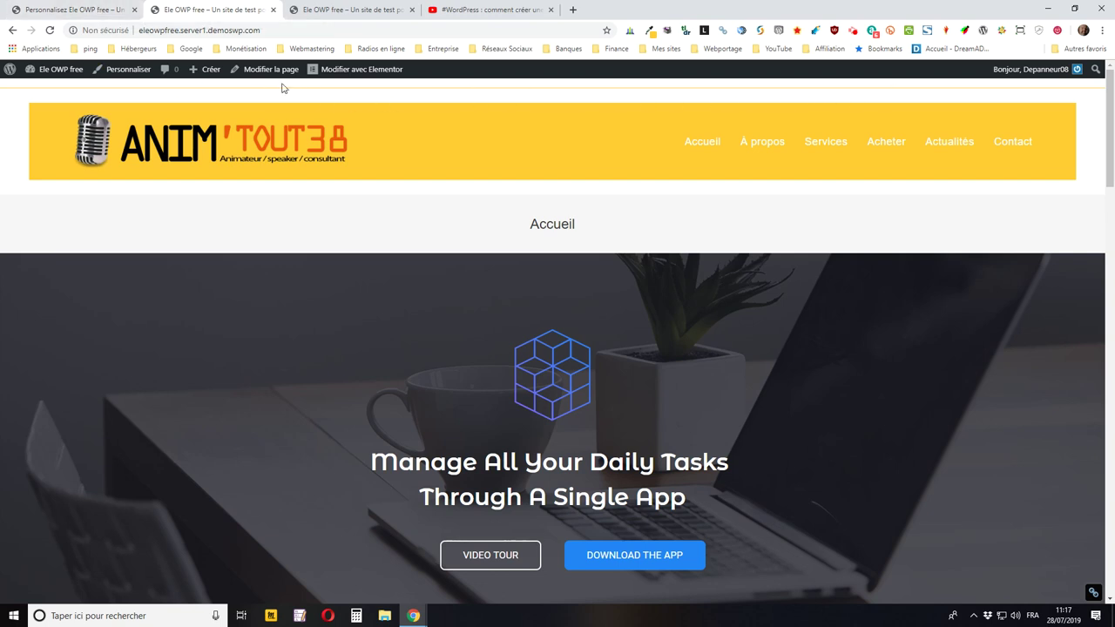
# Return to the theme customizer and go back from the general header settings to its main section list.
pyautogui.click(87, 12)
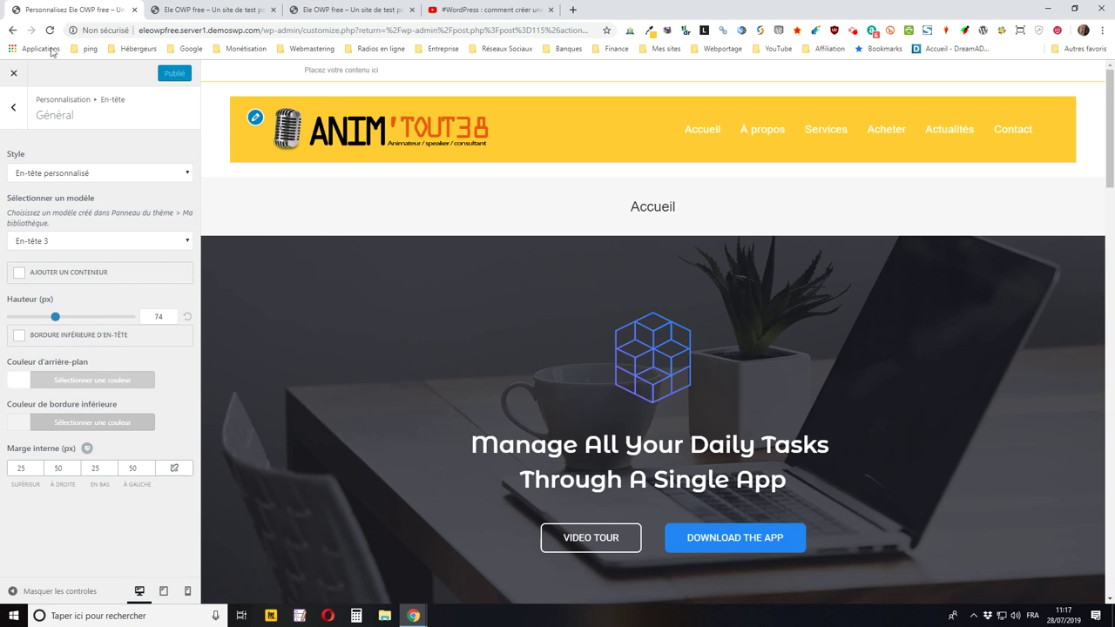
pyautogui.click(13, 108)
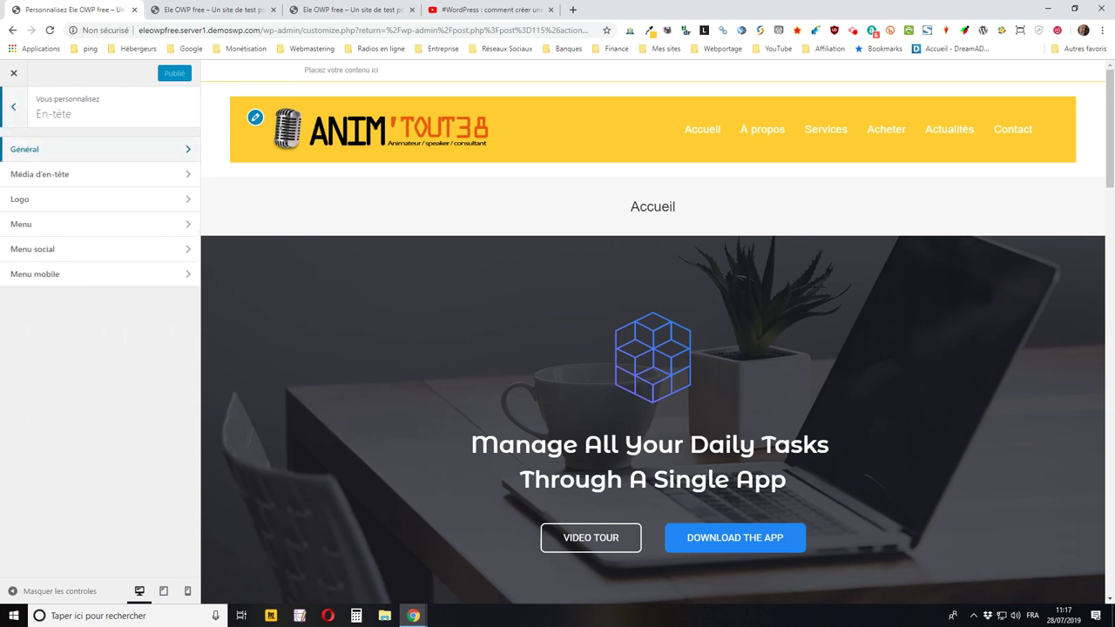
pyautogui.click(21, 105)
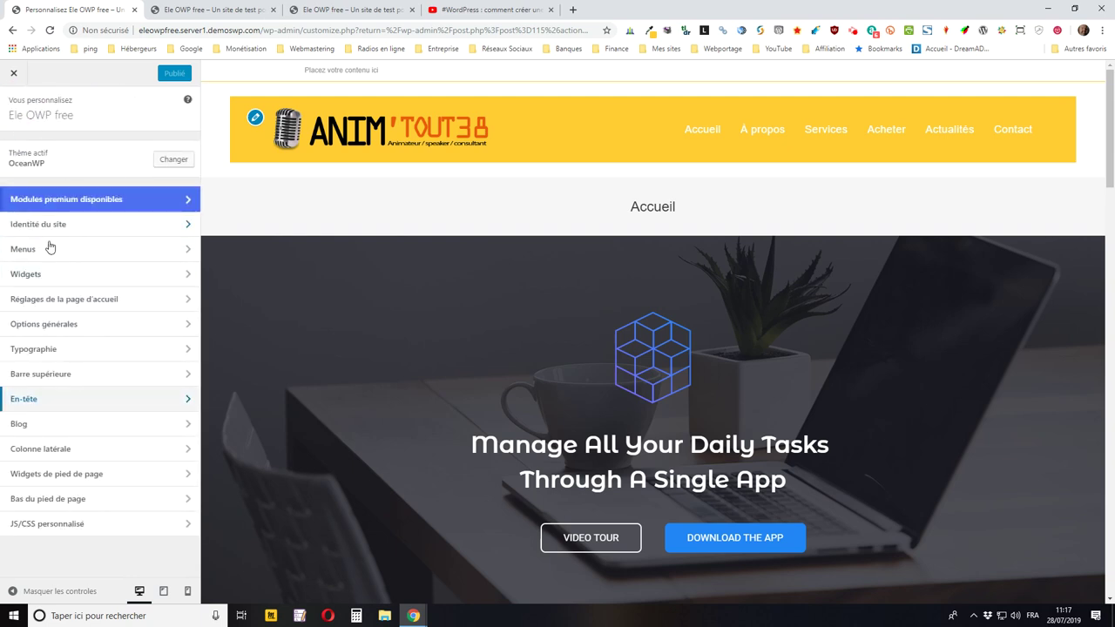